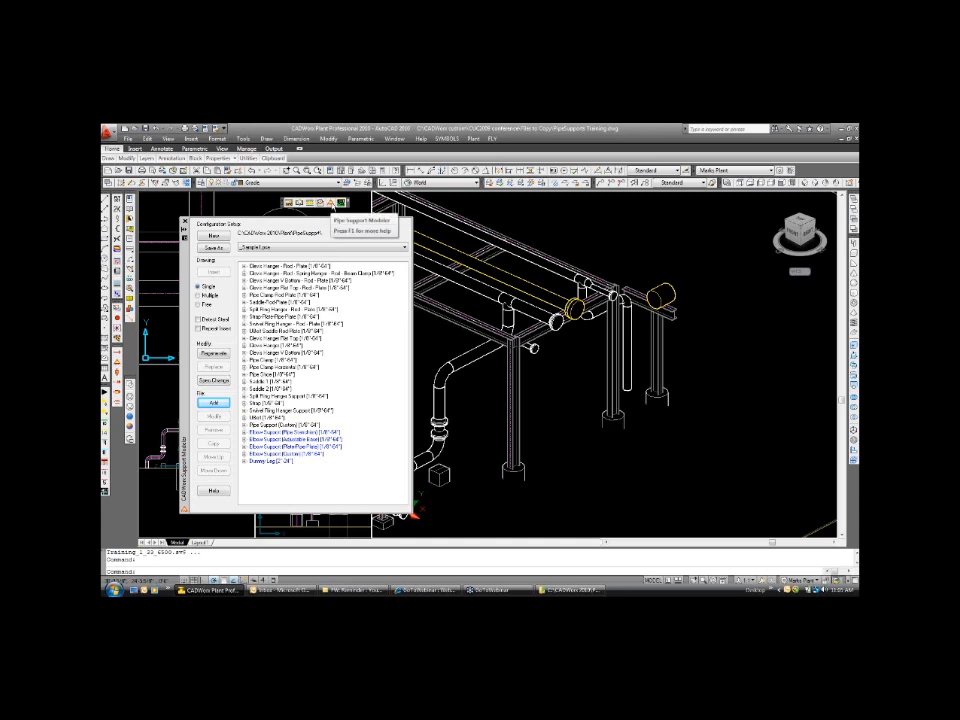
pyautogui.click(475, 139)
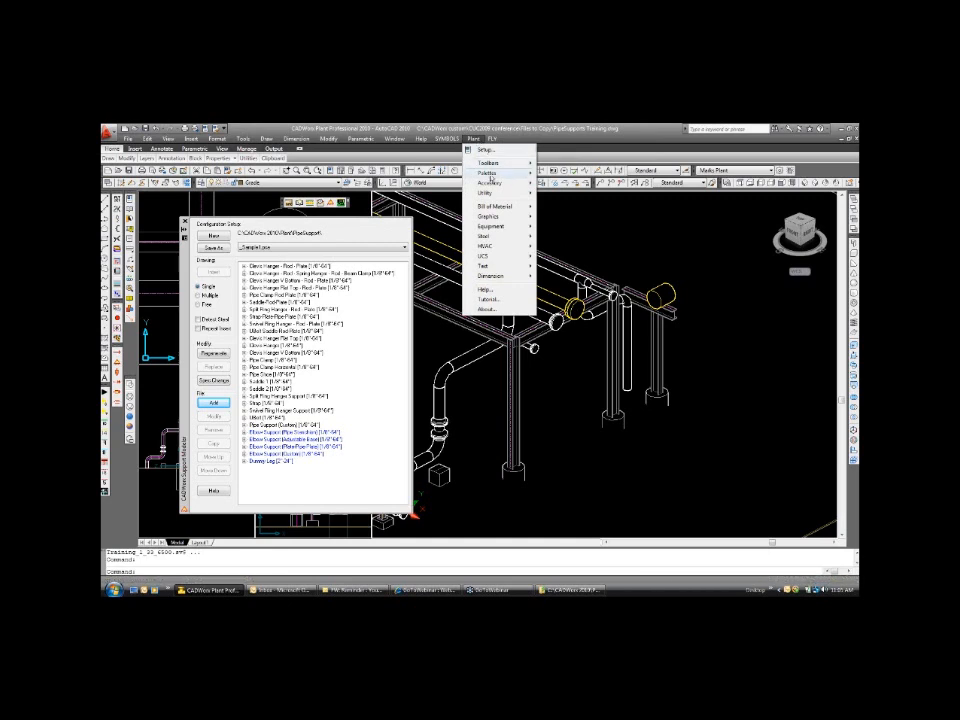
pyautogui.moveTo(505, 173)
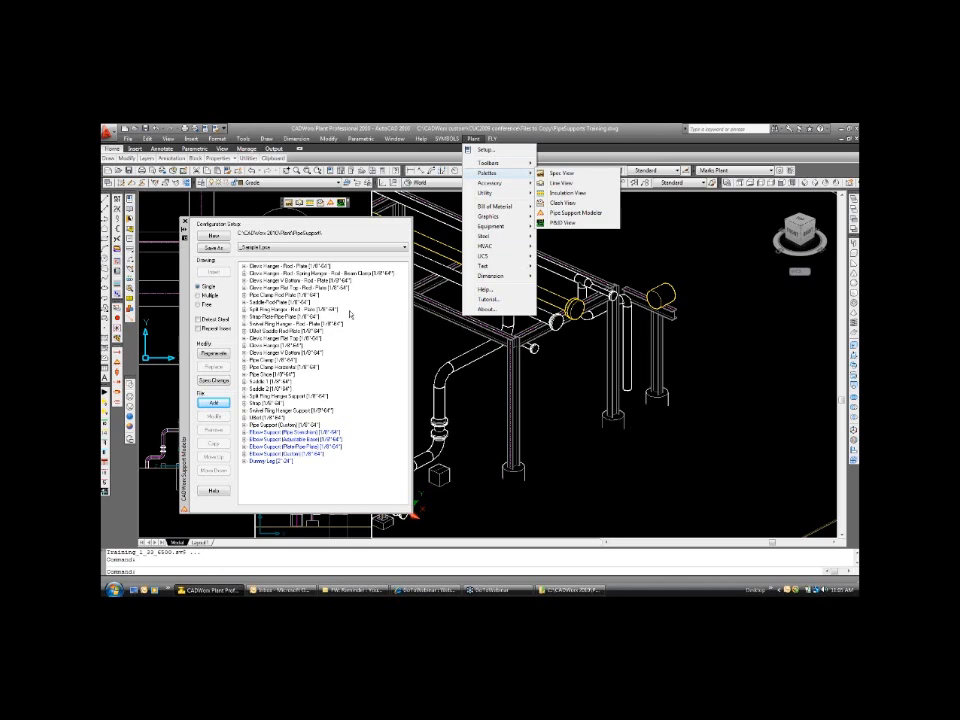
pyautogui.click(686, 214)
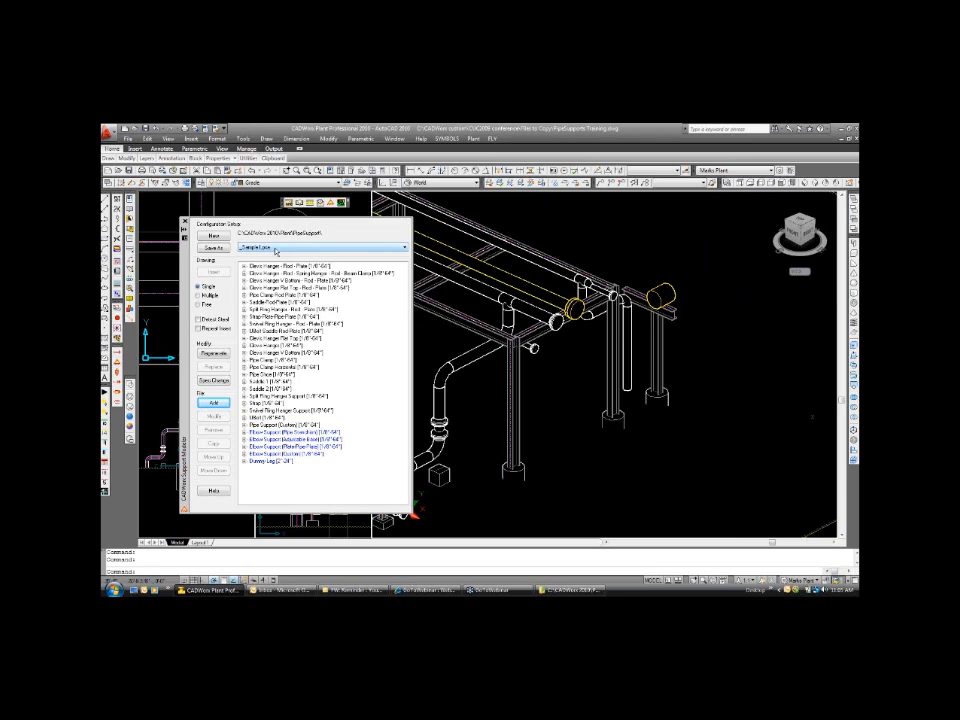
# Load CADWorx Conference.psa as the pipe support configuration file.
pyautogui.click(276, 252)
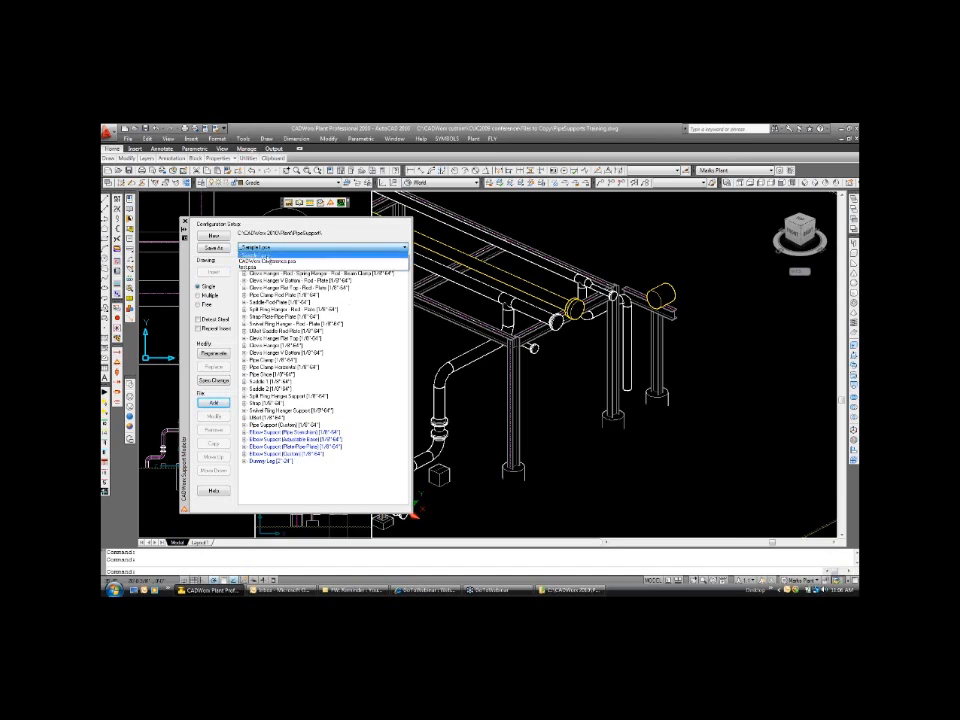
pyautogui.click(268, 258)
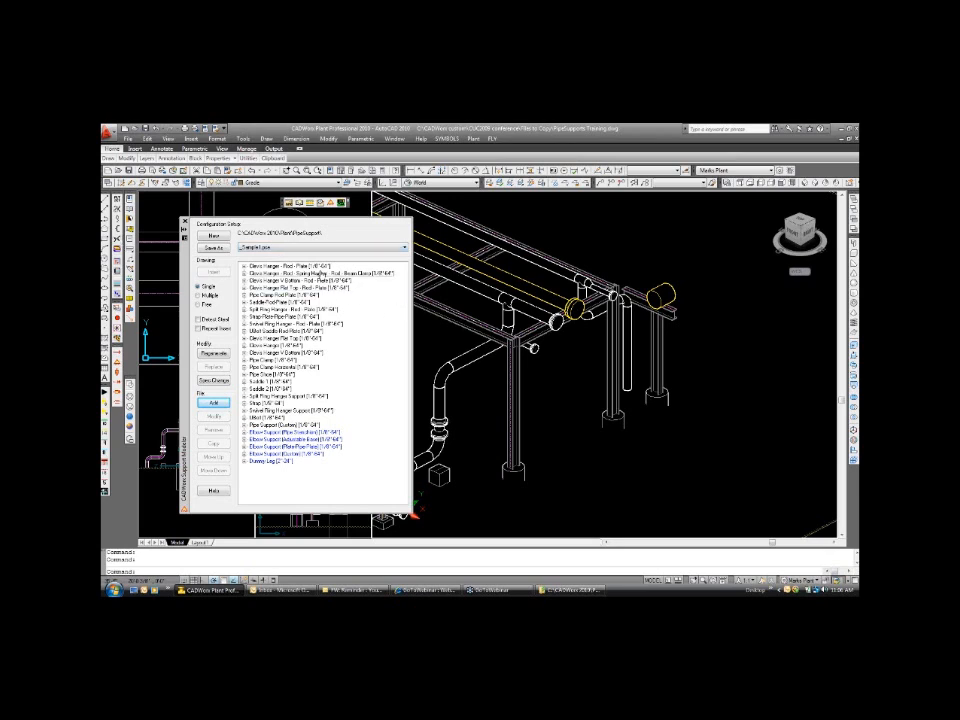
pyautogui.click(330, 247)
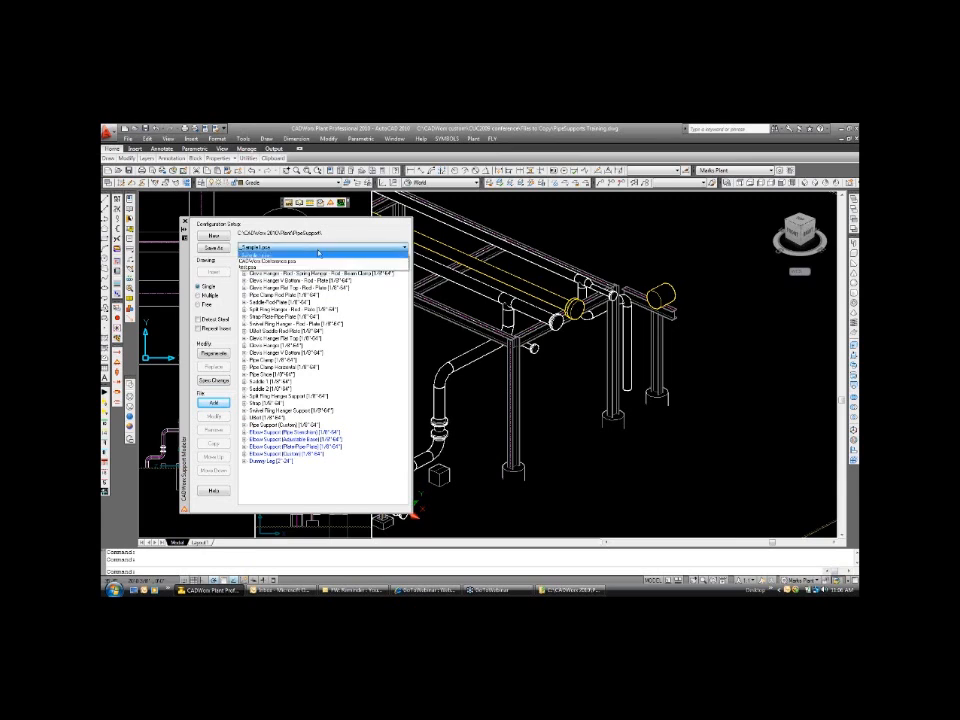
pyautogui.click(325, 261)
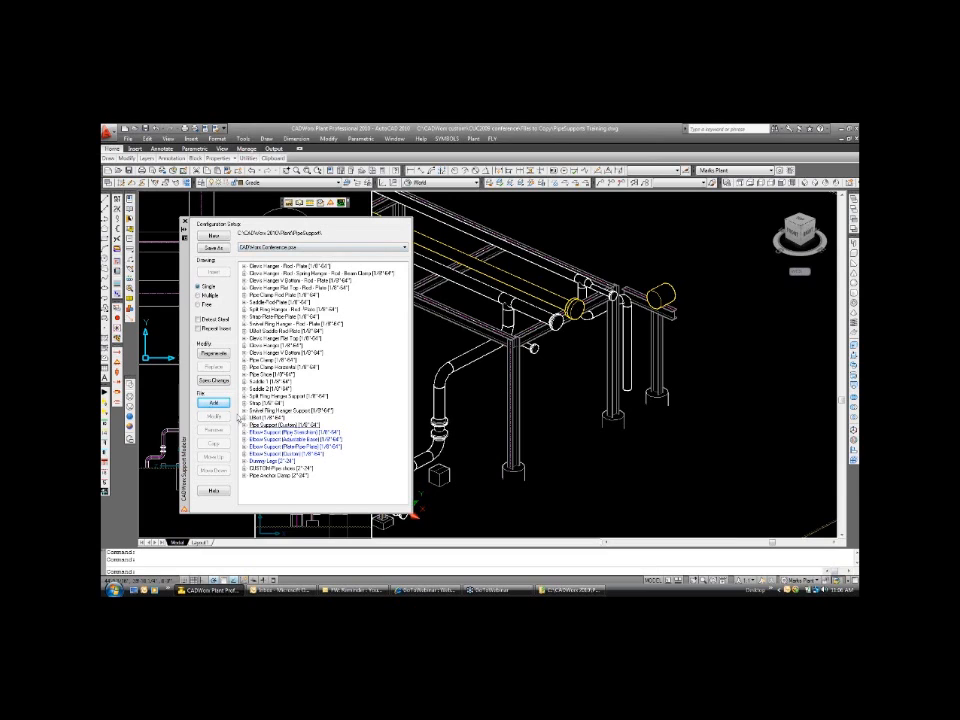
# Expand the UBolt support, open it for modification and examine its support name, available components and selected components.
pyautogui.click(244, 419)
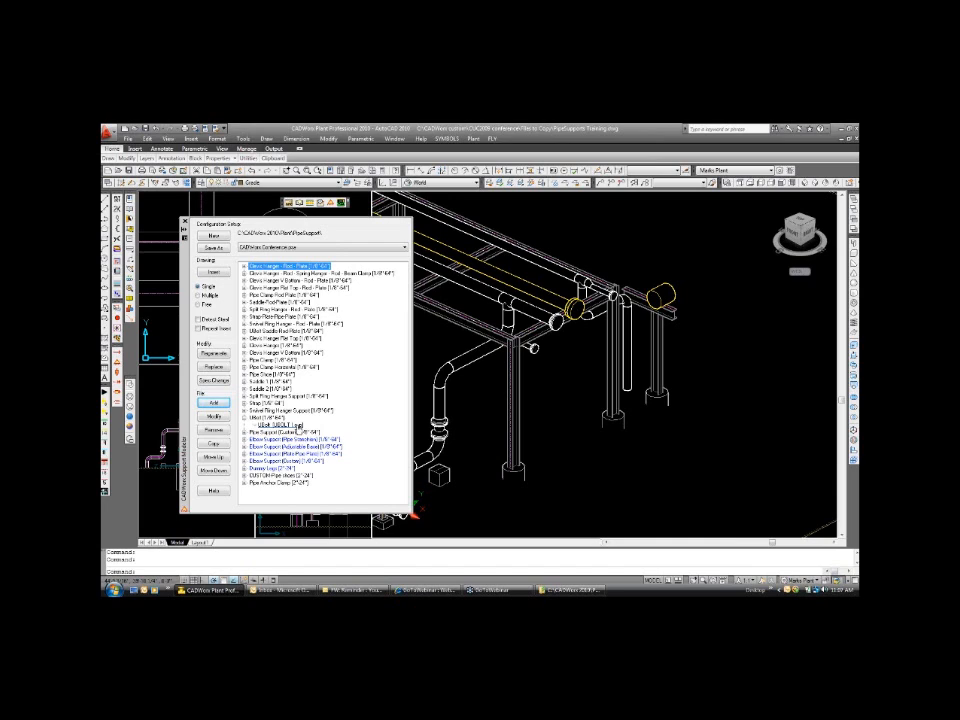
pyautogui.click(296, 425)
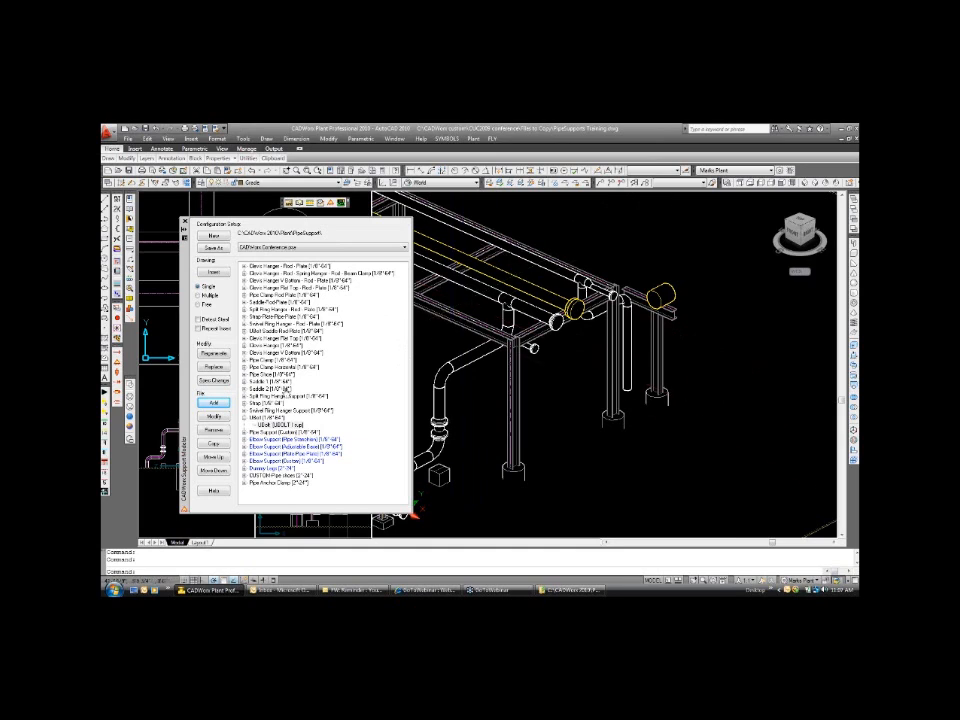
pyautogui.click(219, 419)
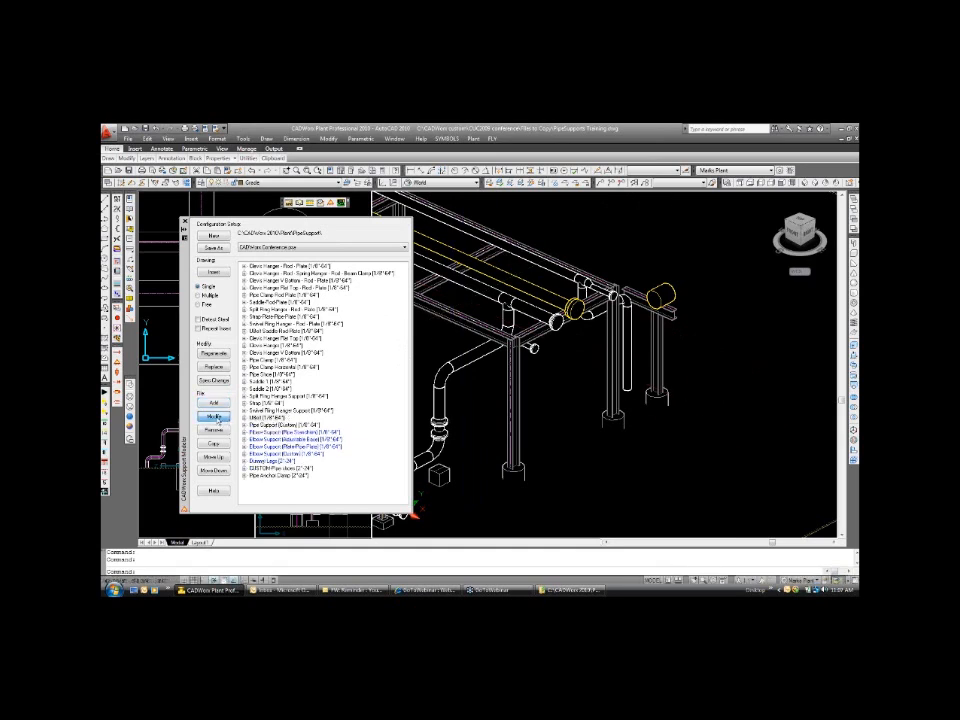
pyautogui.click(219, 420)
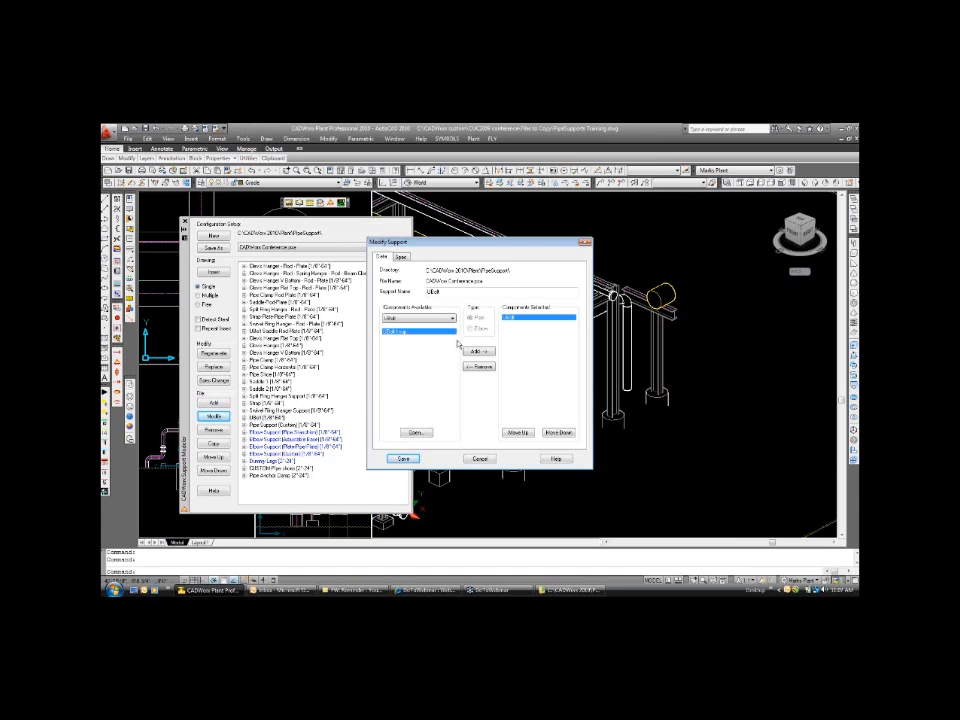
pyautogui.moveTo(531, 242); pyautogui.dragTo(588, 236)
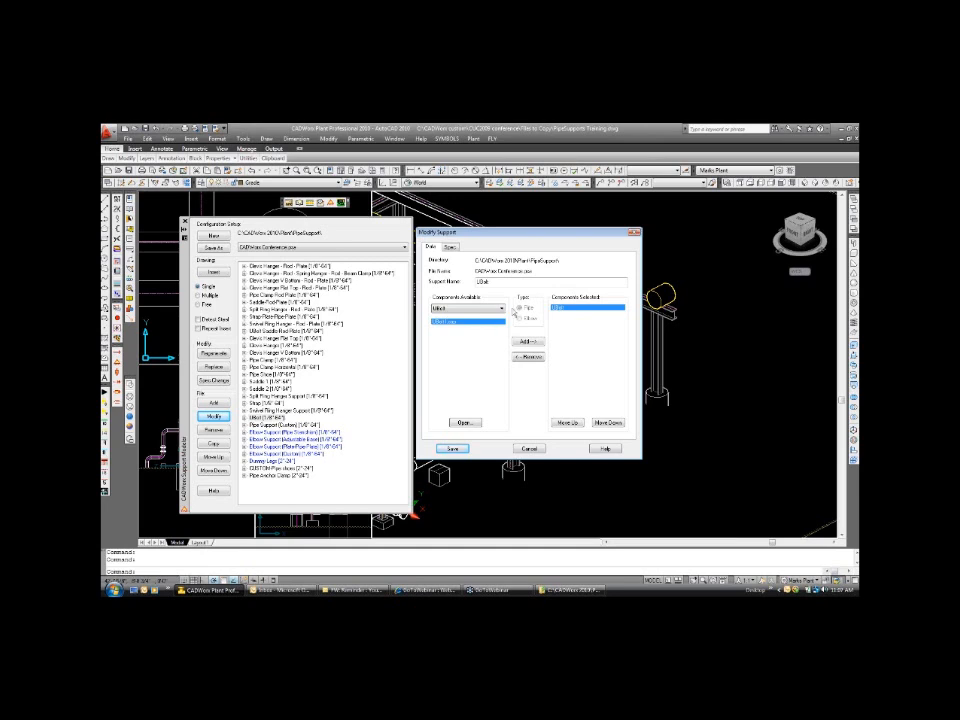
pyautogui.doubleClick(469, 281)
pyautogui.click(562, 310)
# Switch to Windows Explorer and open the PipeSupport folder inside the CADWorx 2010 Plant folder.
pyautogui.click(550, 592)
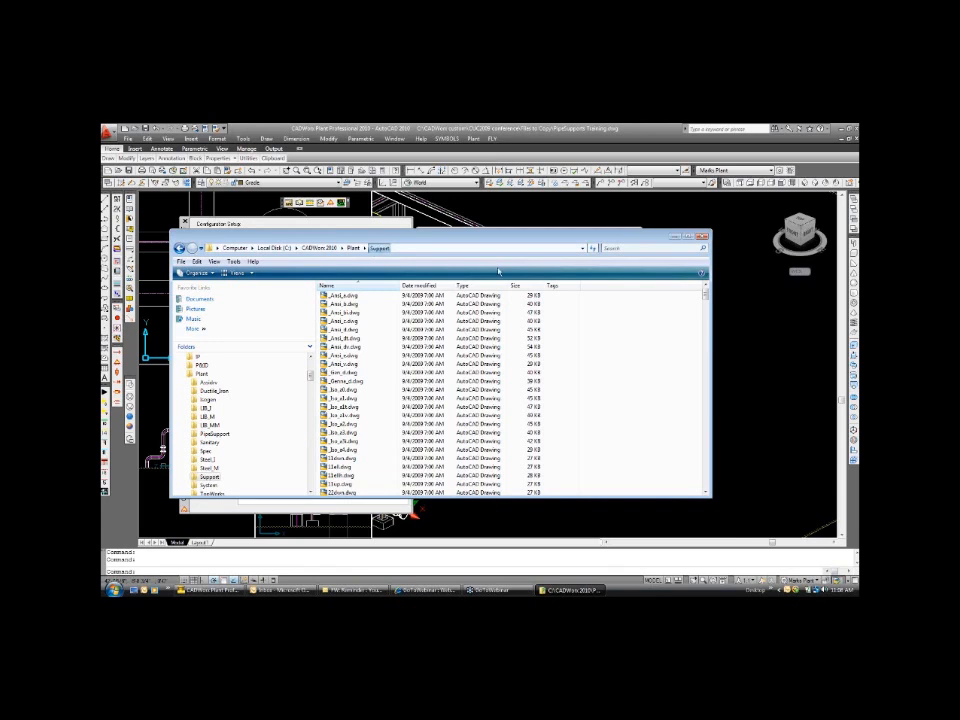
pyautogui.moveTo(706, 294); pyautogui.dragTo(706, 360)
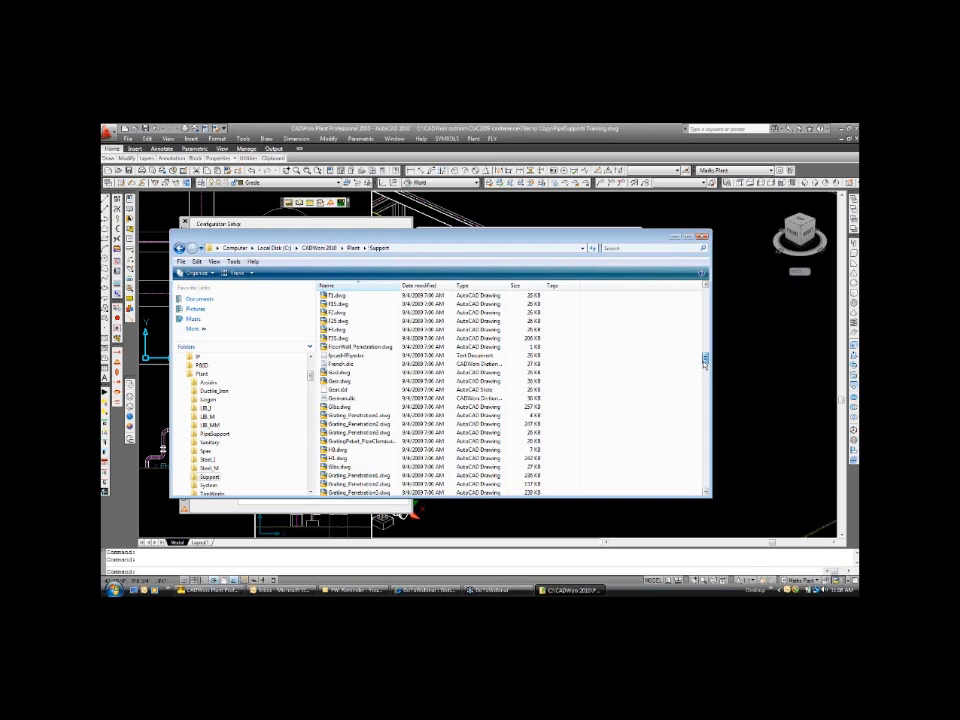
pyautogui.click(200, 375)
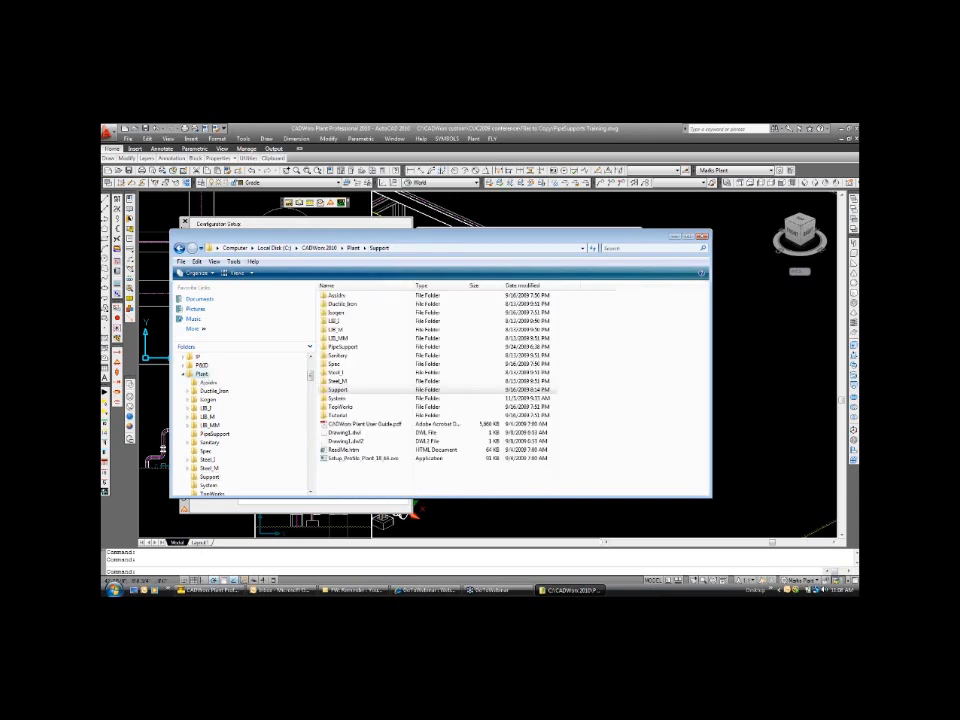
pyautogui.click(345, 348)
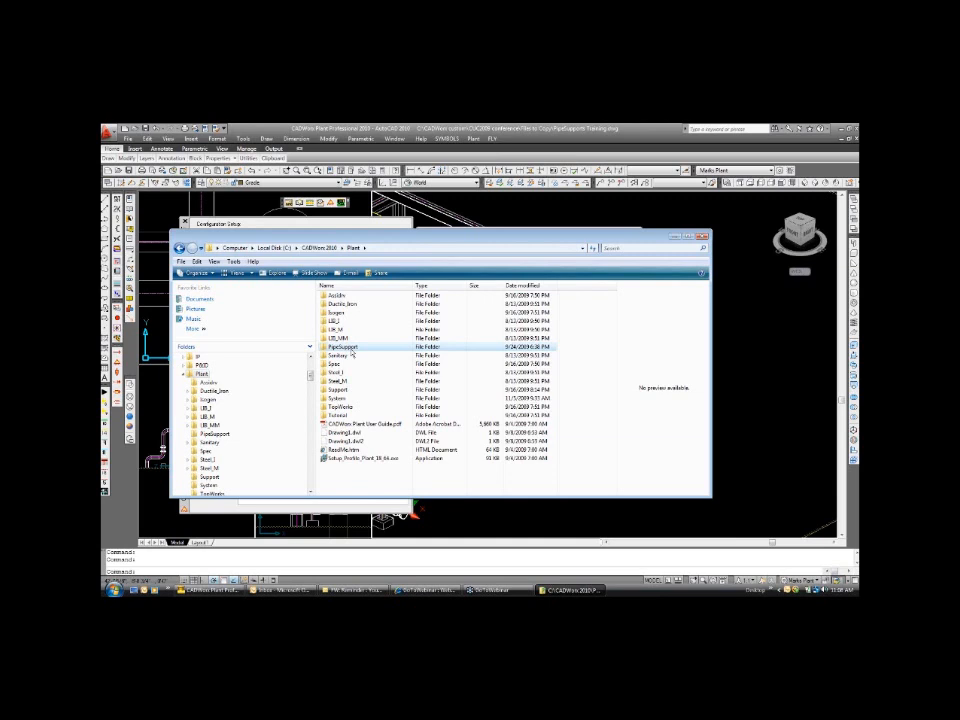
pyautogui.doubleClick(345, 347)
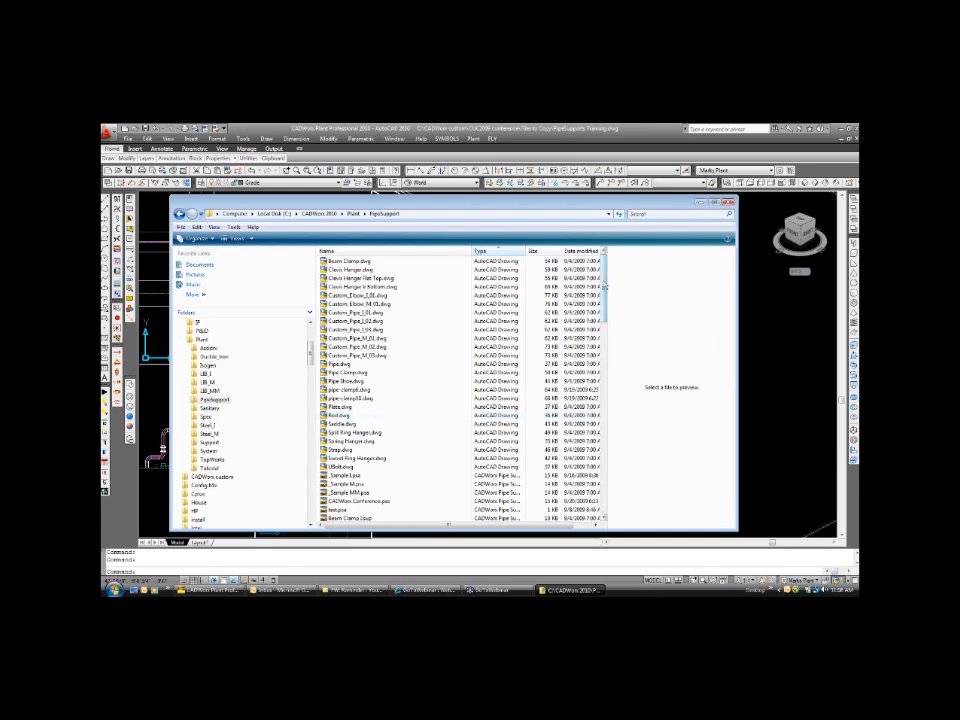
# Browse the pipe support files, open CADWorx Conference.psa in Notepad to read its assembly definitions, and close it.
pyautogui.moveTo(604, 286); pyautogui.dragTo(604, 323)
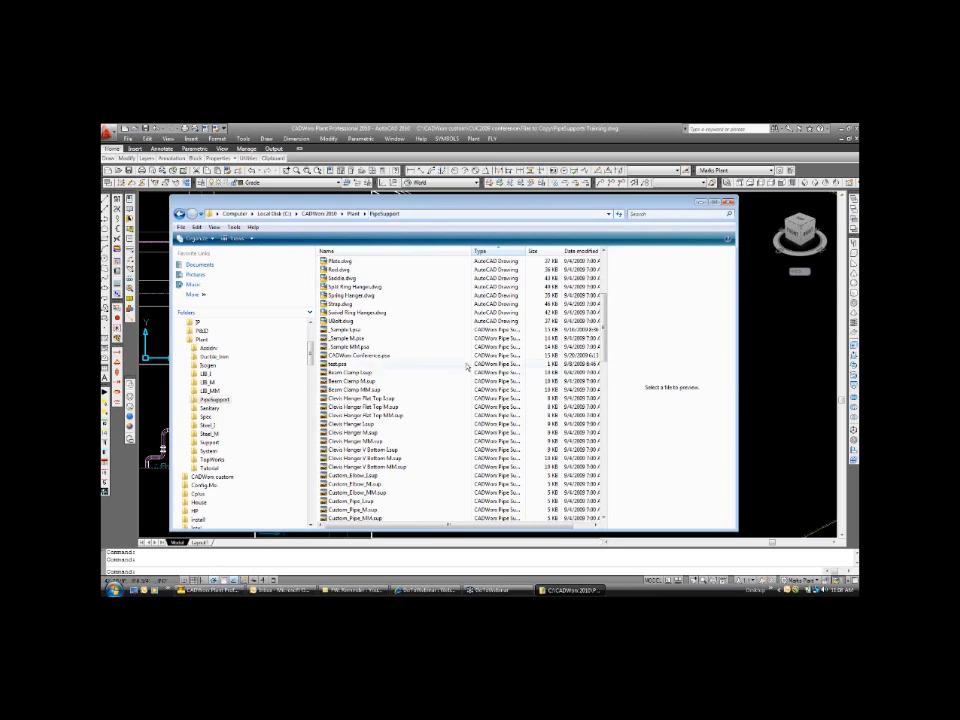
pyautogui.click(400, 339)
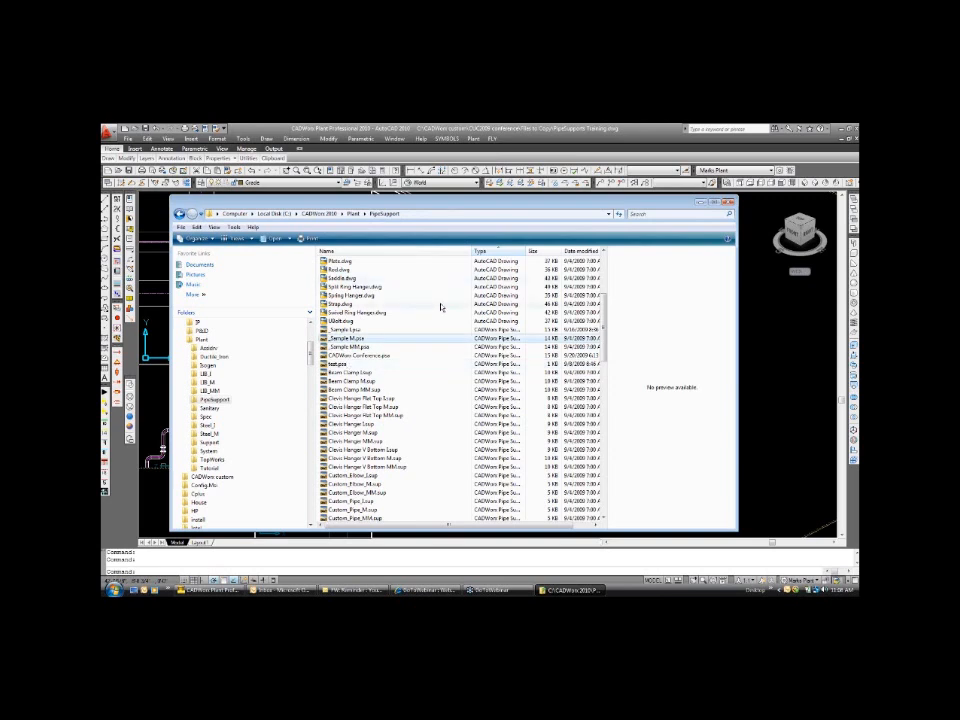
pyautogui.scroll(-1, 439, 349)
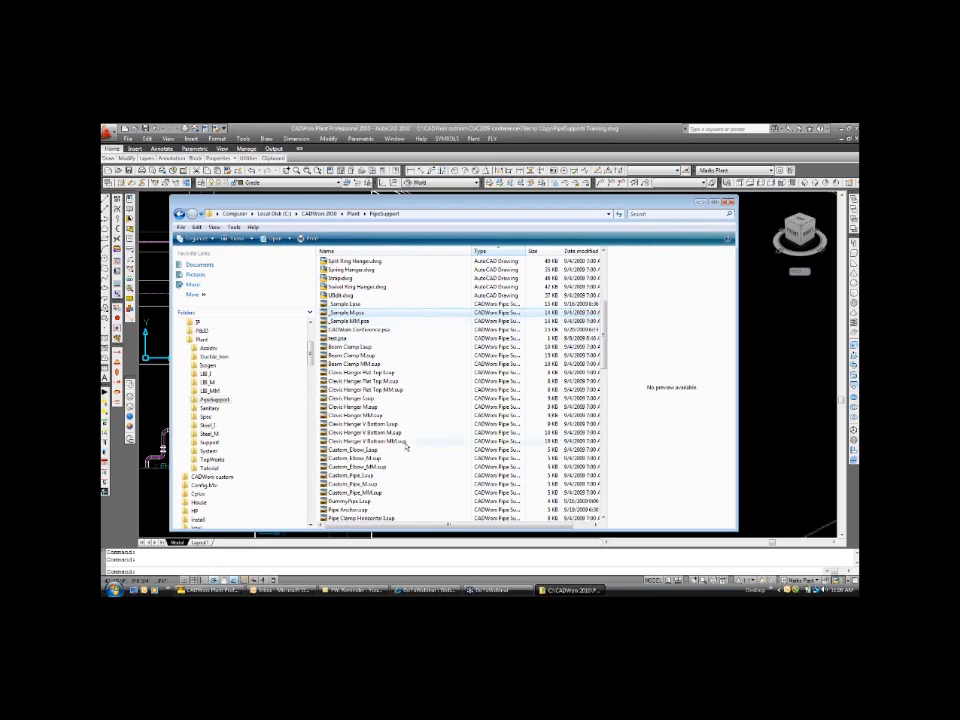
pyautogui.scroll(-1, 419, 466)
pyautogui.scroll(1, 419, 466)
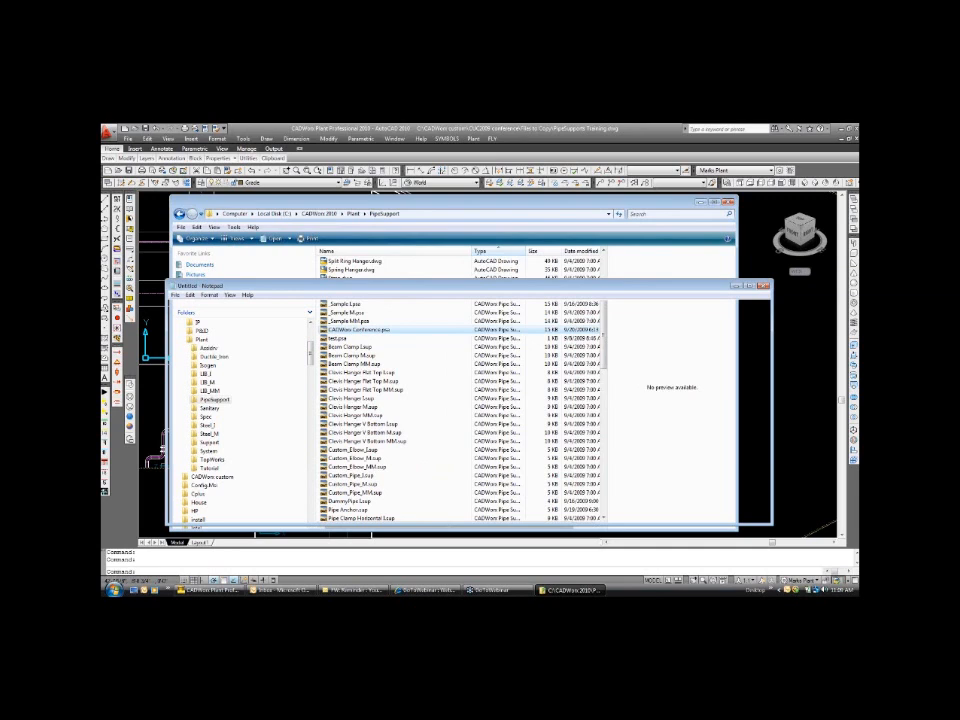
pyautogui.press('Return')
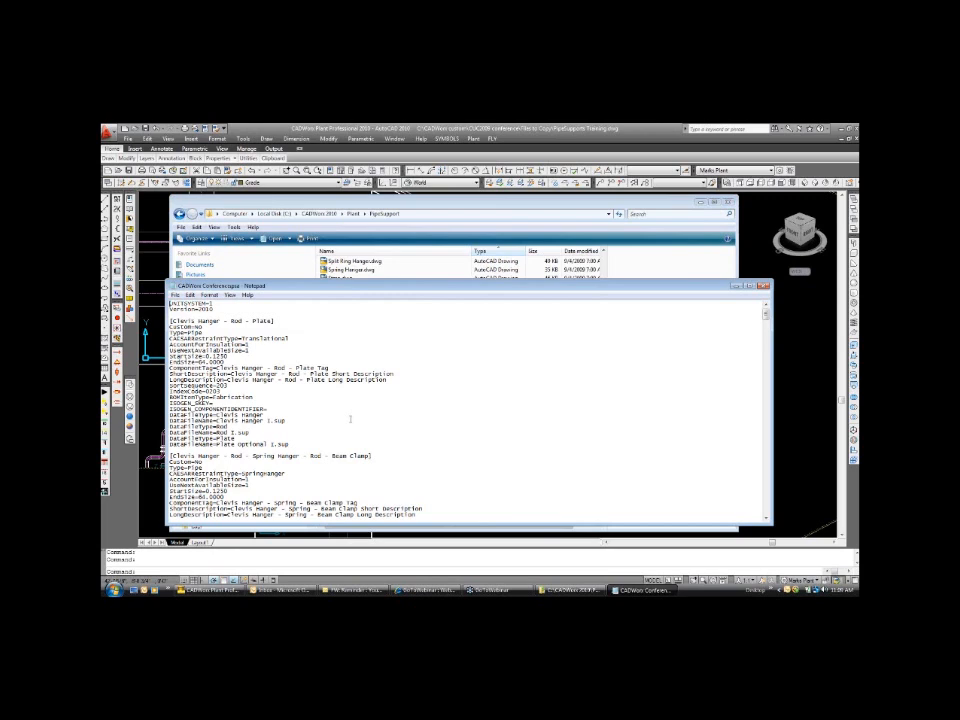
pyautogui.moveTo(352, 280); pyautogui.dragTo(352, 212)
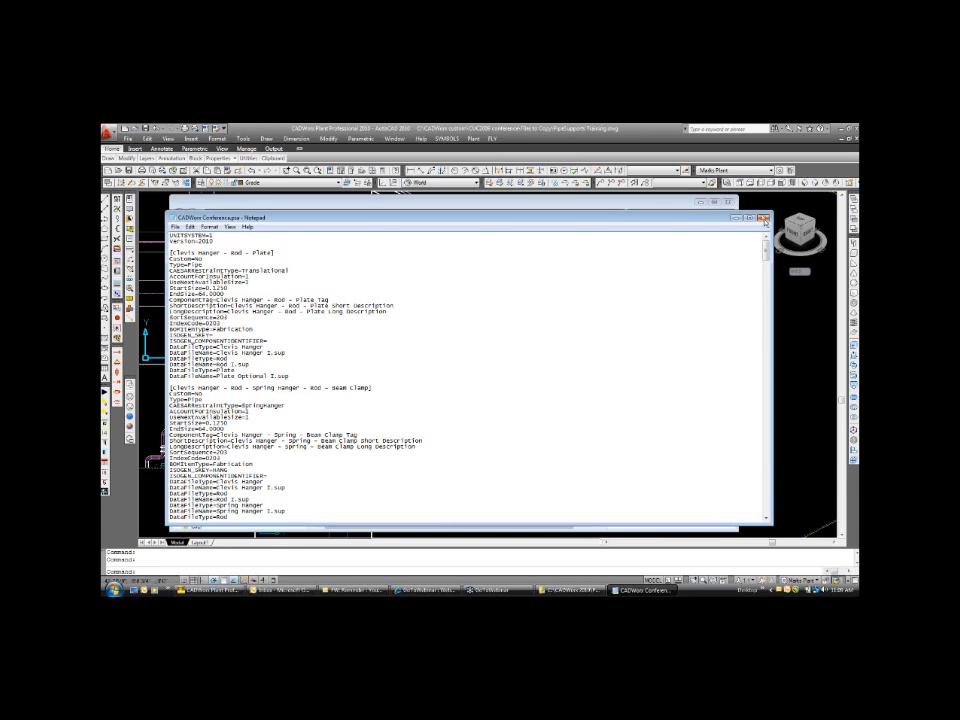
pyautogui.click(764, 219)
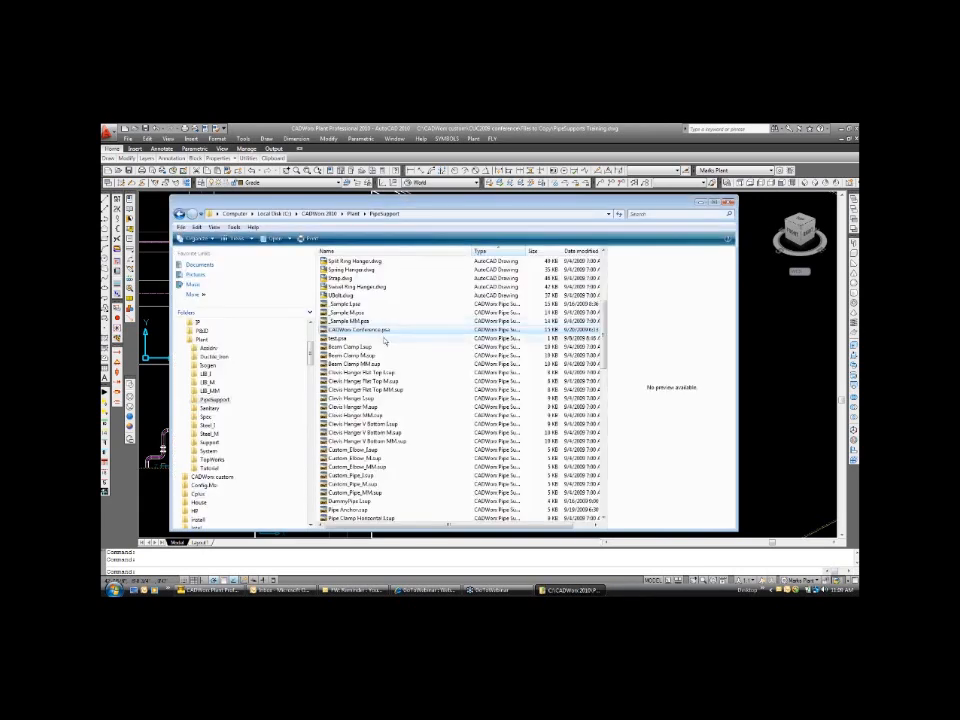
# Find UBolt I.sup in the PipeSupport folder, open it in Notepad to read its size table, and close it.
pyautogui.scroll(1, 380, 330)
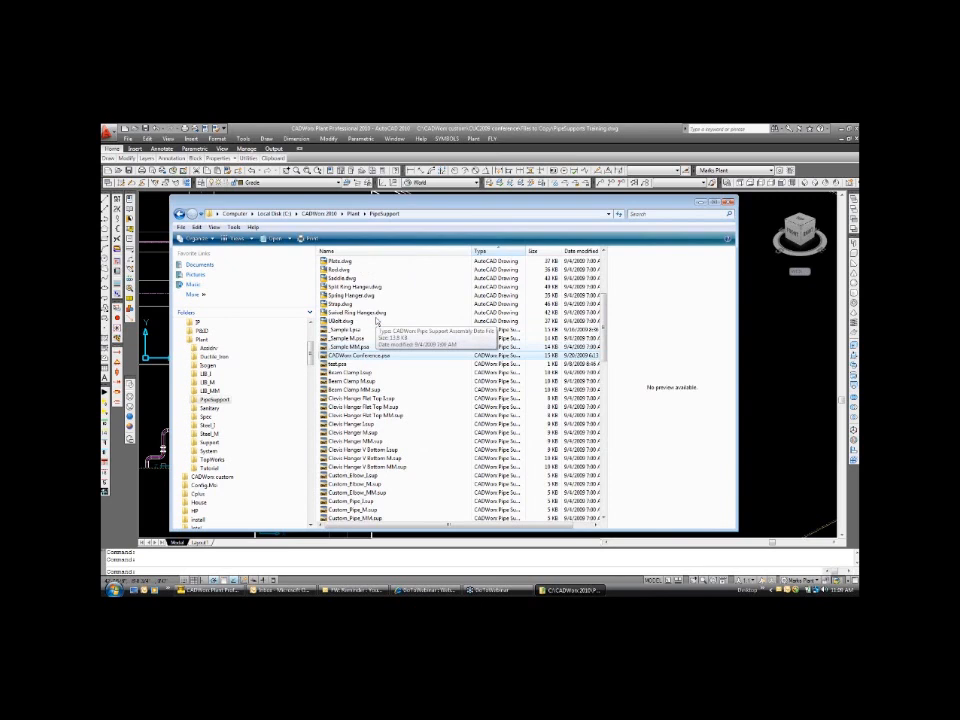
pyautogui.scroll(-7, 378, 320)
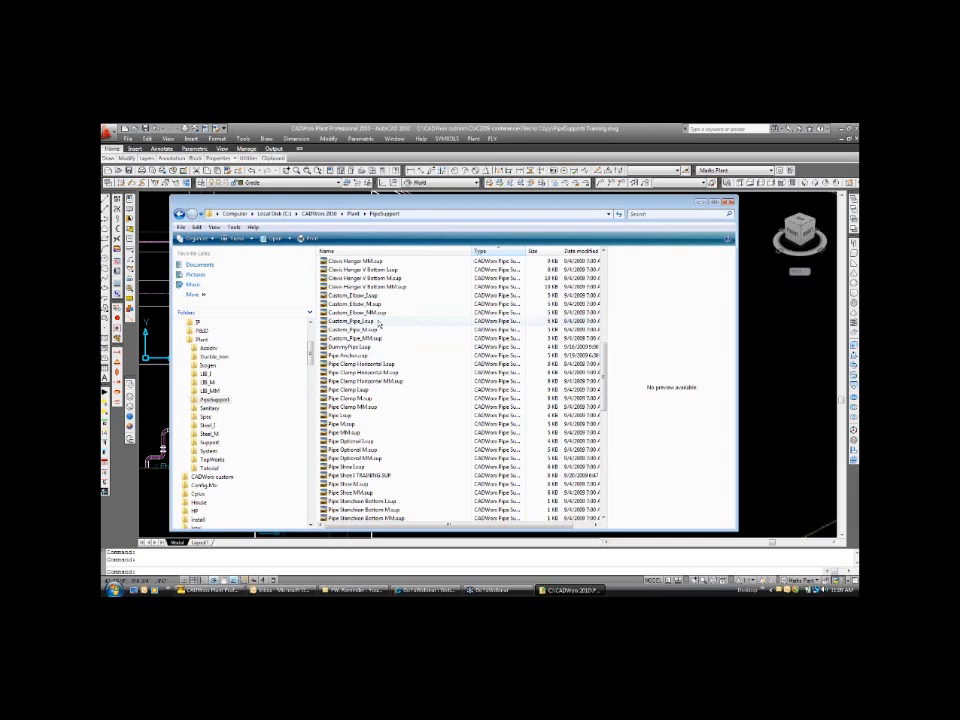
pyautogui.scroll(-9, 378, 323)
pyautogui.keyDown('ctrl'); pyautogui.scroll(1, 462, 356); pyautogui.keyUp('ctrl')
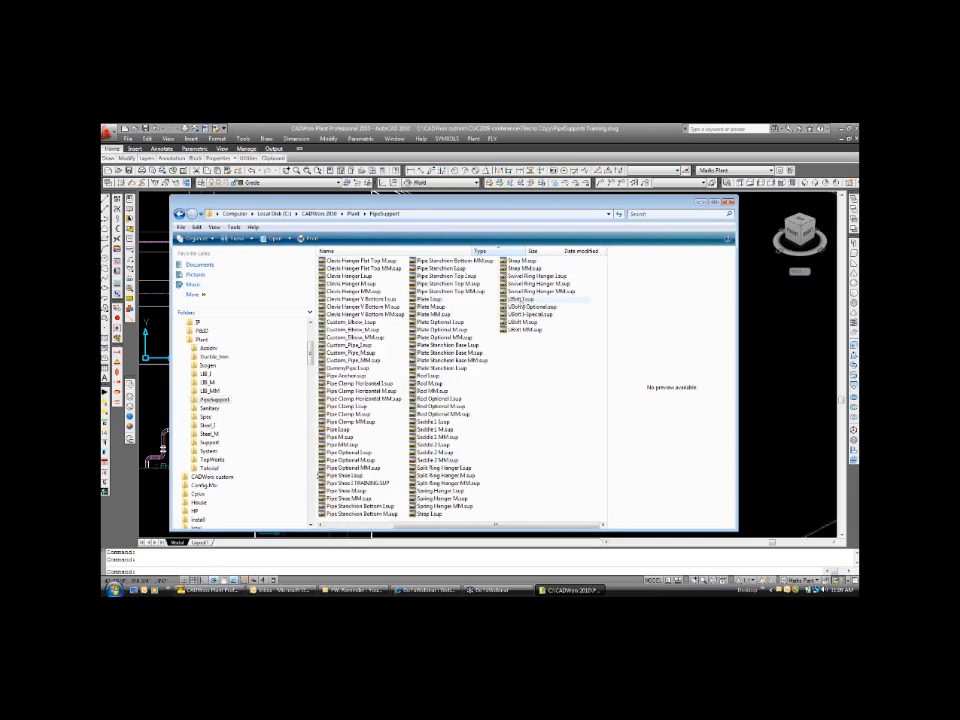
pyautogui.doubleClick(520, 298)
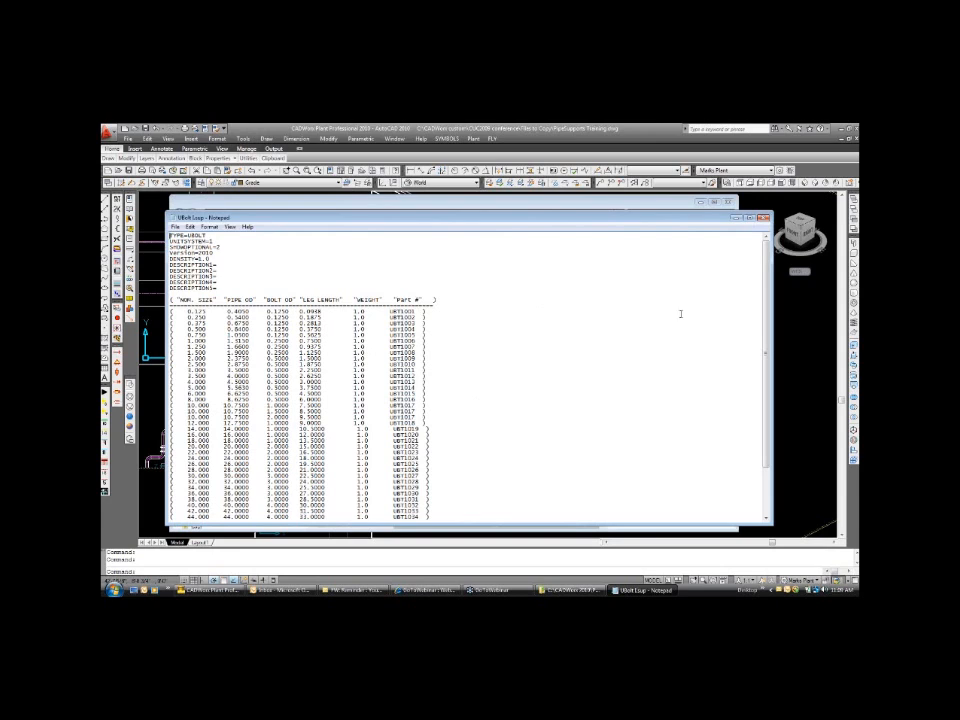
pyautogui.moveTo(708, 217); pyautogui.dragTo(712, 189)
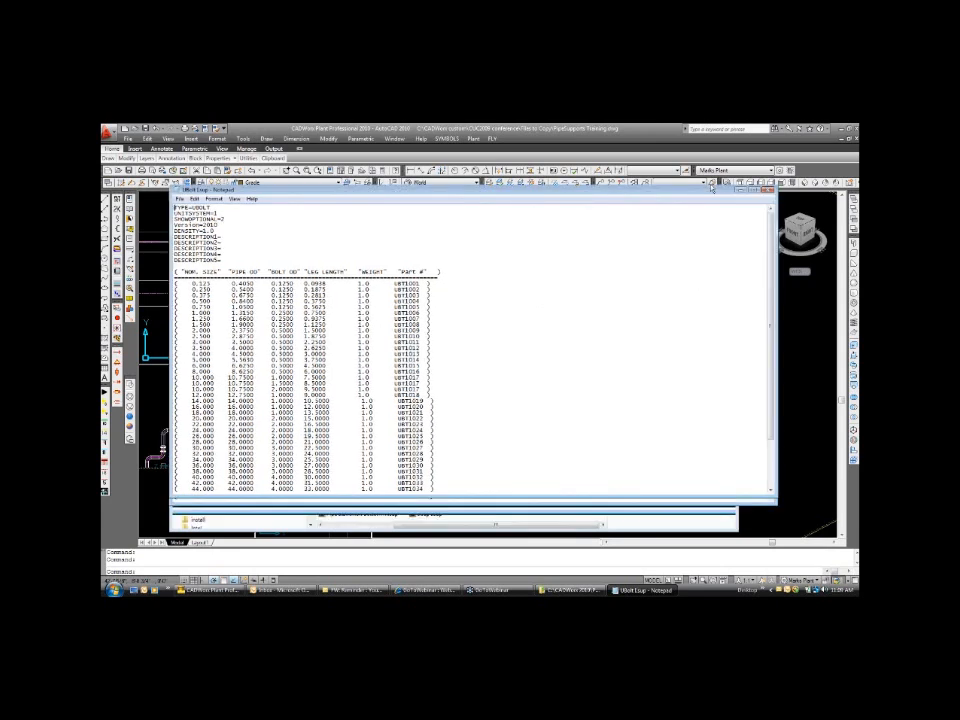
pyautogui.moveTo(712, 189); pyautogui.dragTo(712, 183)
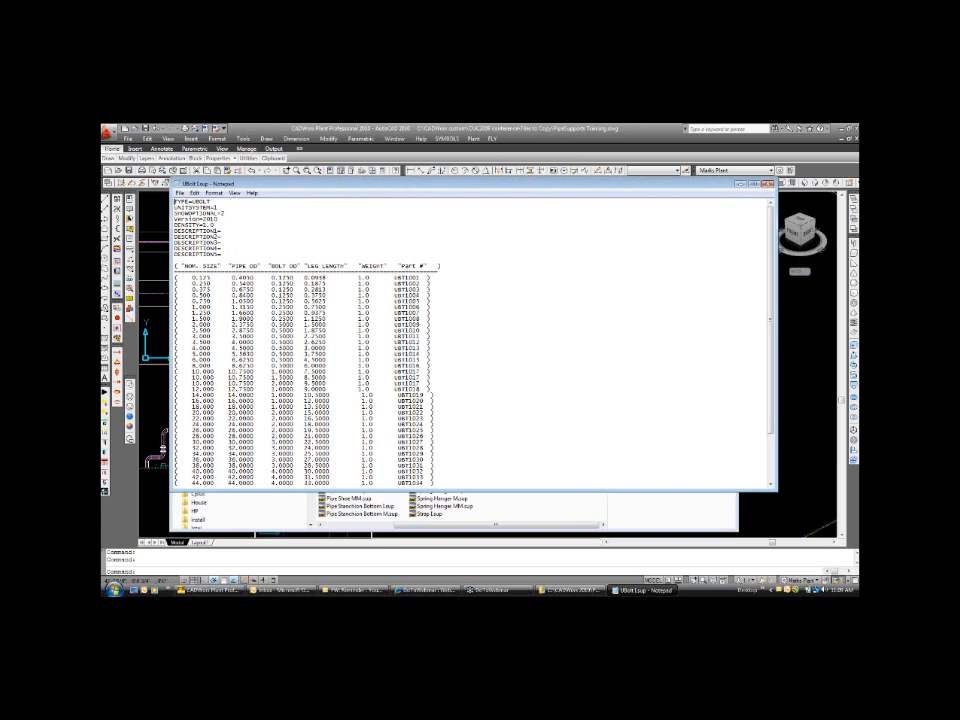
pyautogui.click(767, 184)
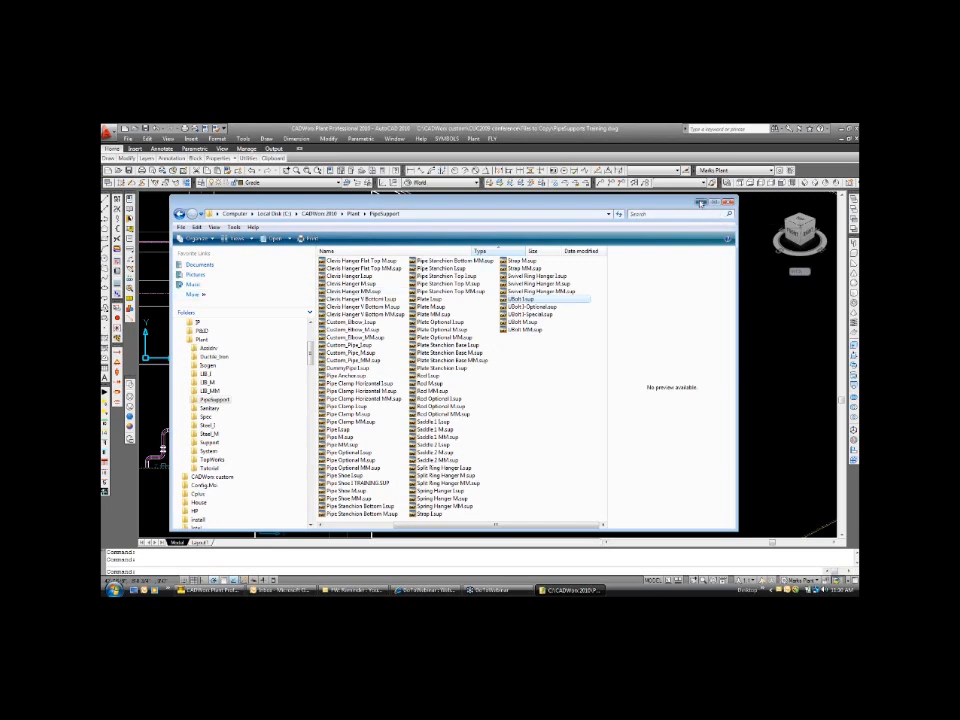
# Return to CADWorx Plant and cancel the modification of the UBolt support.
pyautogui.click(701, 202)
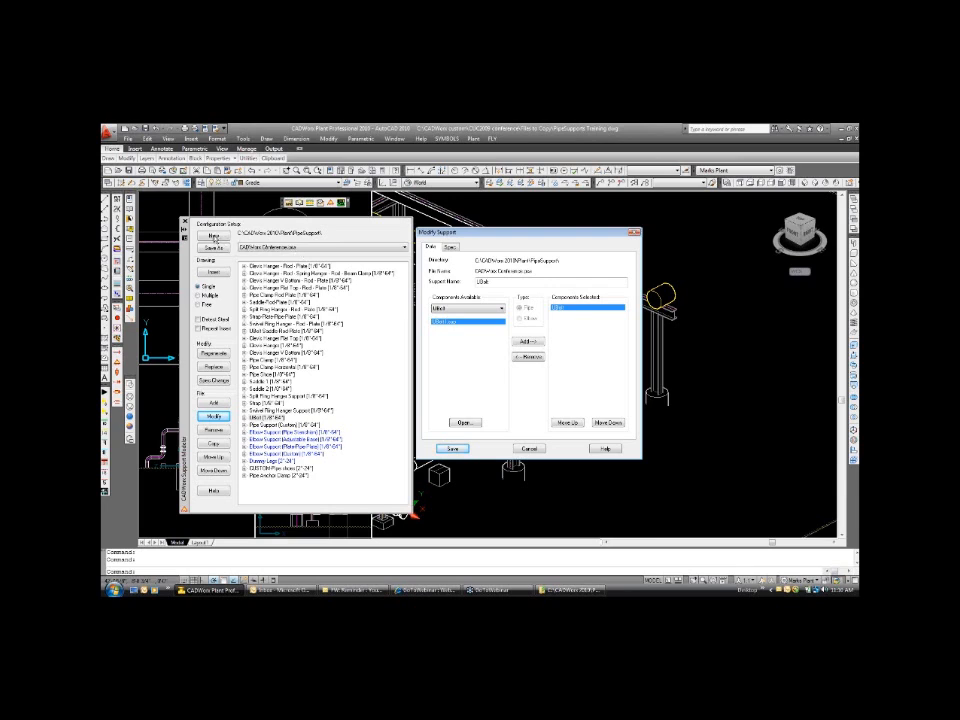
pyautogui.click(530, 449)
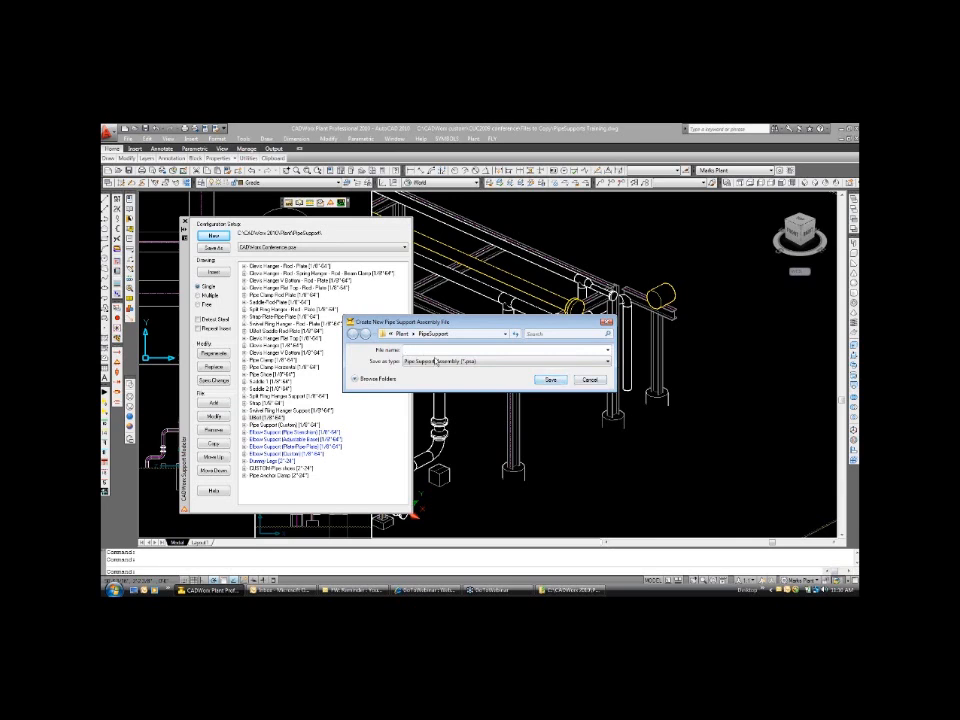
# Look at the dialogs for creating and saving a support assembly file, cancel both, and load the _Sample I.psa configuration.
pyautogui.click(590, 380)
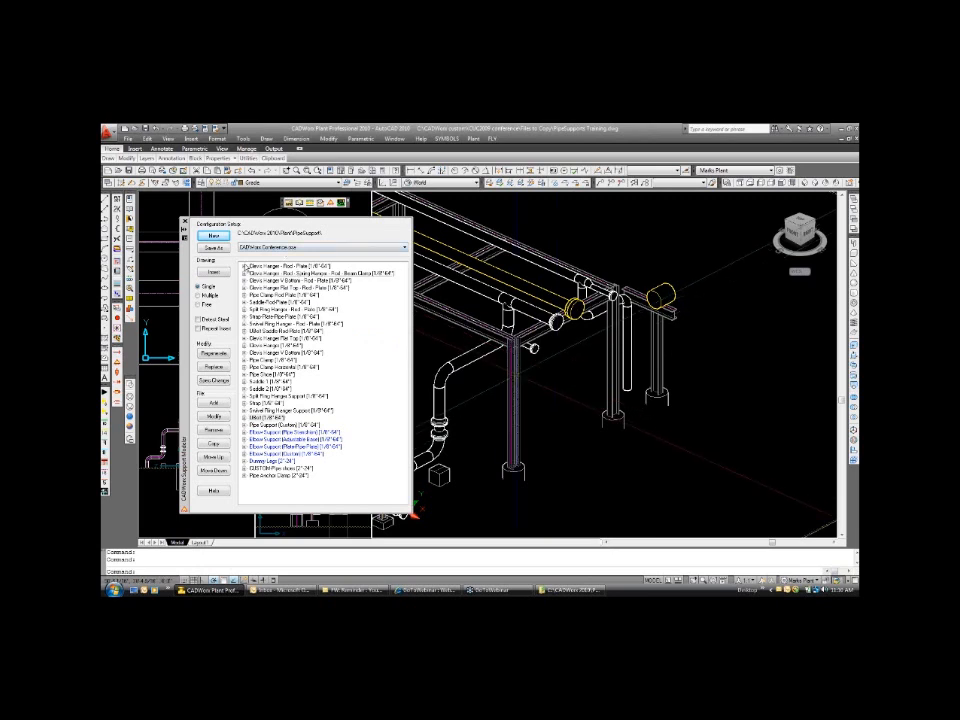
pyautogui.click(213, 247)
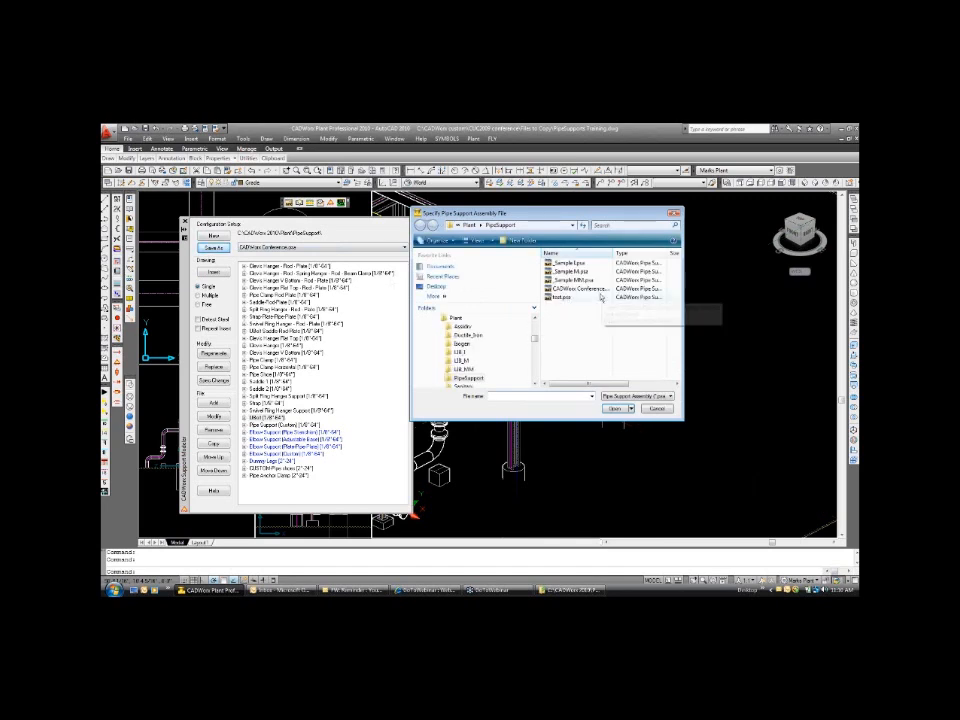
pyautogui.click(656, 409)
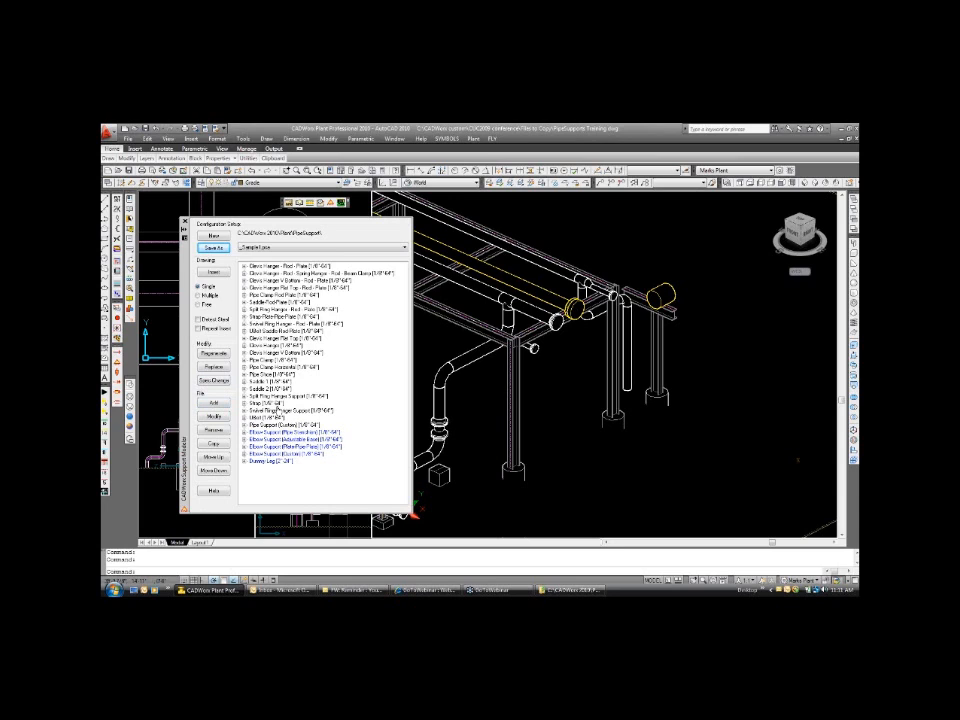
# Open the Add Support dialog and the modification dialog of the UBolt support, closing each without saving.
pyautogui.click(218, 407)
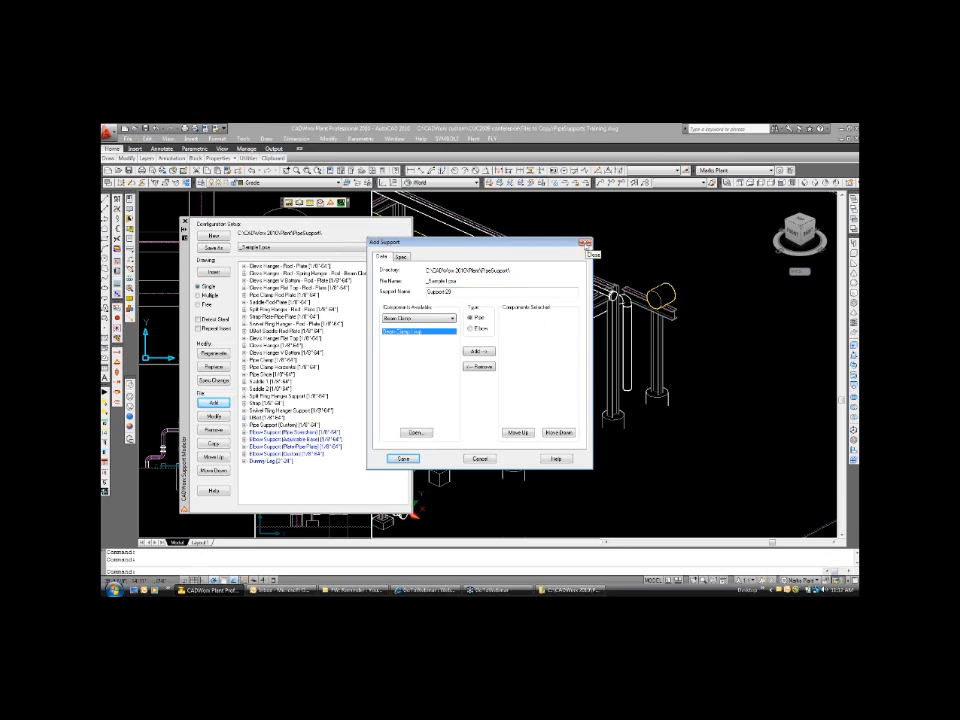
pyautogui.click(586, 243)
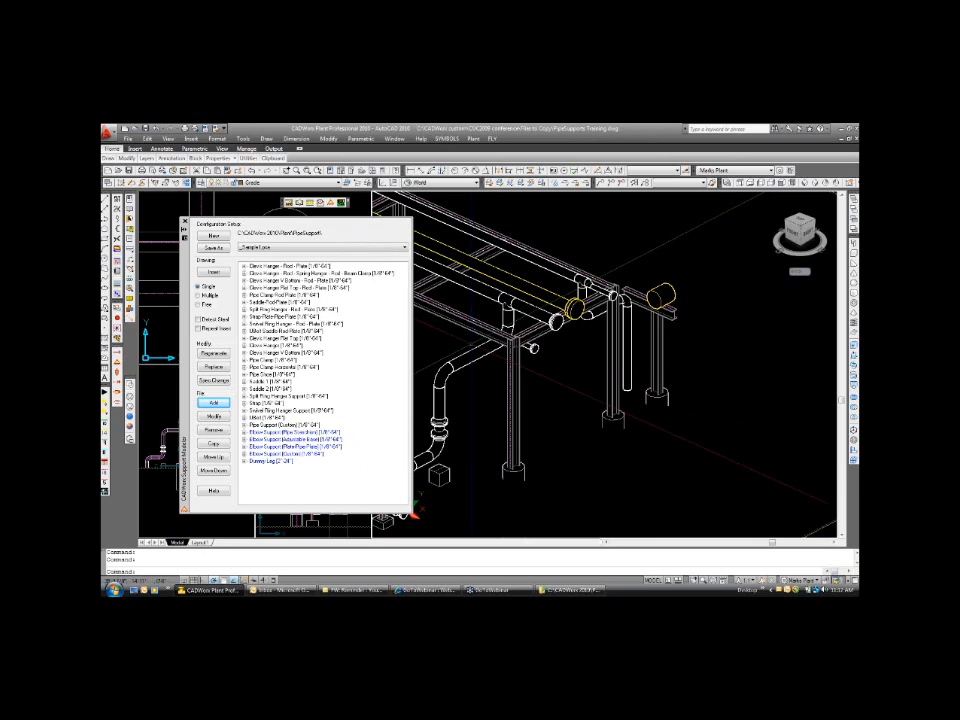
pyautogui.click(282, 424)
pyautogui.click(214, 416)
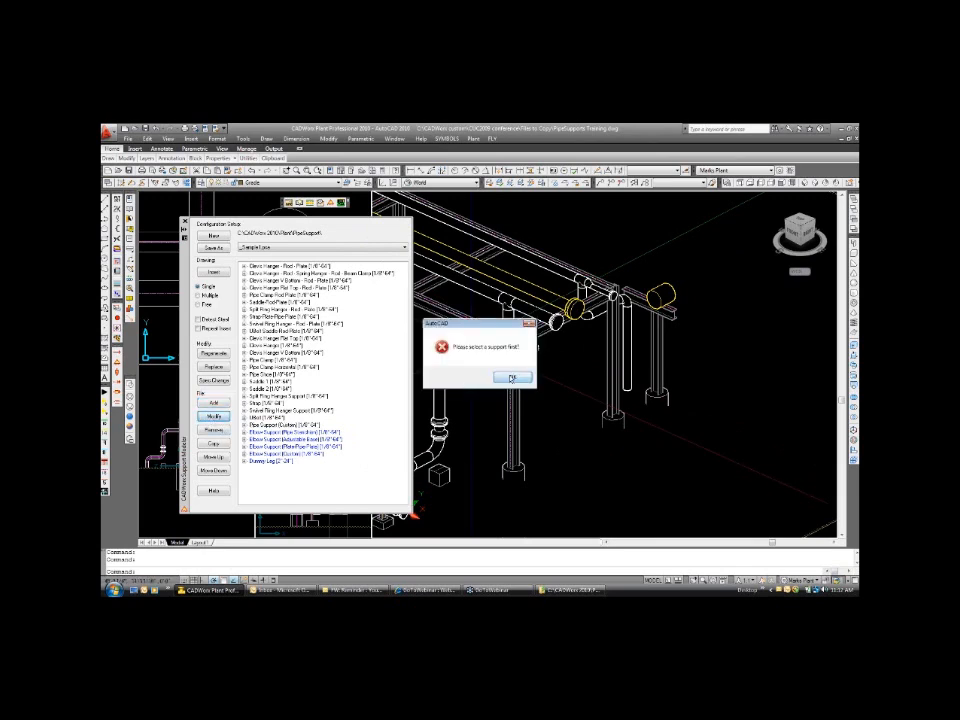
pyautogui.click(508, 378)
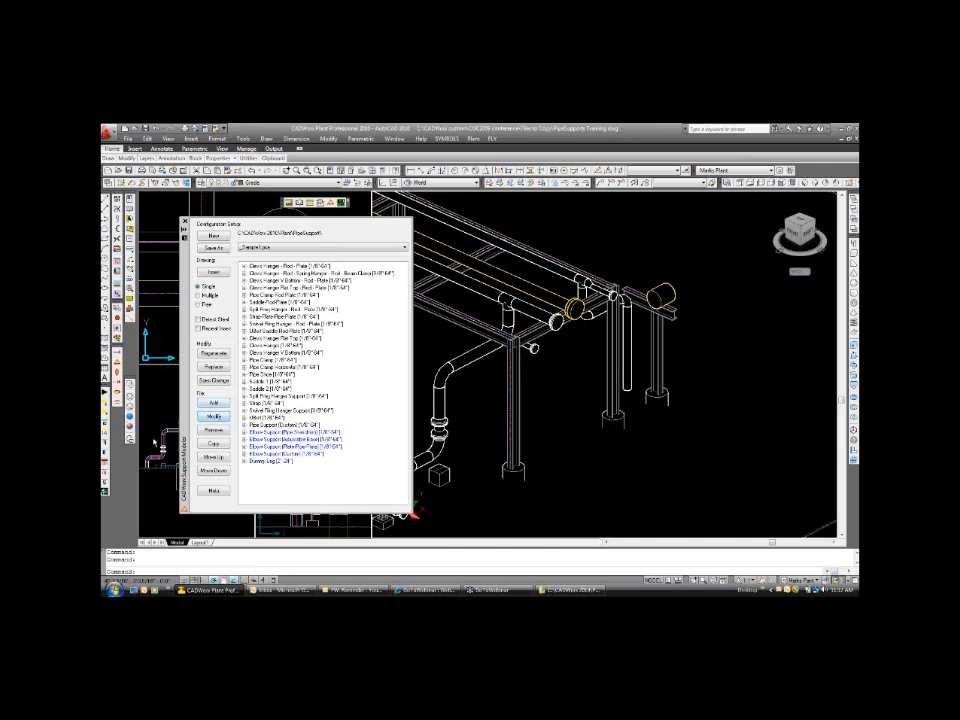
pyautogui.click(265, 417)
pyautogui.click(214, 416)
pyautogui.click(480, 458)
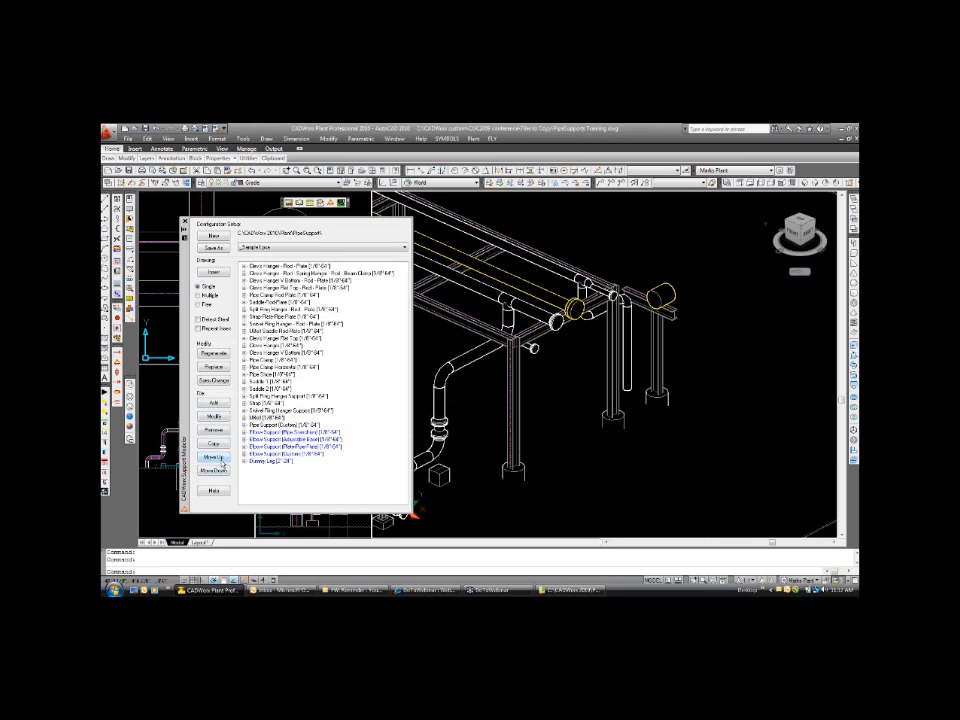
pyautogui.click(214, 470)
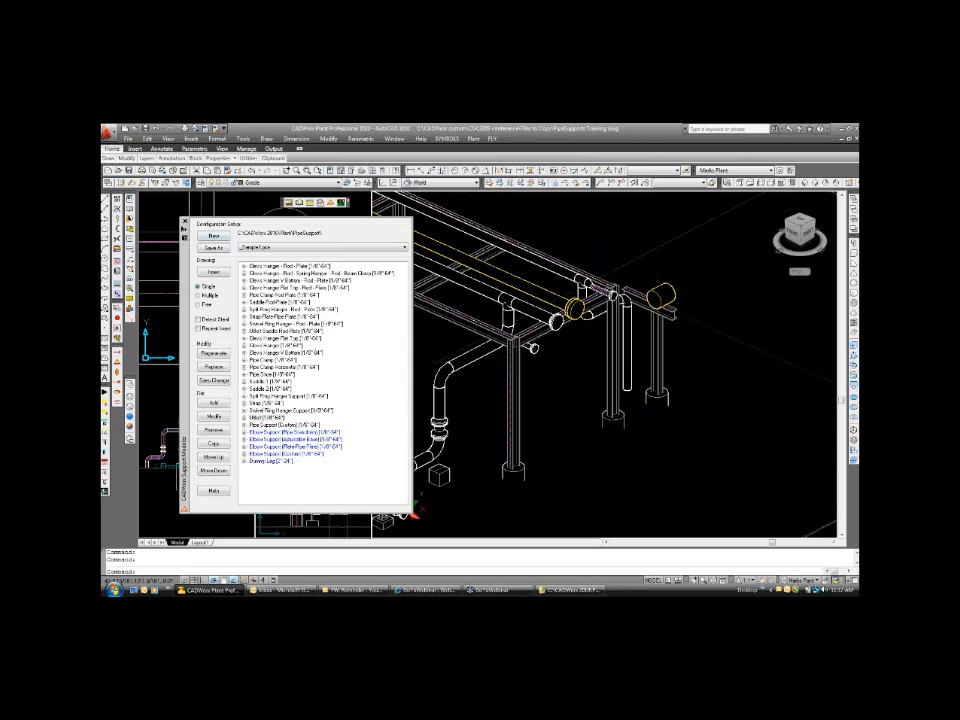
# Set the Support Modeler palette to auto-hide and move it to the boundary between the plan and isometric viewports.
pyautogui.scroll(6, 620, 288)
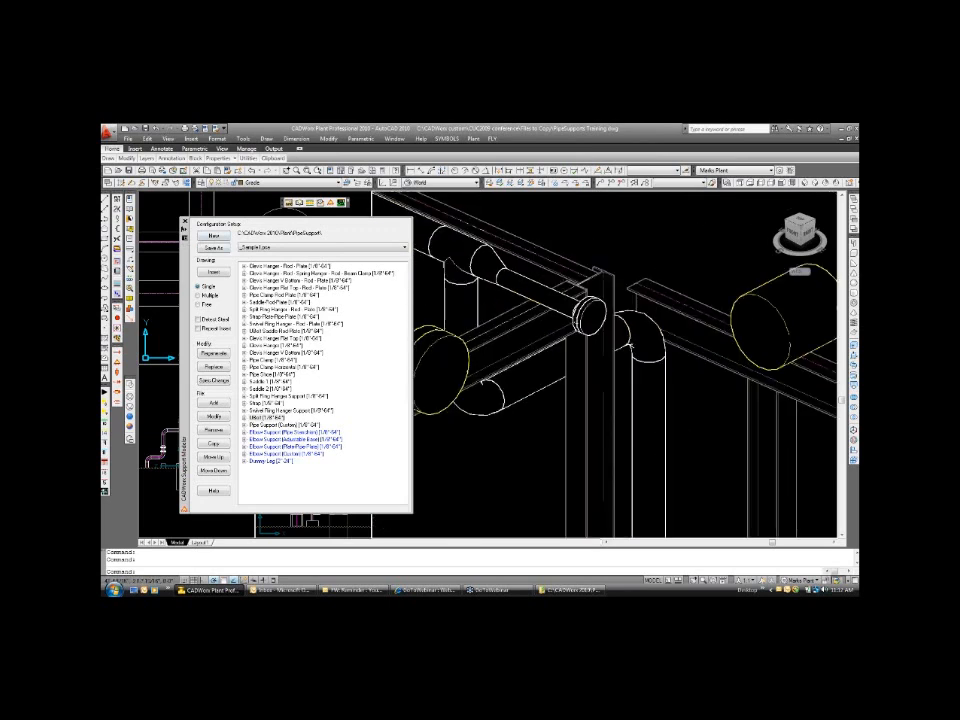
pyautogui.scroll(2, 619, 286)
pyautogui.scroll(-1, 583, 270)
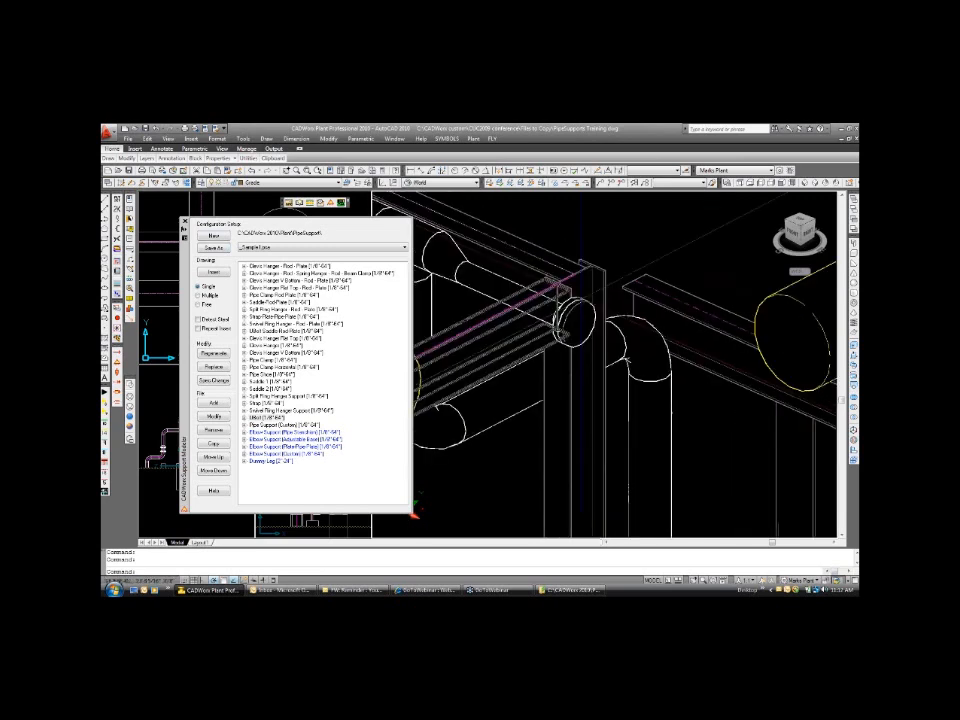
pyautogui.scroll(1, 642, 386)
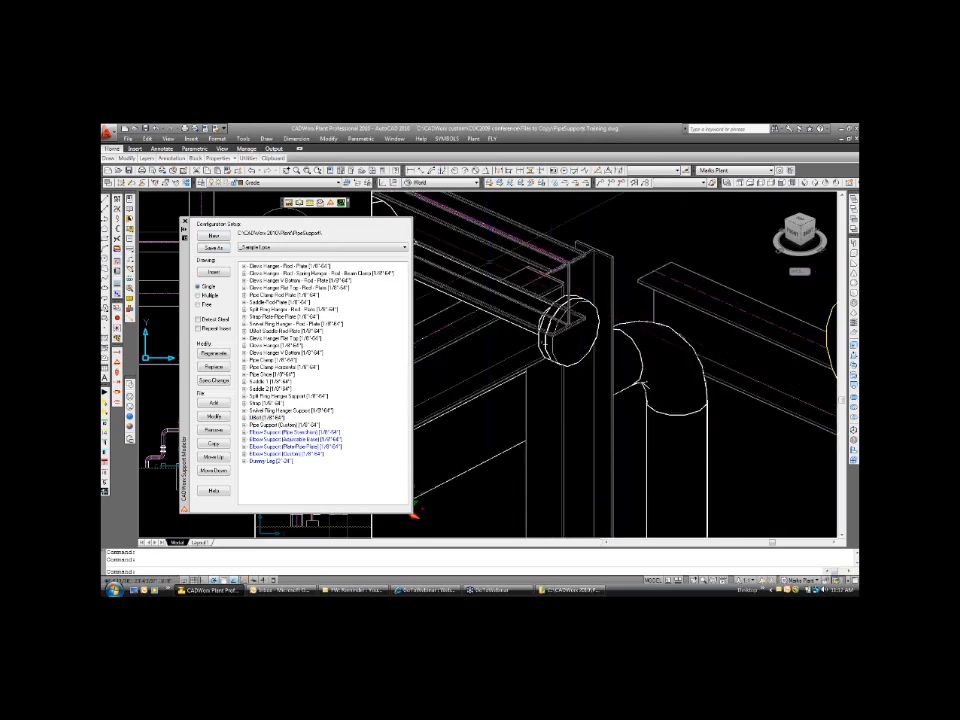
pyautogui.scroll(1, 643, 378)
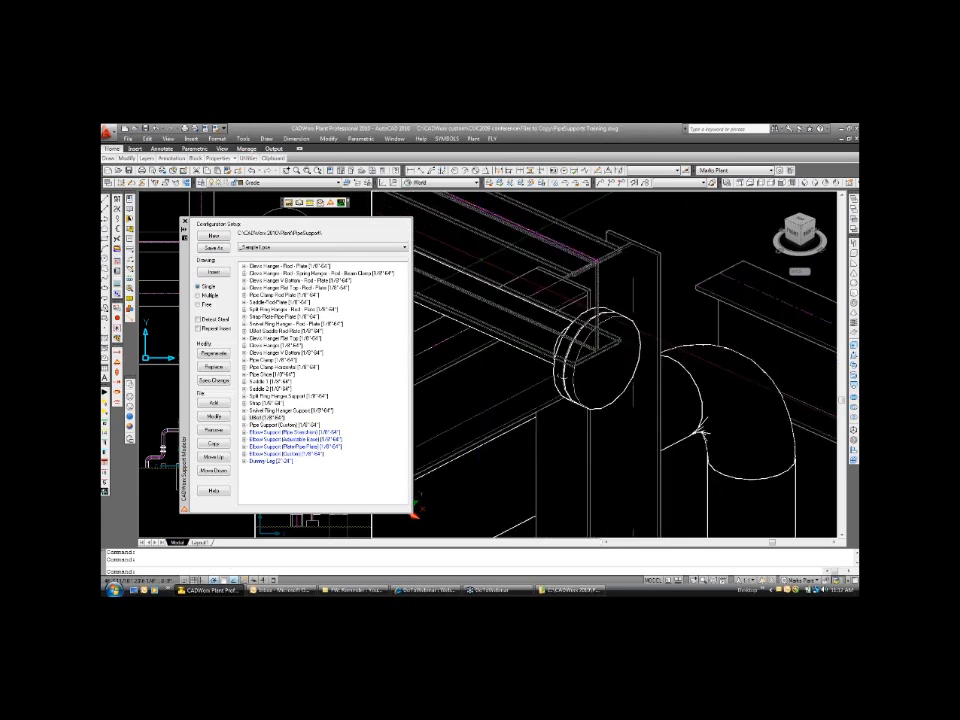
pyautogui.scroll(1, 560, 300)
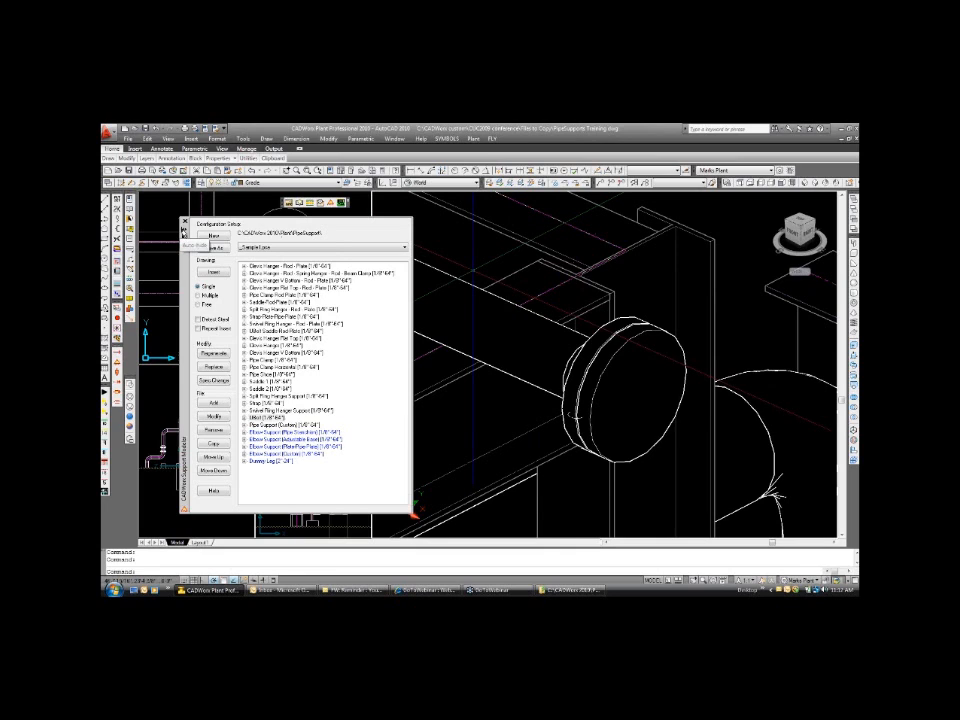
pyautogui.click(184, 232)
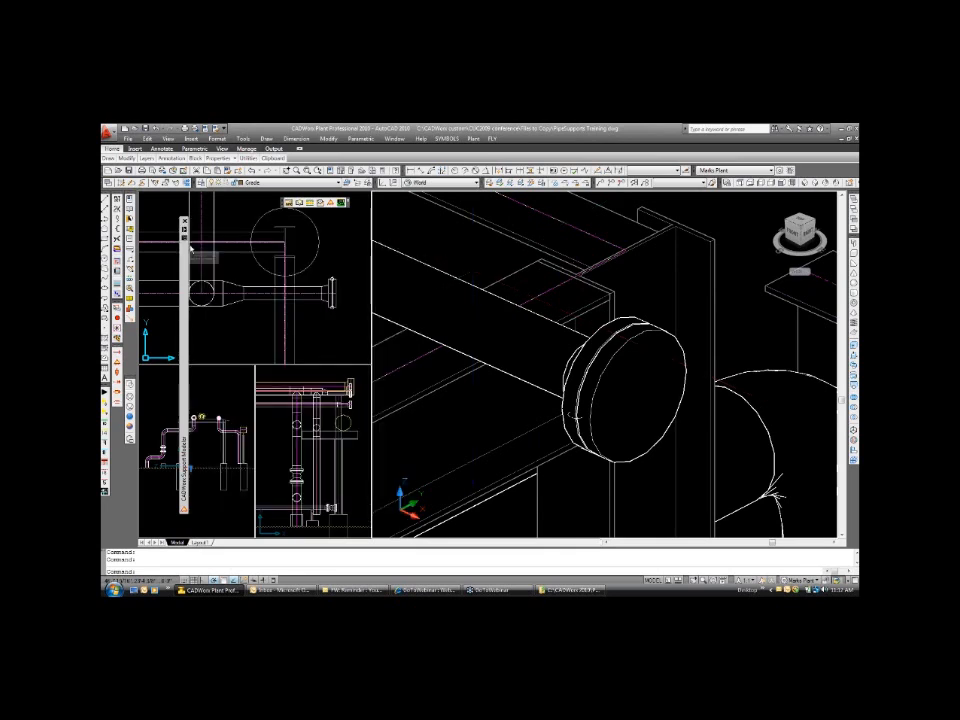
pyautogui.moveTo(190, 248); pyautogui.dragTo(373, 270)
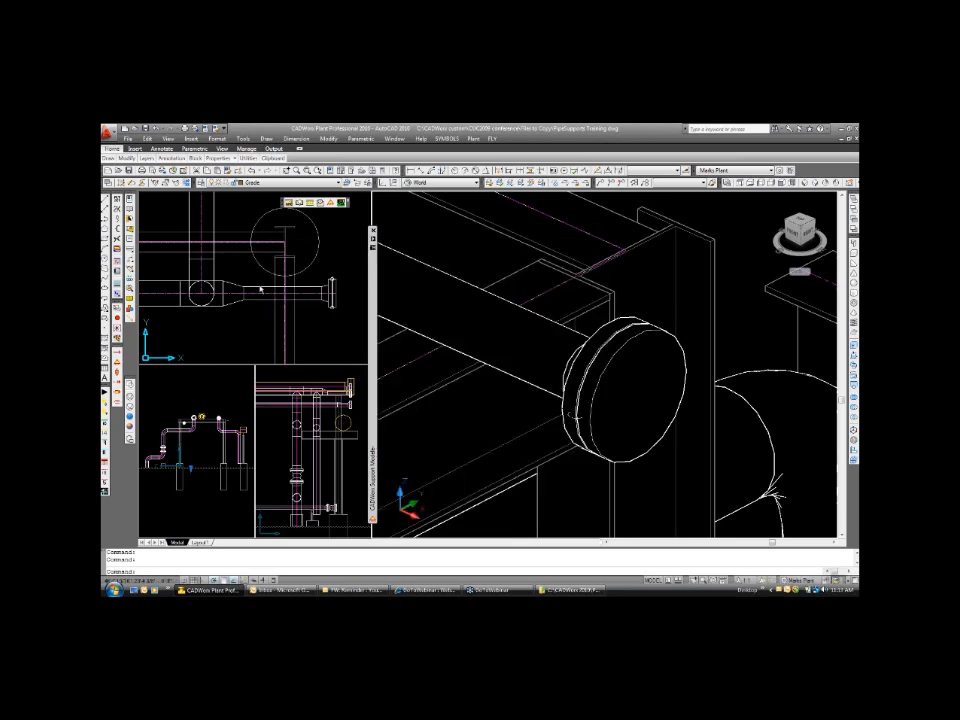
# Set the current size, spec and line number from the 6-inch pipe running up from the tee in the plan view.
pyautogui.click(260, 291)
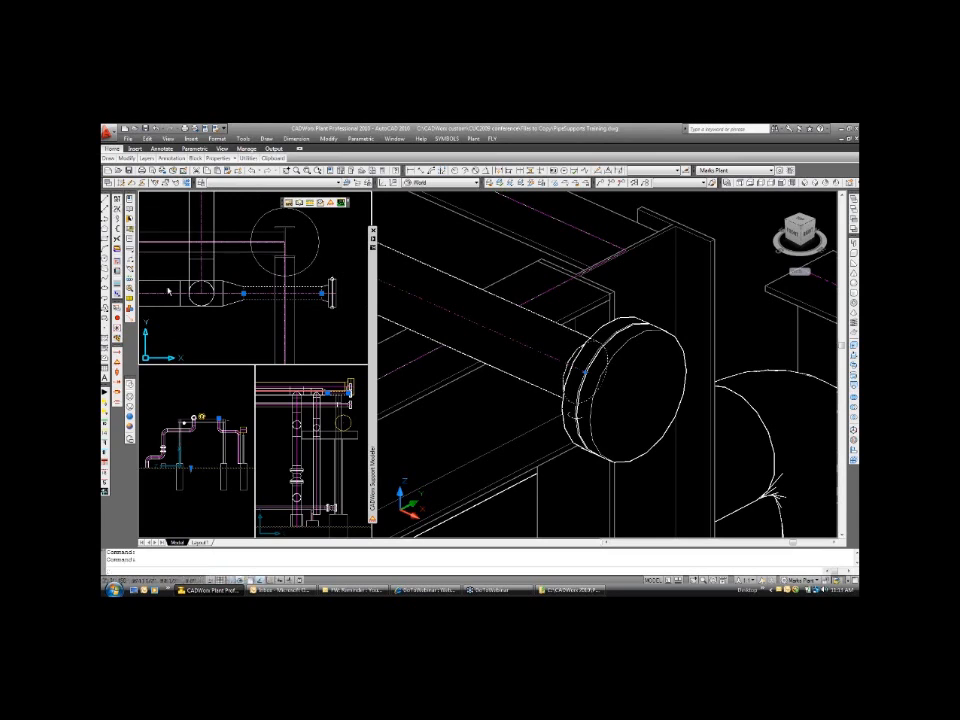
pyautogui.press('Escape')
pyautogui.click(130, 289)
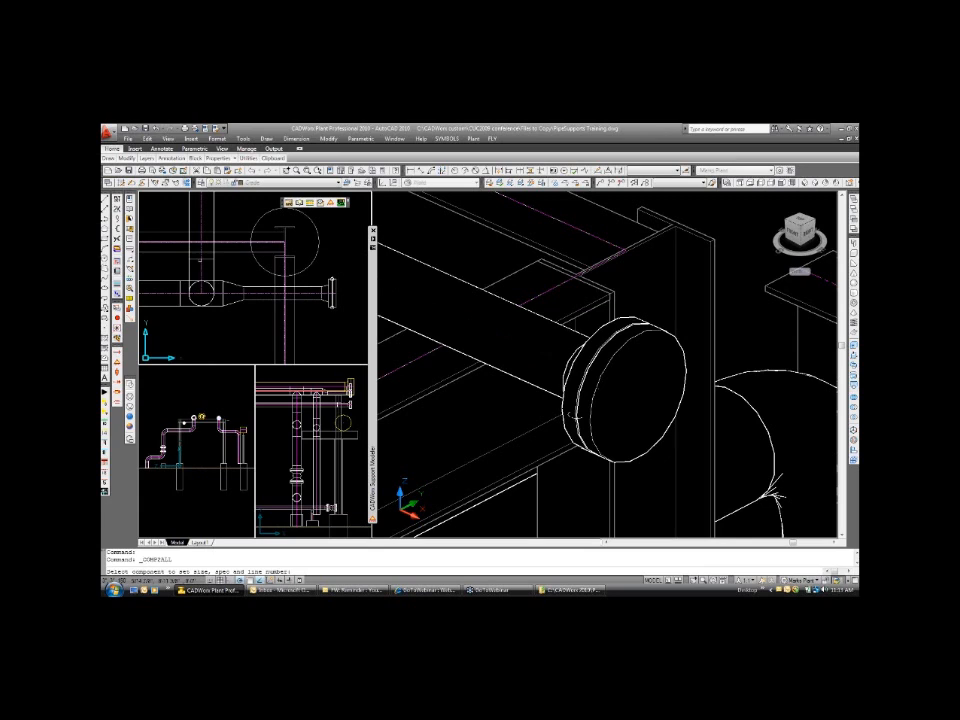
pyautogui.click(200, 261)
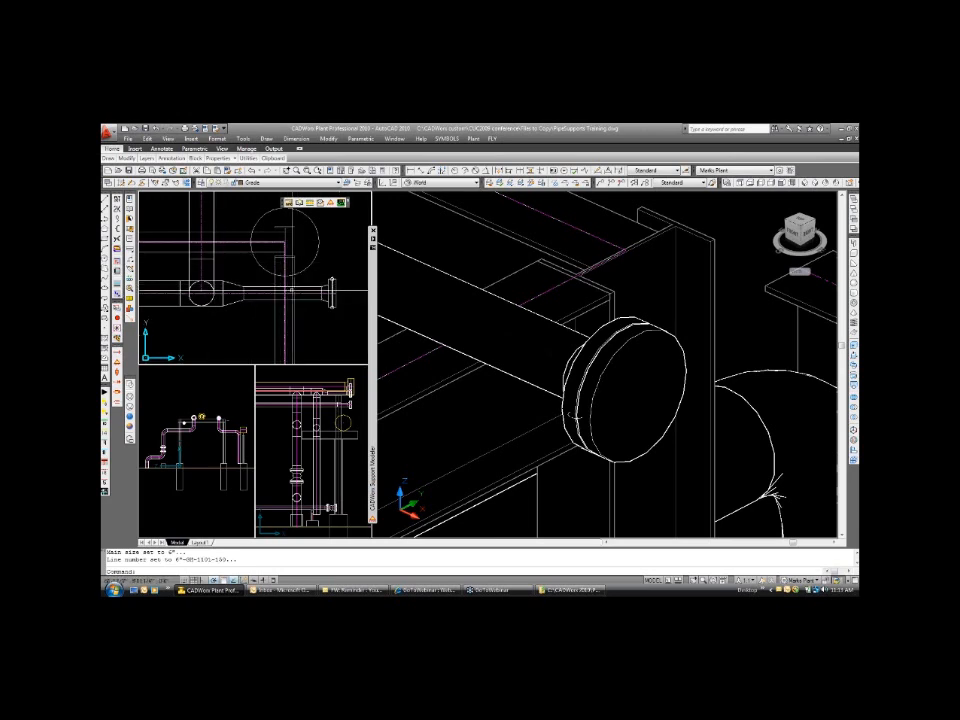
# Expand the UBolt and Clevis Hanger - Rod - Plate assemblies in the Support Modeler to examine their components.
pyautogui.moveTo(373, 300)
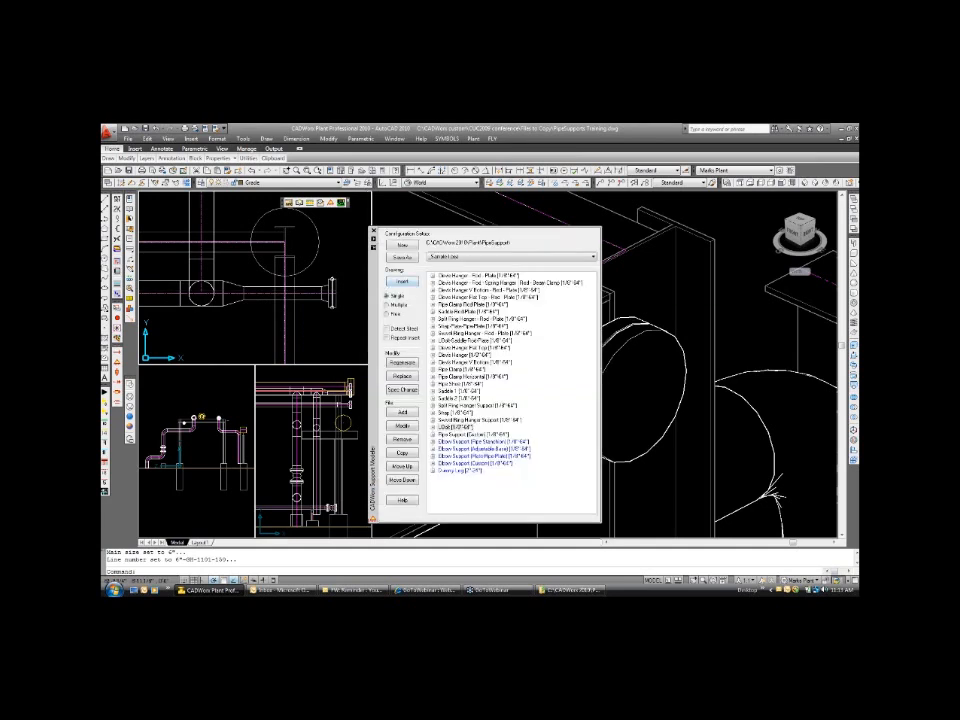
pyautogui.doubleClick(462, 428)
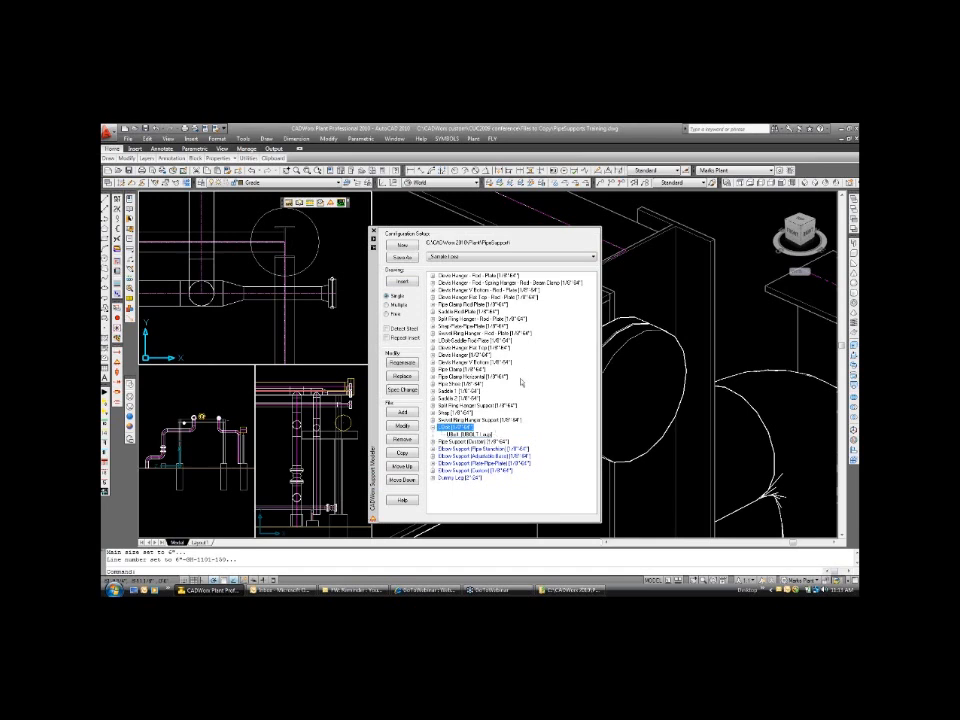
pyautogui.click(433, 276)
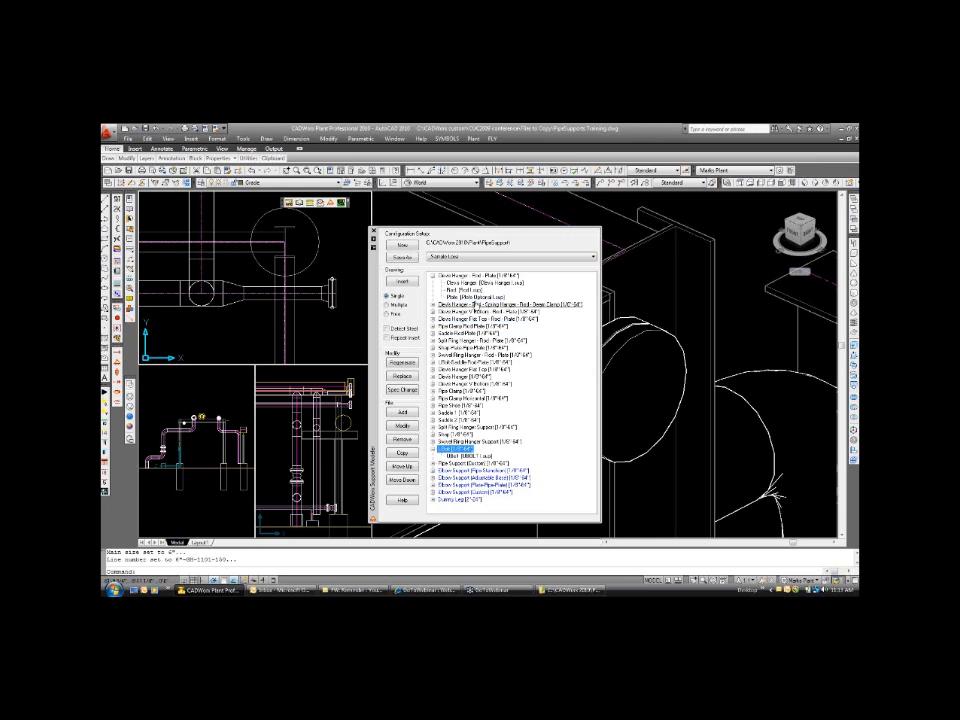
pyautogui.click(432, 277)
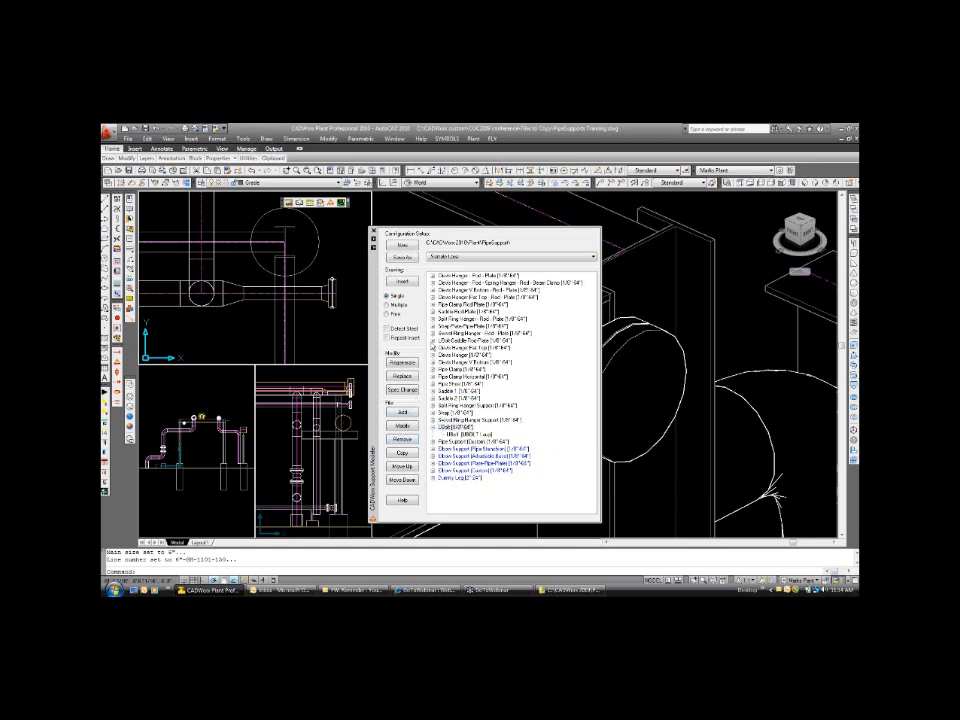
# Insert the UBolt support on the 3-inch pipe between the reducer and end flange, using a Nearest snap point and a downward direction.
pyautogui.click(403, 281)
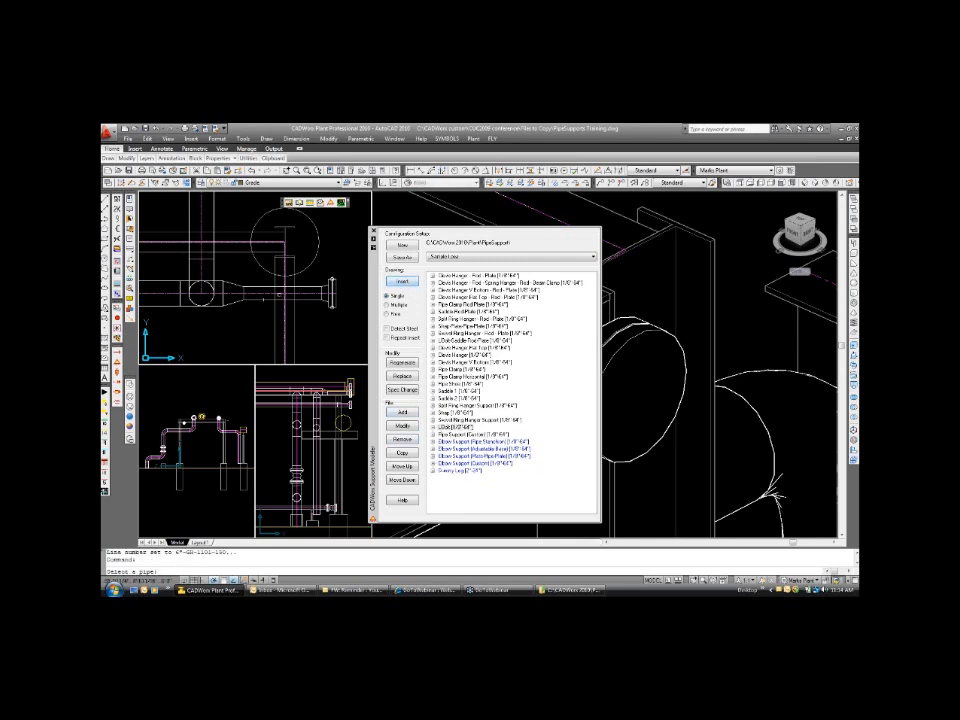
pyautogui.click(283, 293)
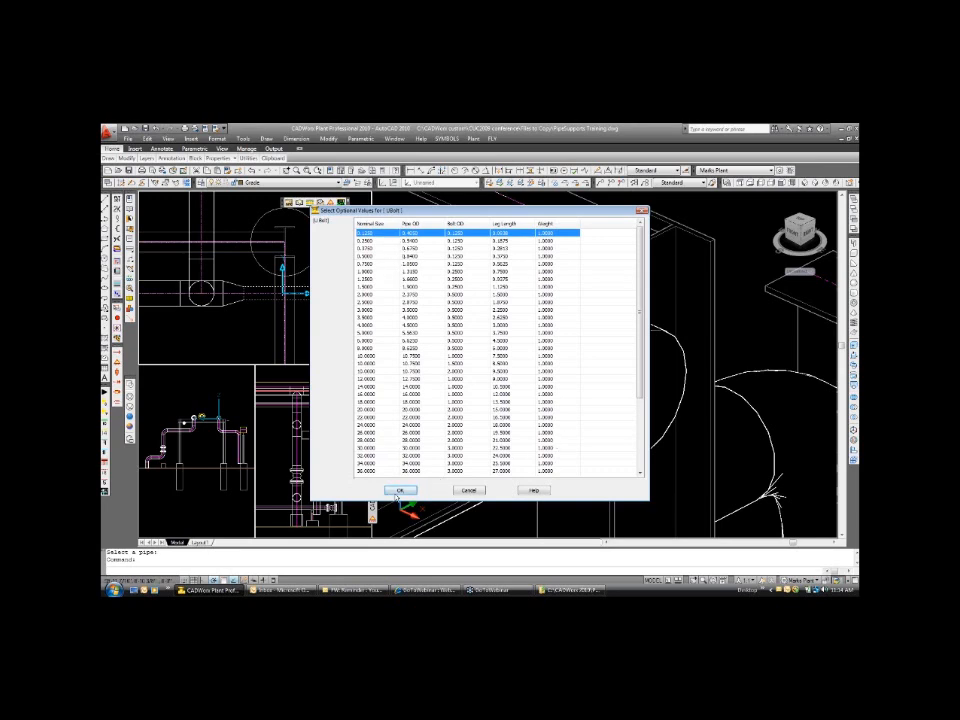
pyautogui.click(398, 491)
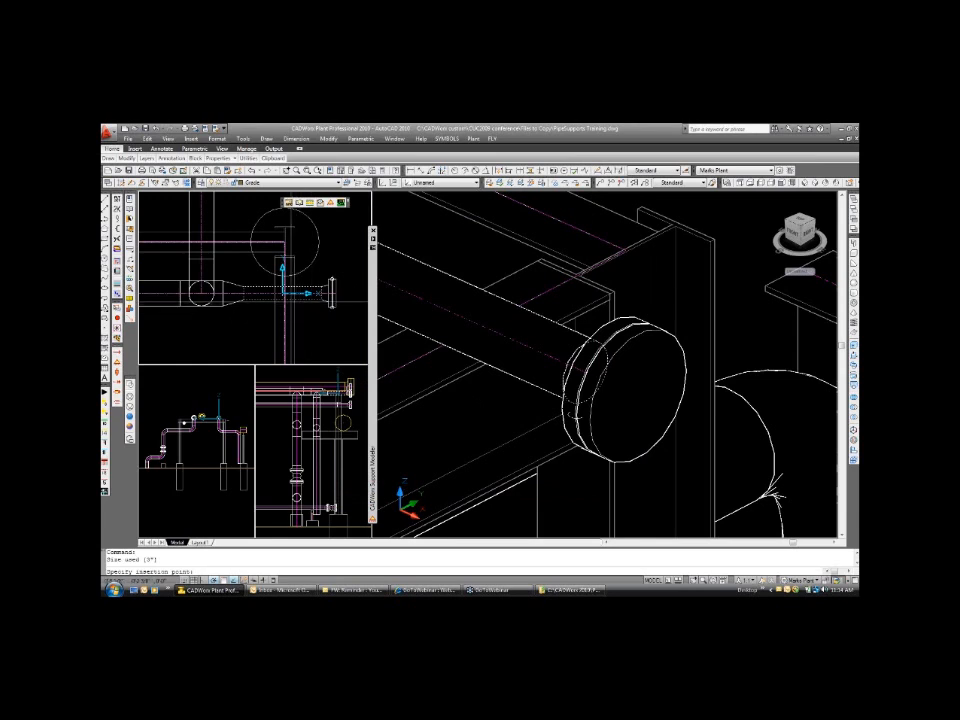
pyautogui.scroll(1, 283, 292)
pyautogui.scroll(2, 280, 283)
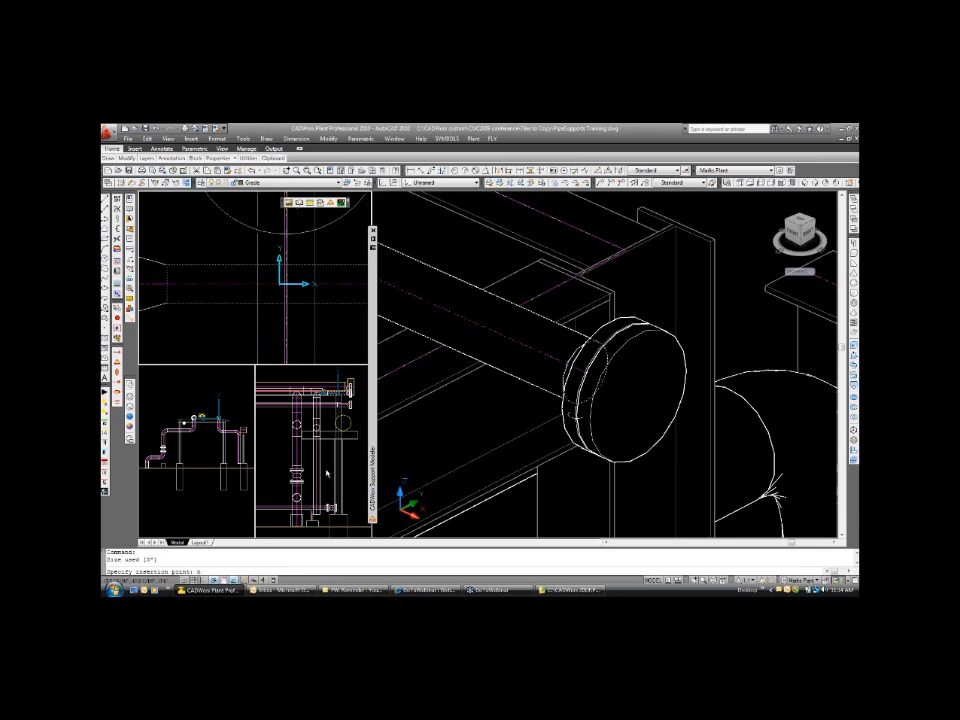
pyautogui.write('ea to')
pyautogui.press('space')
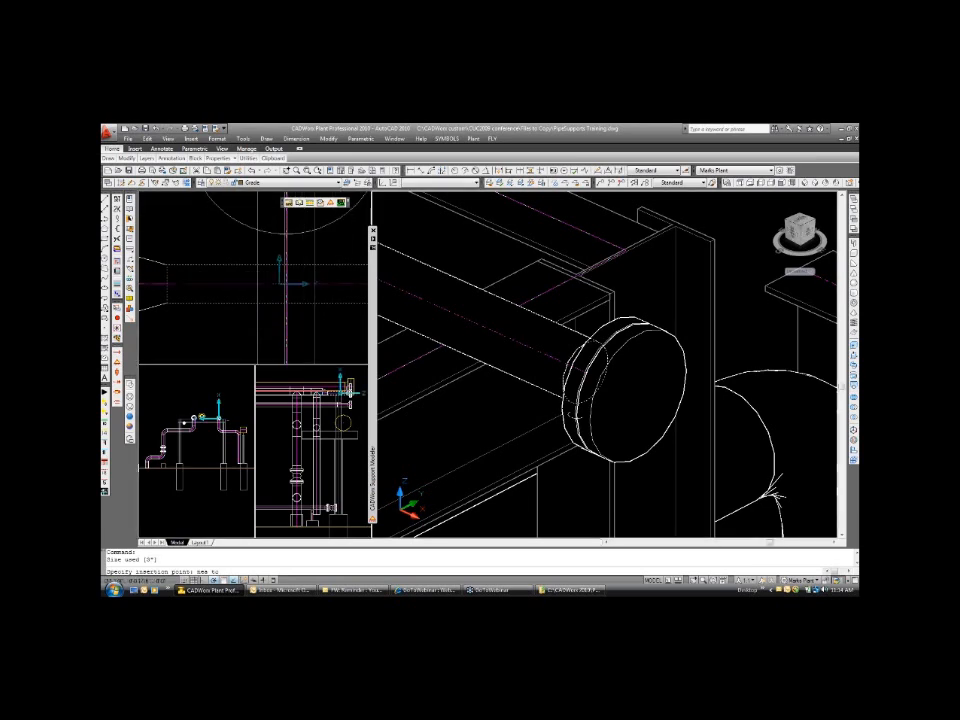
pyautogui.click(348, 390)
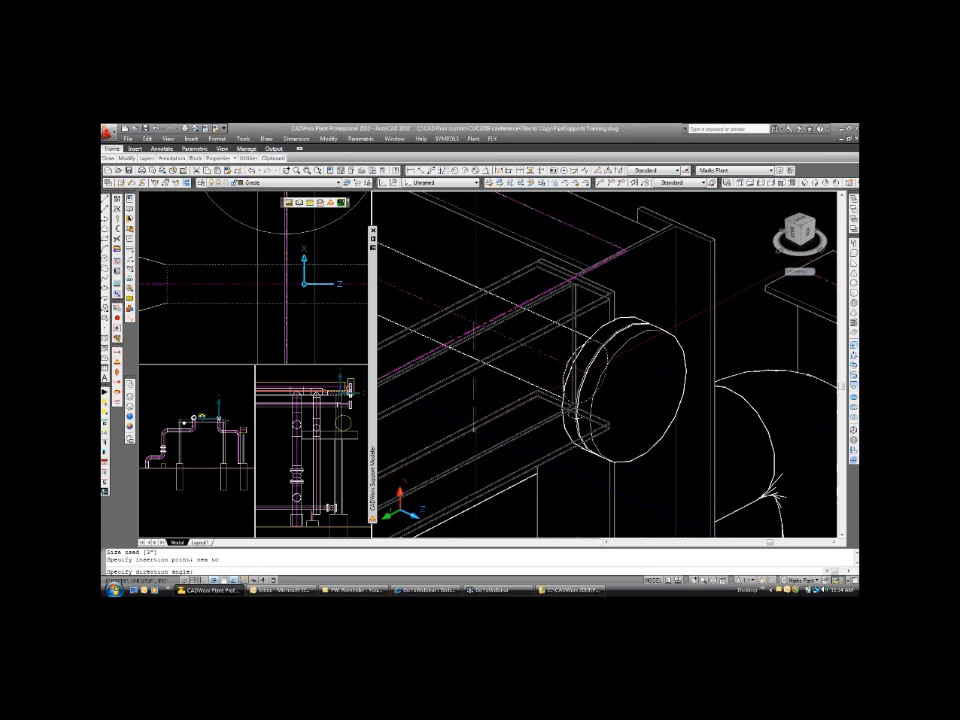
pyautogui.click(473, 439)
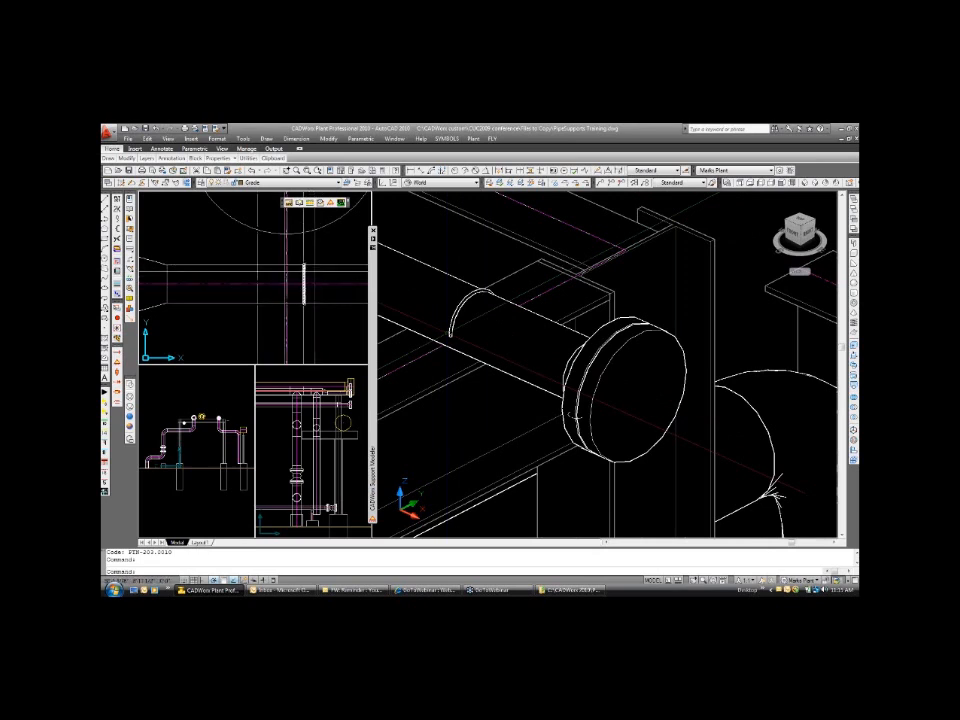
# Open the inserted UBolt in Component Edit, examine its line number and tag, and close the dialog.
pyautogui.scroll(-2, 470, 257)
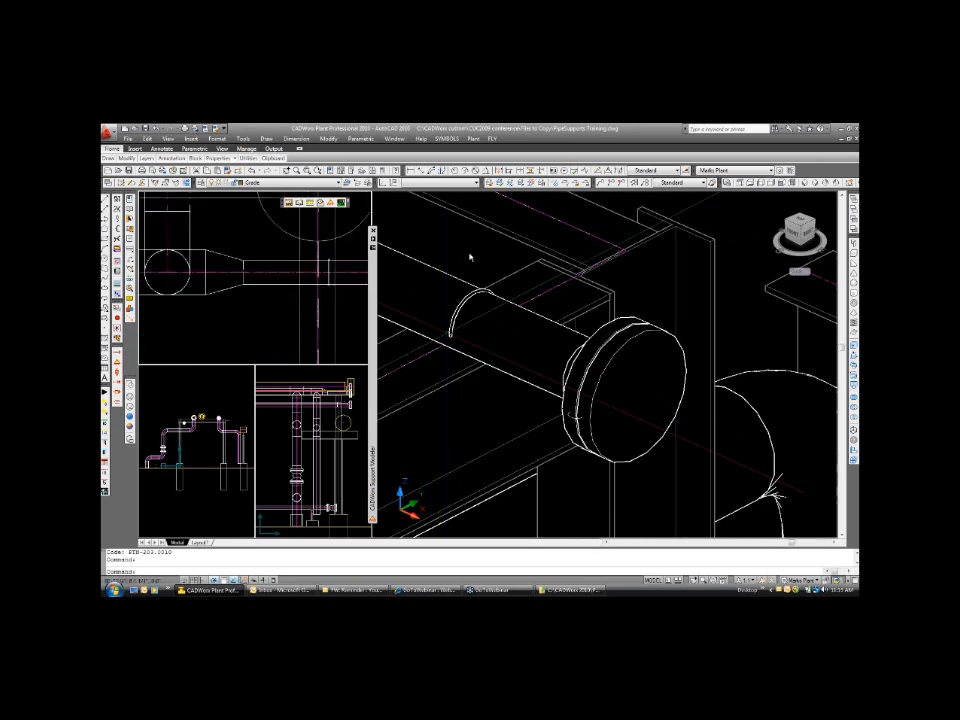
pyautogui.scroll(-2, 470, 257)
pyautogui.scroll(-2, 477, 258)
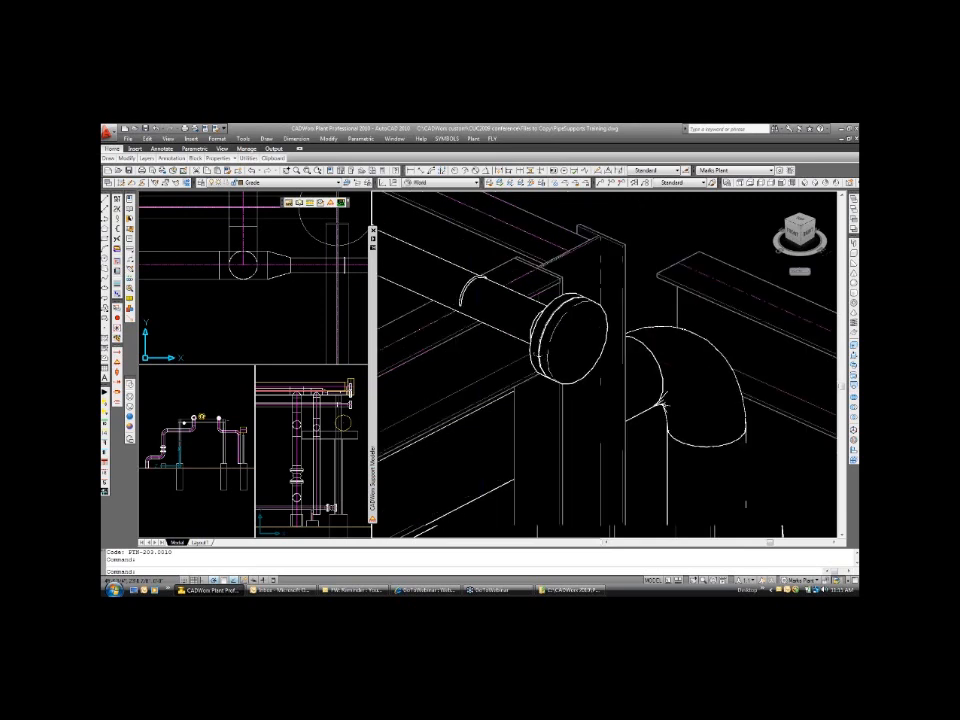
pyautogui.scroll(-3, 473, 255)
pyautogui.scroll(6, 550, 238)
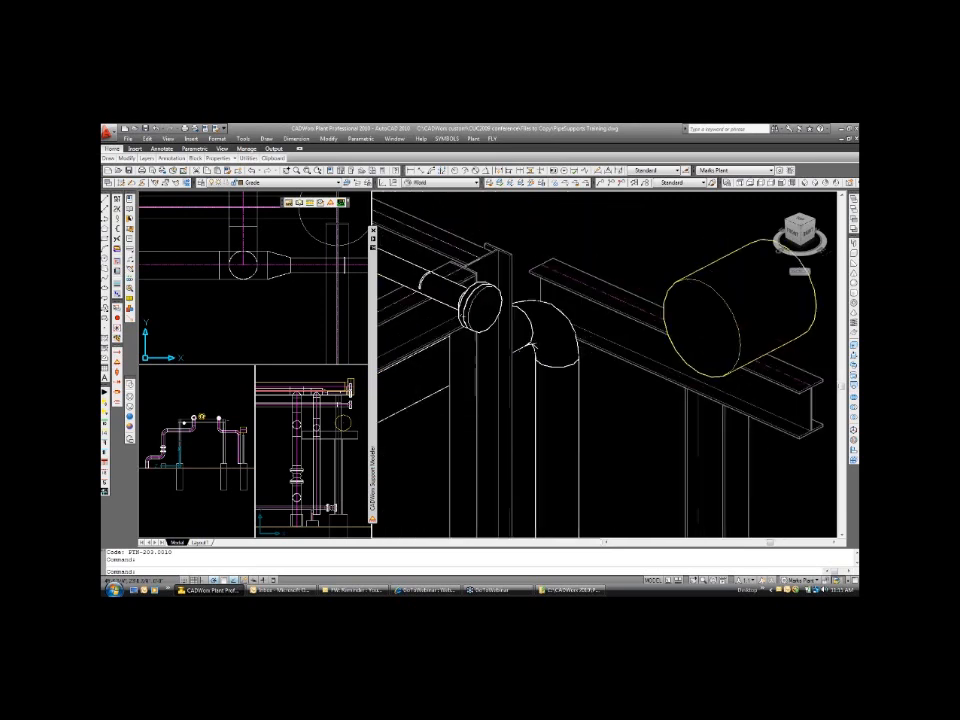
pyautogui.click(298, 251)
pyautogui.click(345, 266)
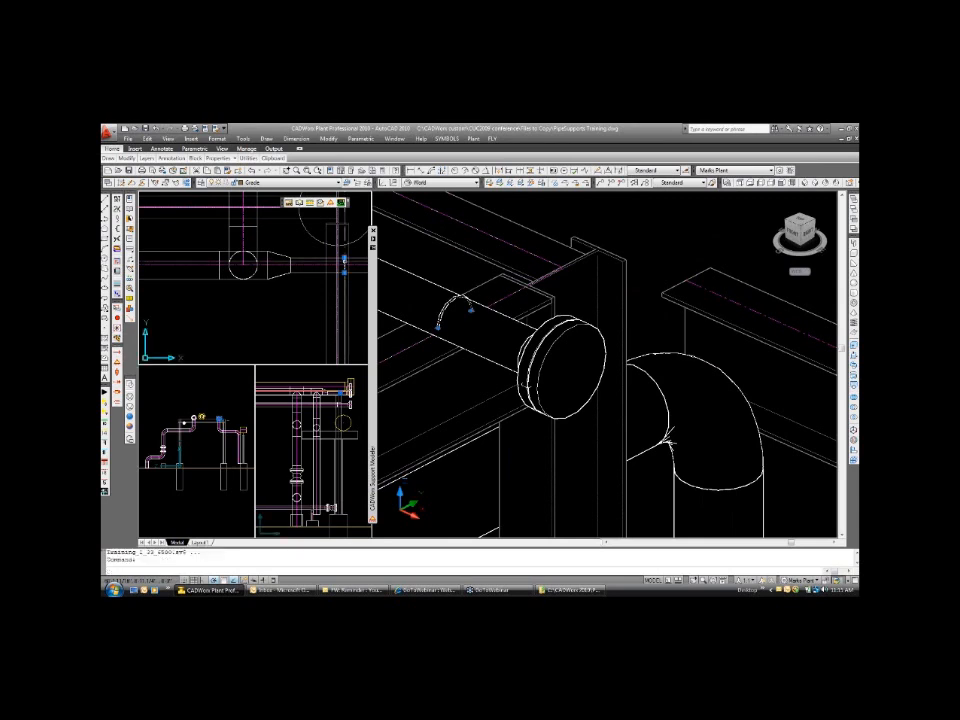
pyautogui.doubleClick(345, 264)
pyautogui.moveTo(701, 262); pyautogui.dragTo(472, 287)
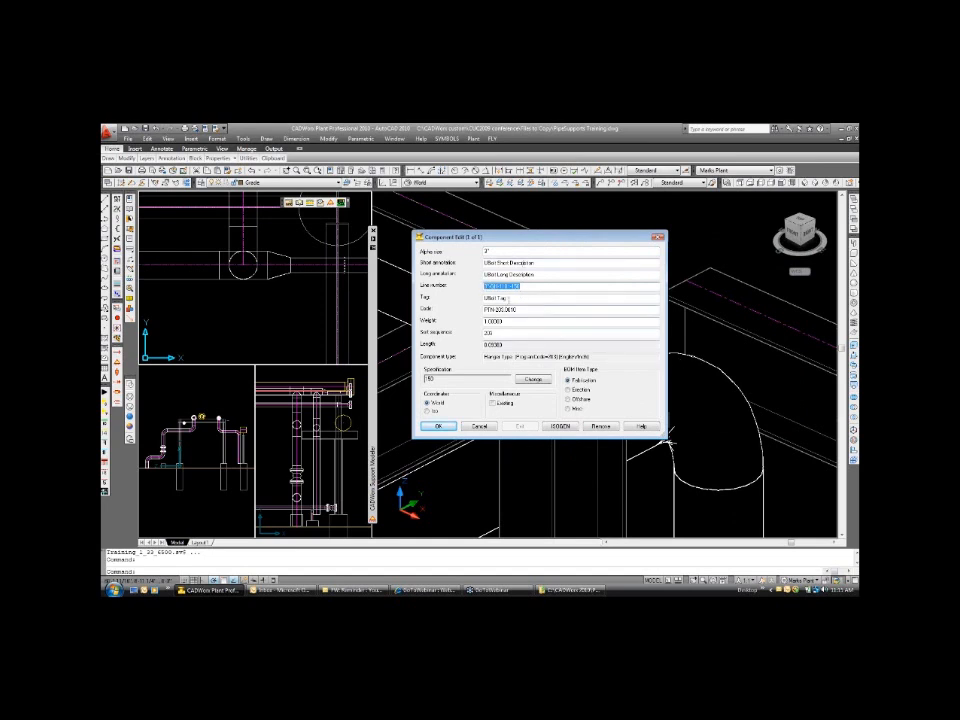
pyautogui.moveTo(511, 298); pyautogui.dragTo(484, 298)
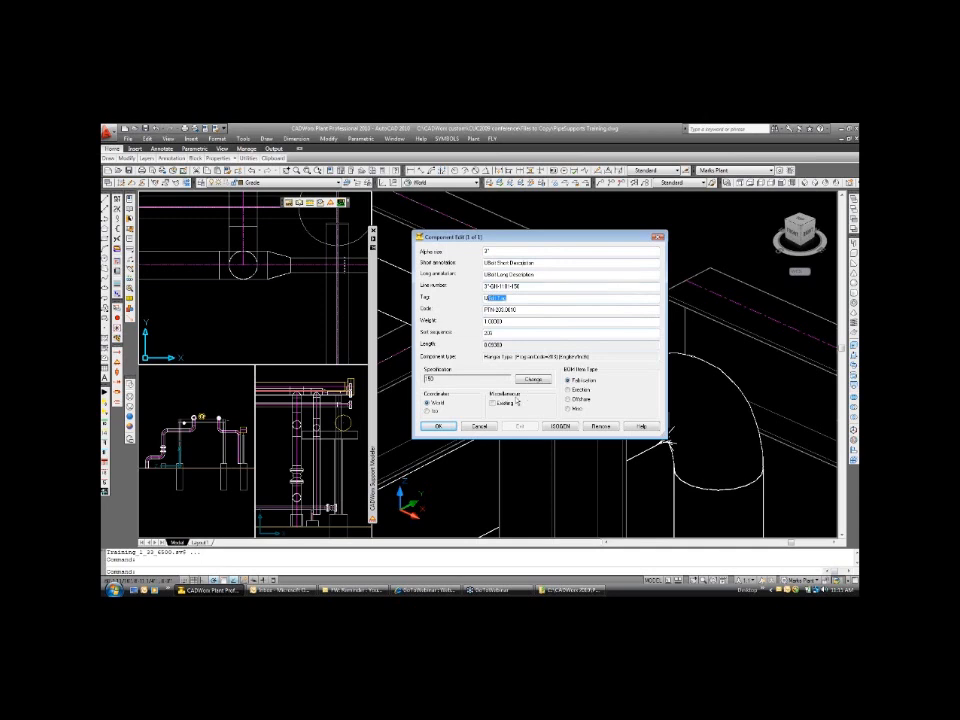
pyautogui.click(438, 427)
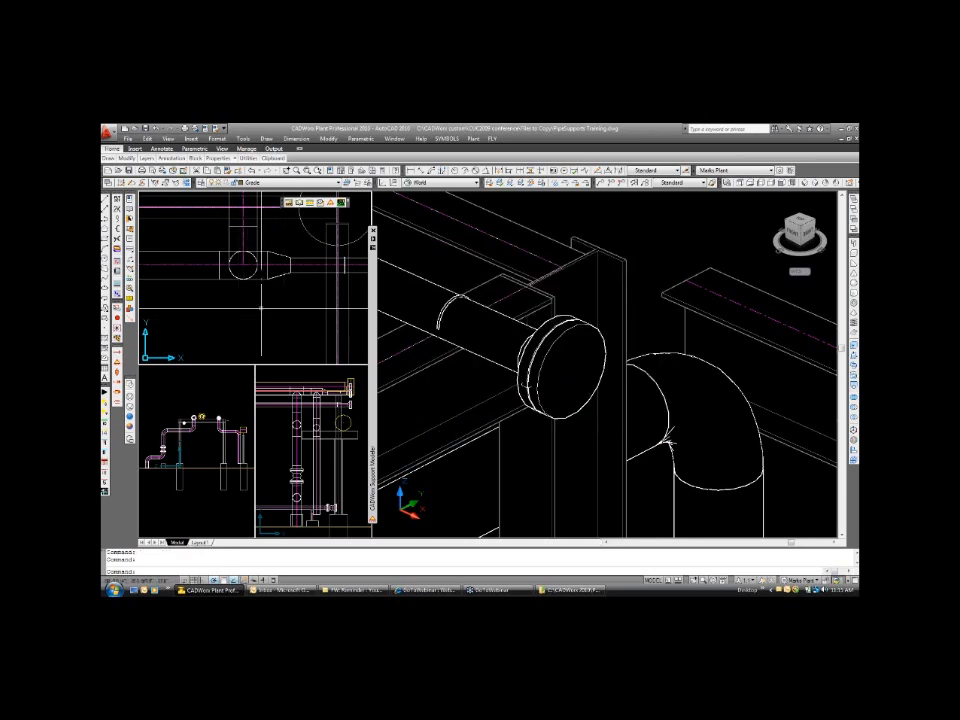
# Set the Support Modeler to single support placement with Detect Steel enabled.
pyautogui.scroll(-5, 538, 314)
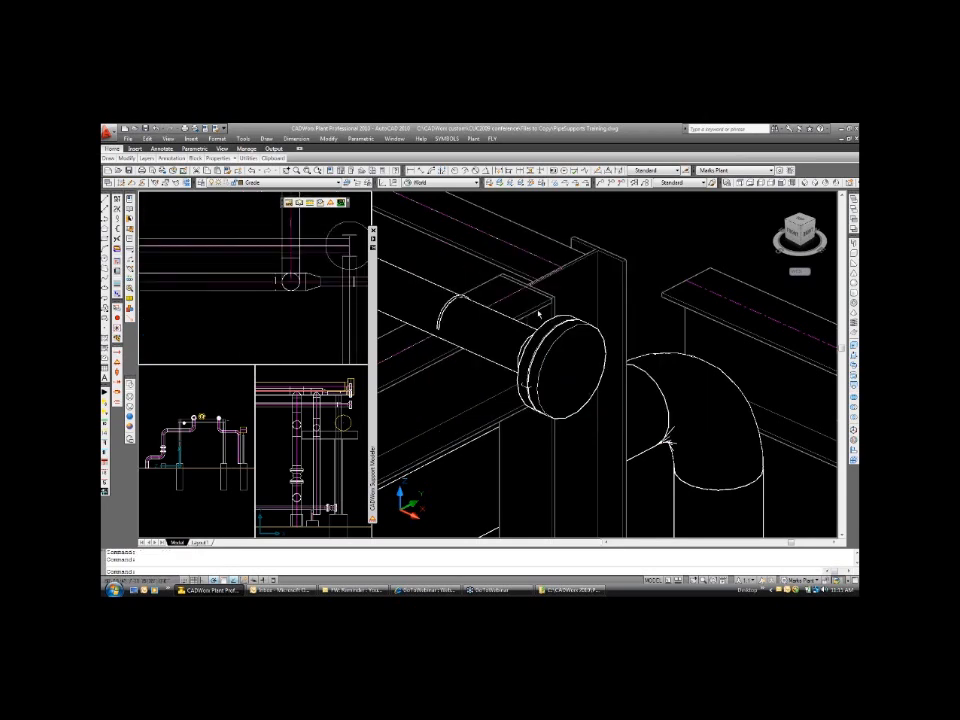
pyautogui.scroll(2, 476, 289)
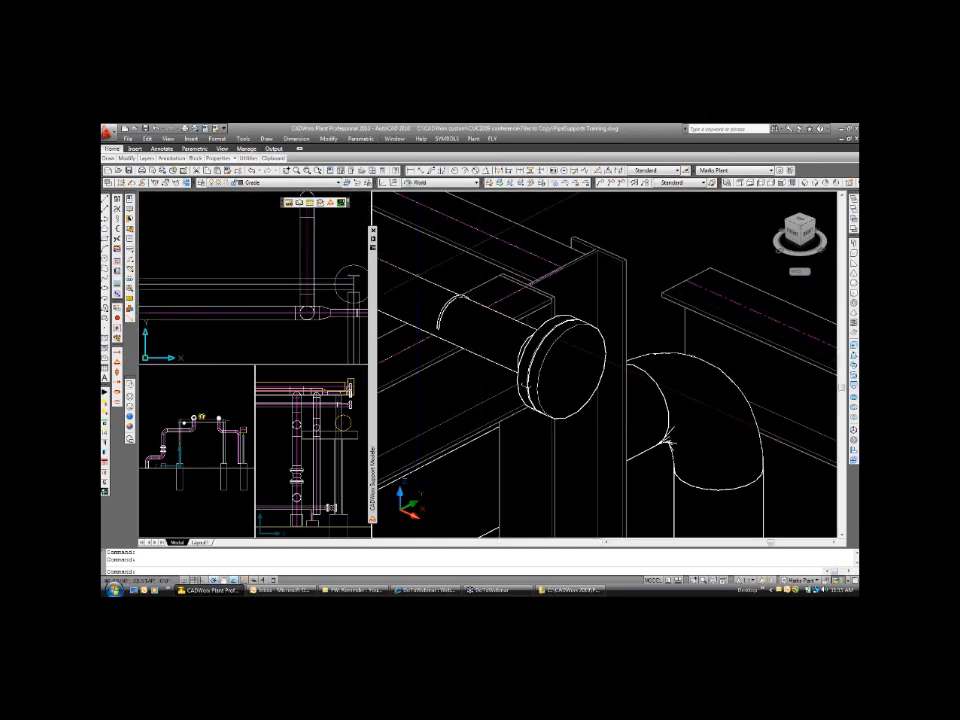
pyautogui.scroll(2, 508, 311)
pyautogui.write('p')
pyautogui.press('Return')
pyautogui.moveTo(410, 358); pyautogui.dragTo(729, 293)
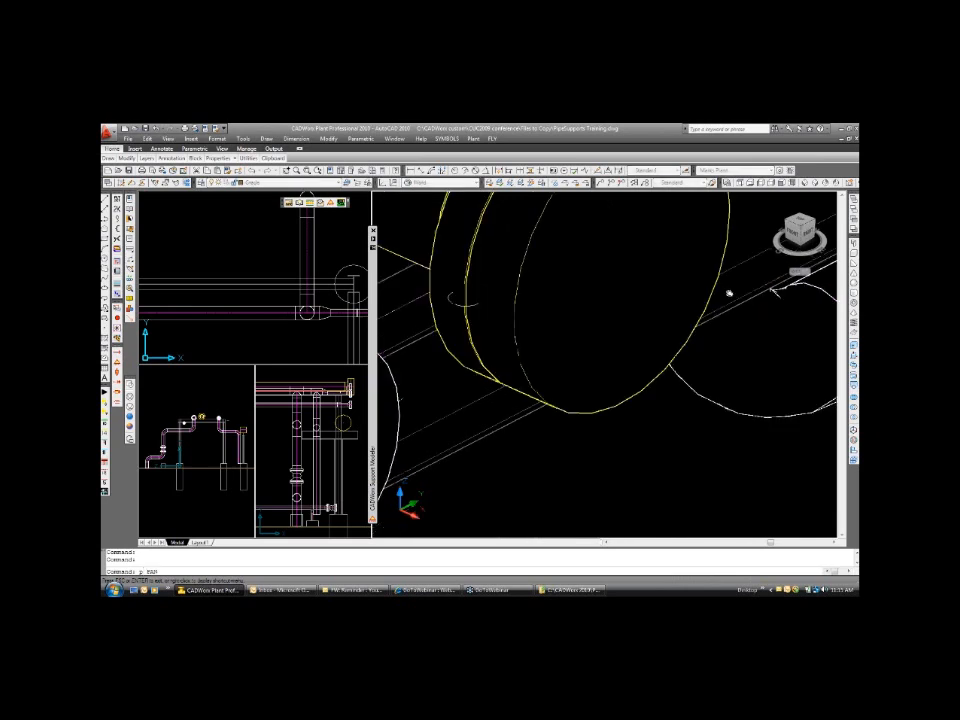
pyautogui.scroll(-5, 606, 366)
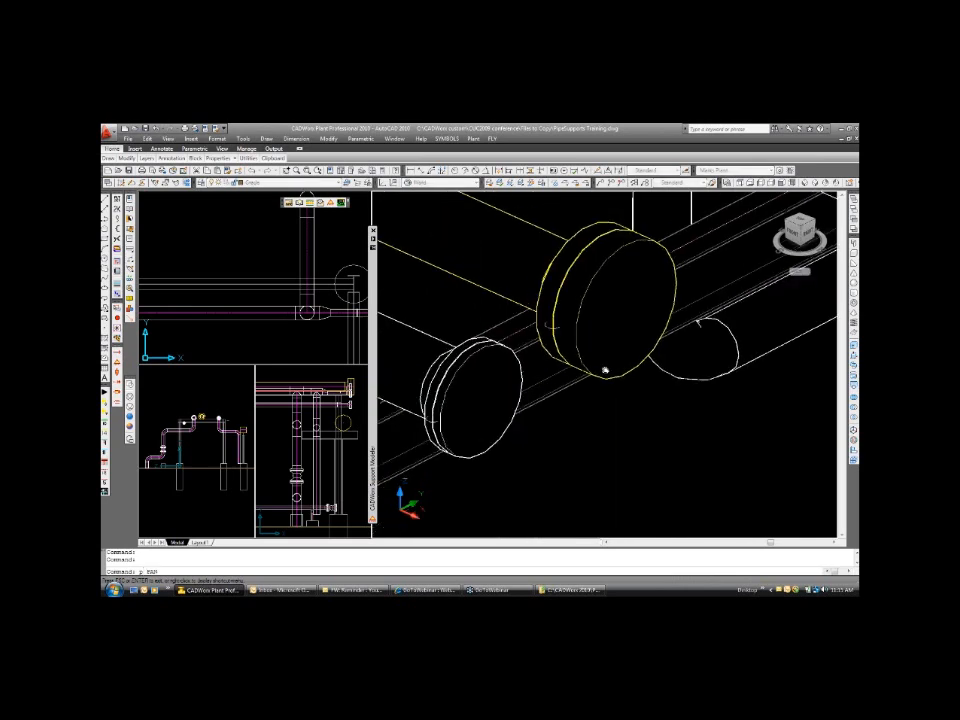
pyautogui.scroll(-2, 602, 376)
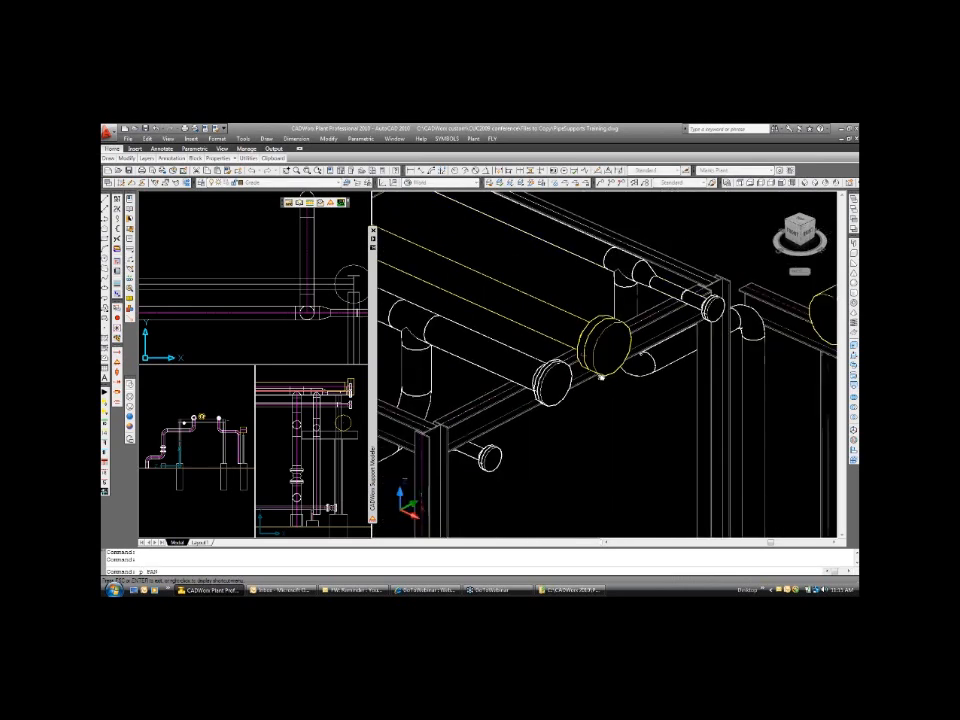
pyautogui.press('Escape')
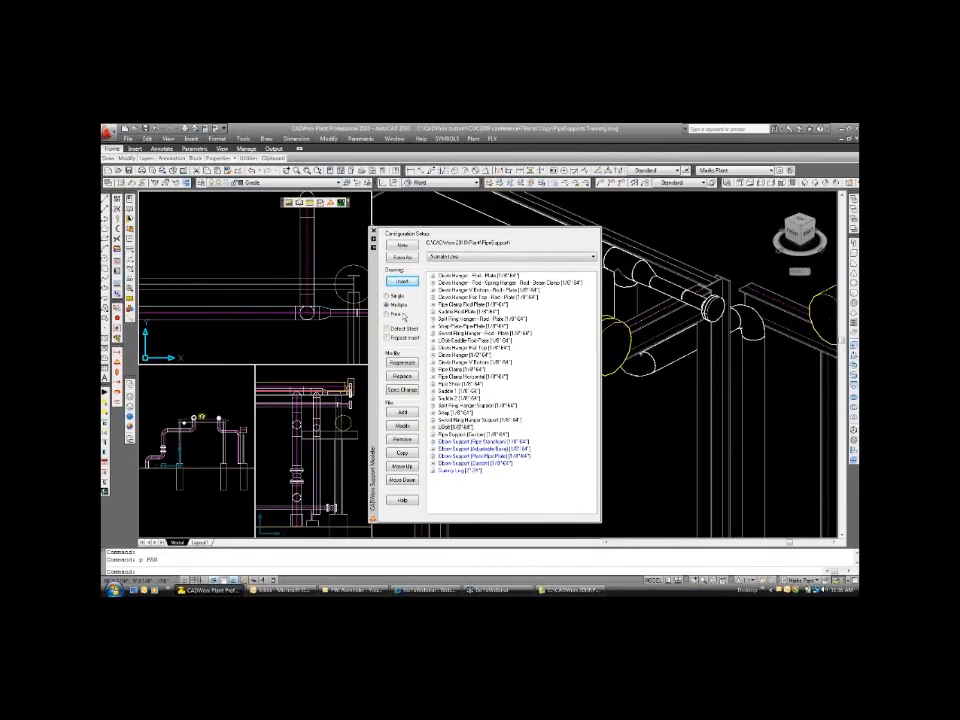
pyautogui.click(390, 329)
pyautogui.click(394, 297)
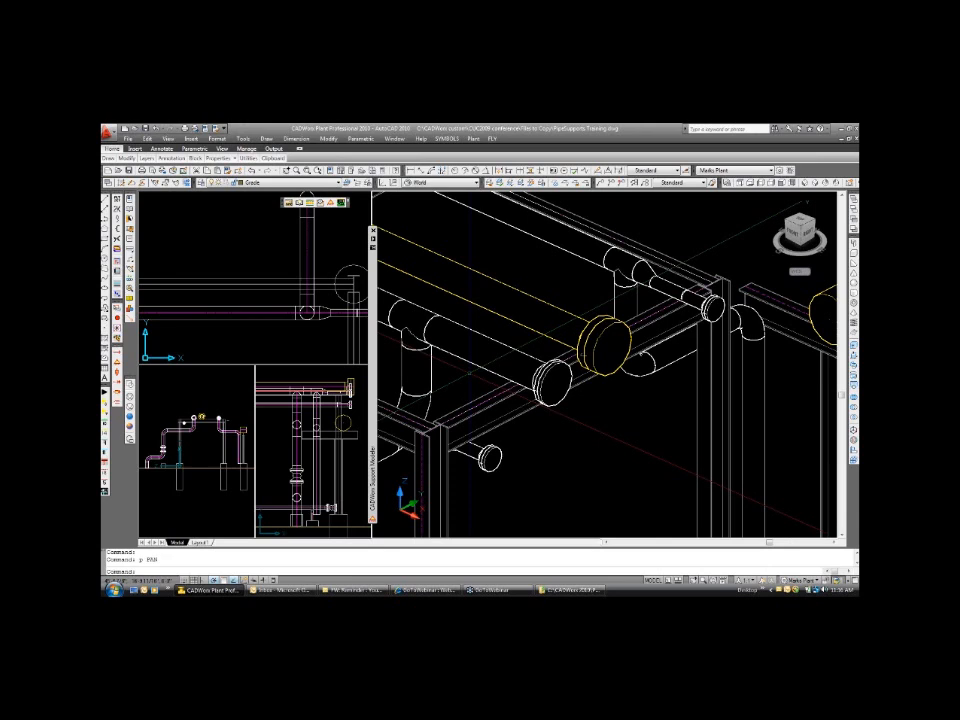
# Insert a UBolt on the 8-inch pipe near its flanged end over the steel beam, using a Nearest snap point and a downward direction.
pyautogui.moveTo(479, 367)
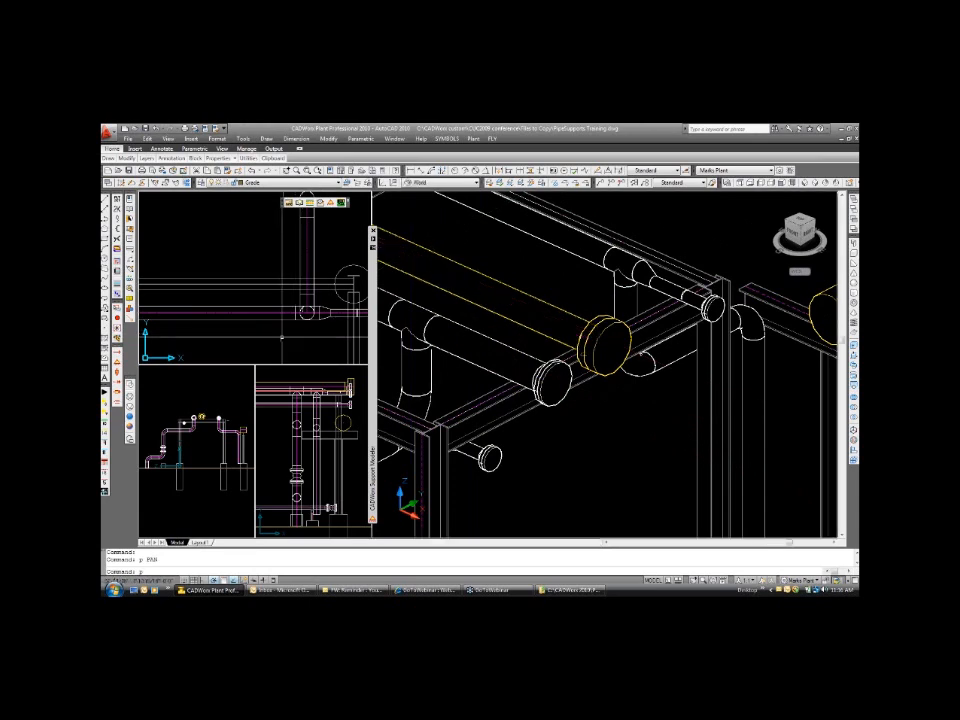
pyautogui.press('Return')
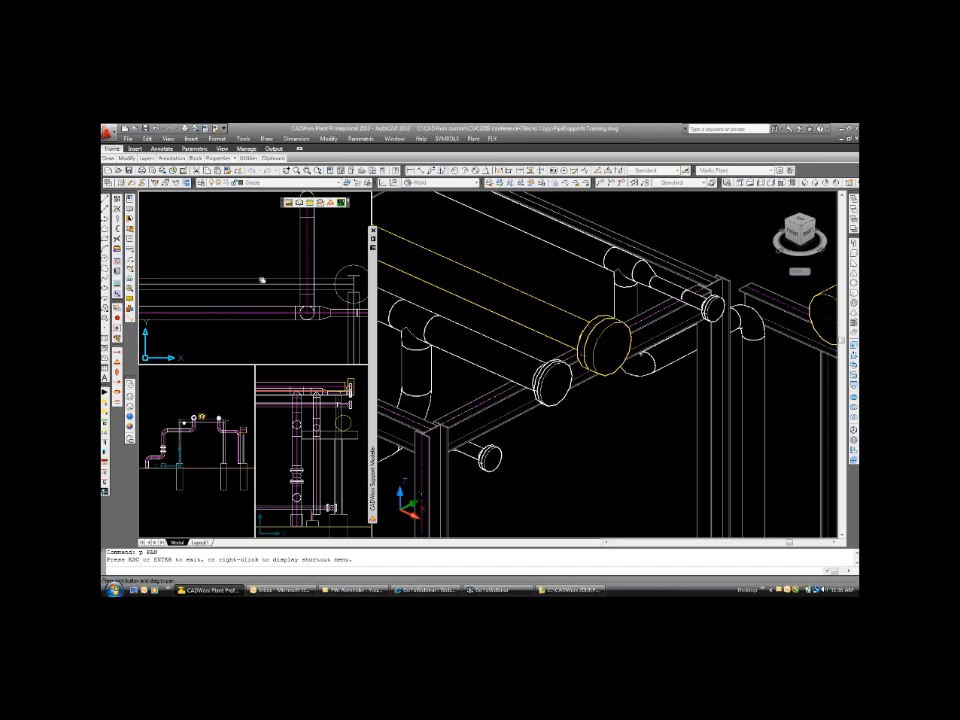
pyautogui.moveTo(261, 280)
pyautogui.mouseDown()
pyautogui.moveTo(246, 315)
pyautogui.moveTo(308, 313)
pyautogui.moveTo(252, 267)
pyautogui.moveTo(274, 299)
pyautogui.mouseUp()
pyautogui.scroll(3, 273, 297)
pyautogui.press('Escape')
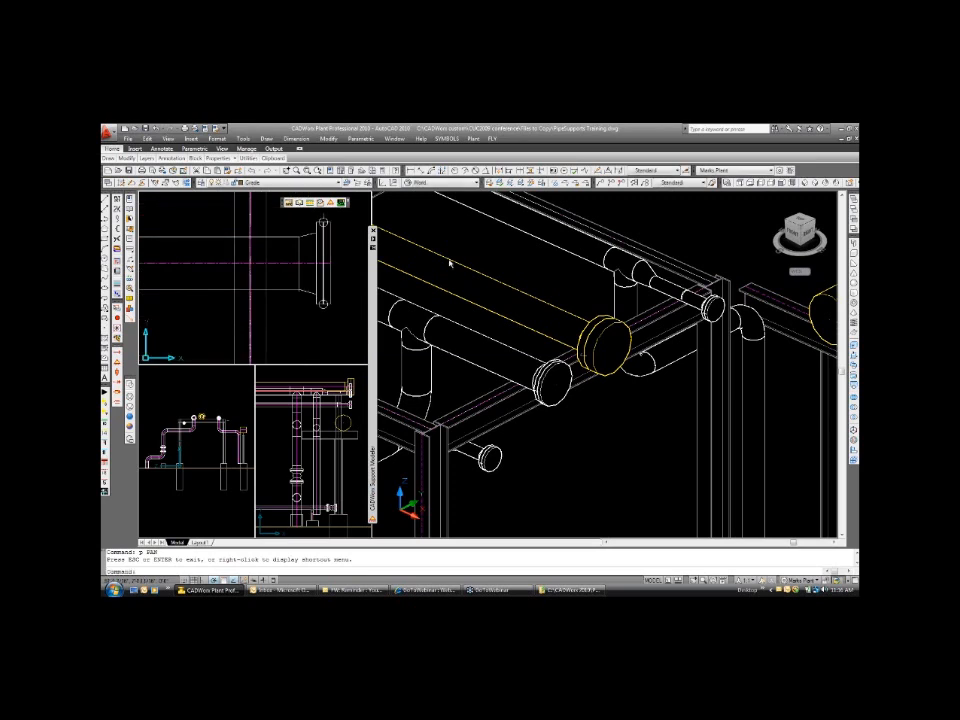
pyautogui.click(521, 356)
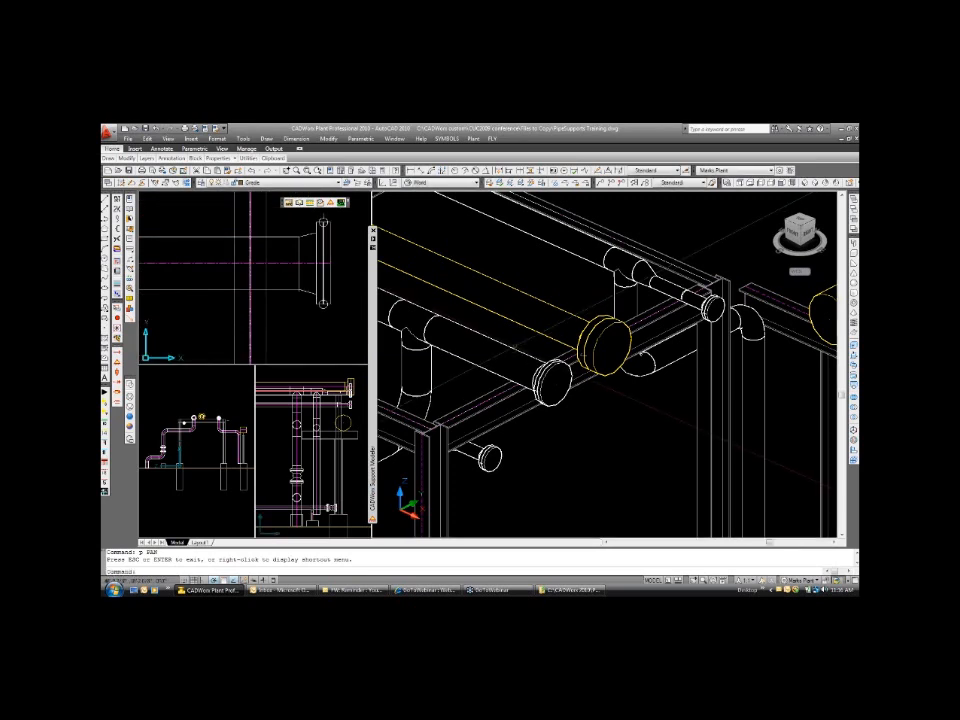
pyautogui.click(214, 238)
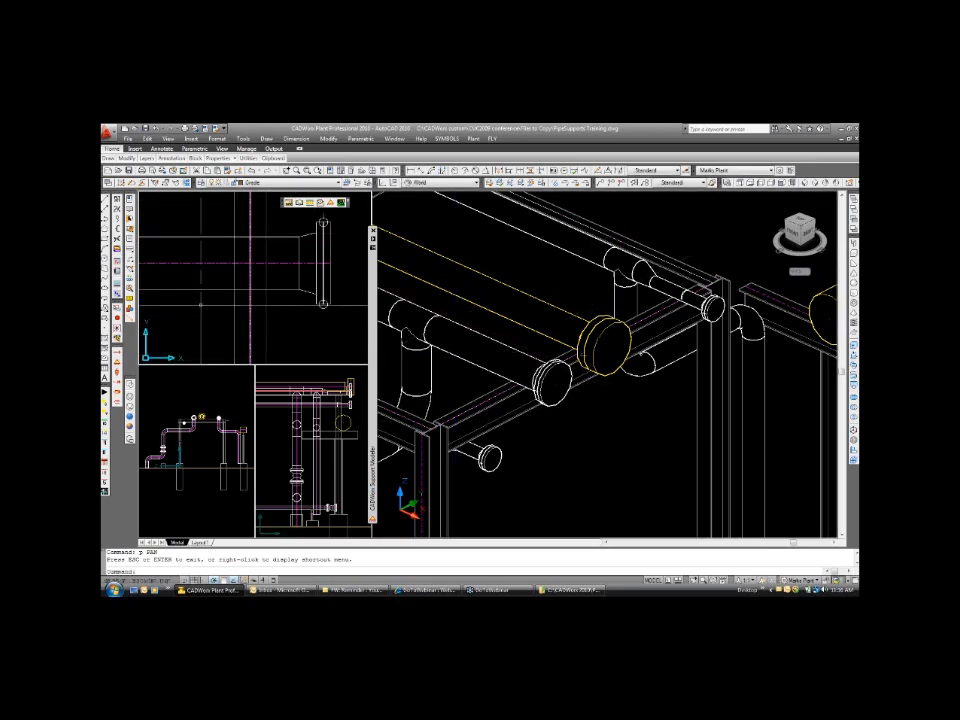
pyautogui.moveTo(370, 359)
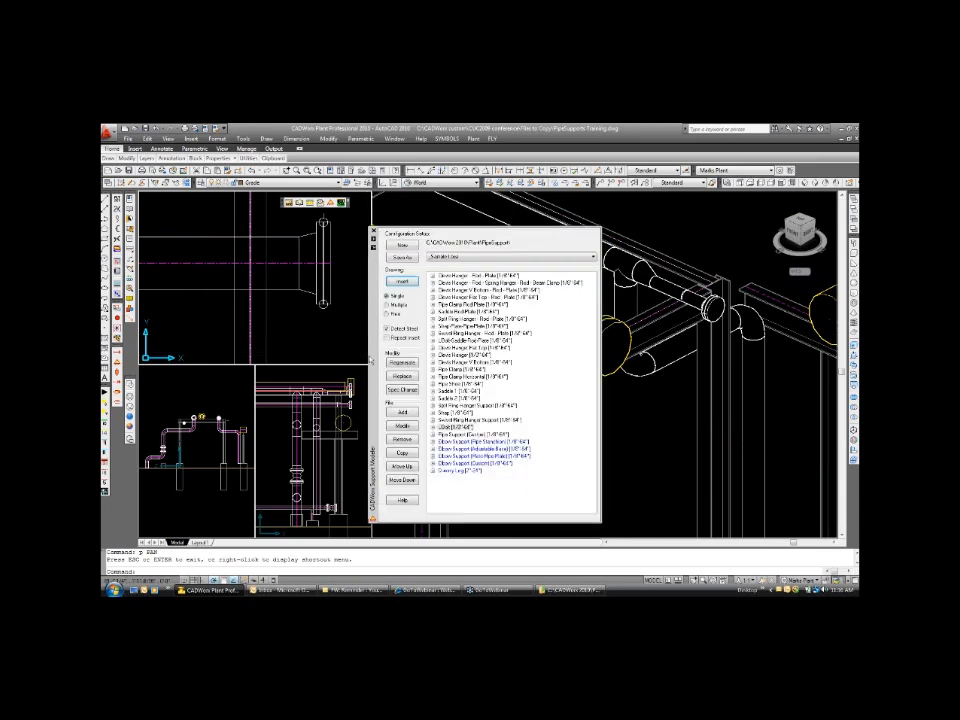
pyautogui.click(448, 427)
pyautogui.click(402, 281)
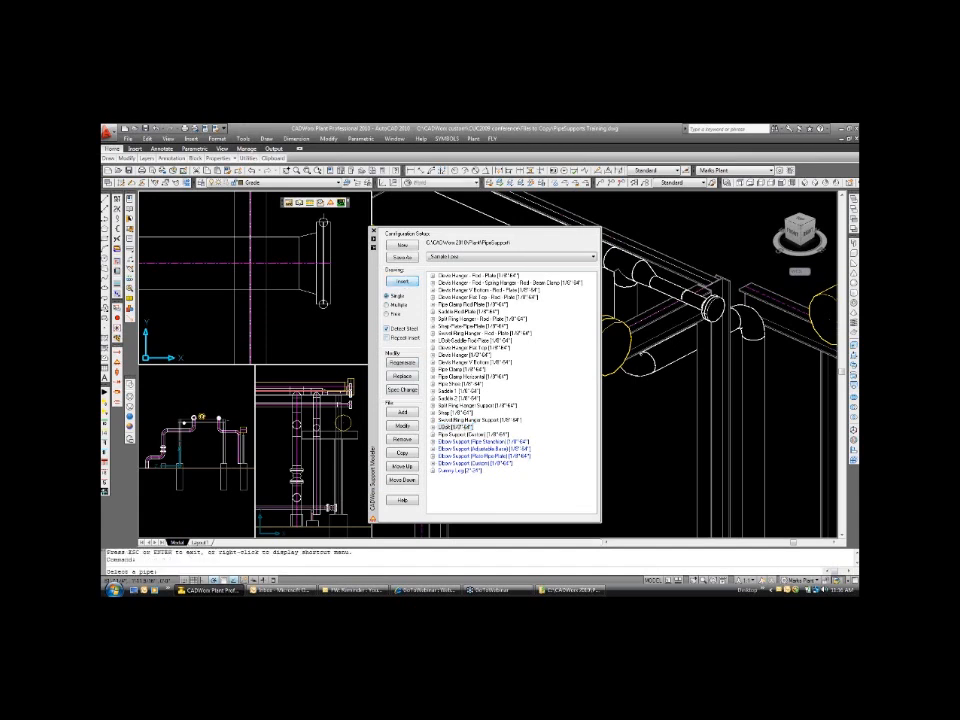
pyautogui.click(212, 263)
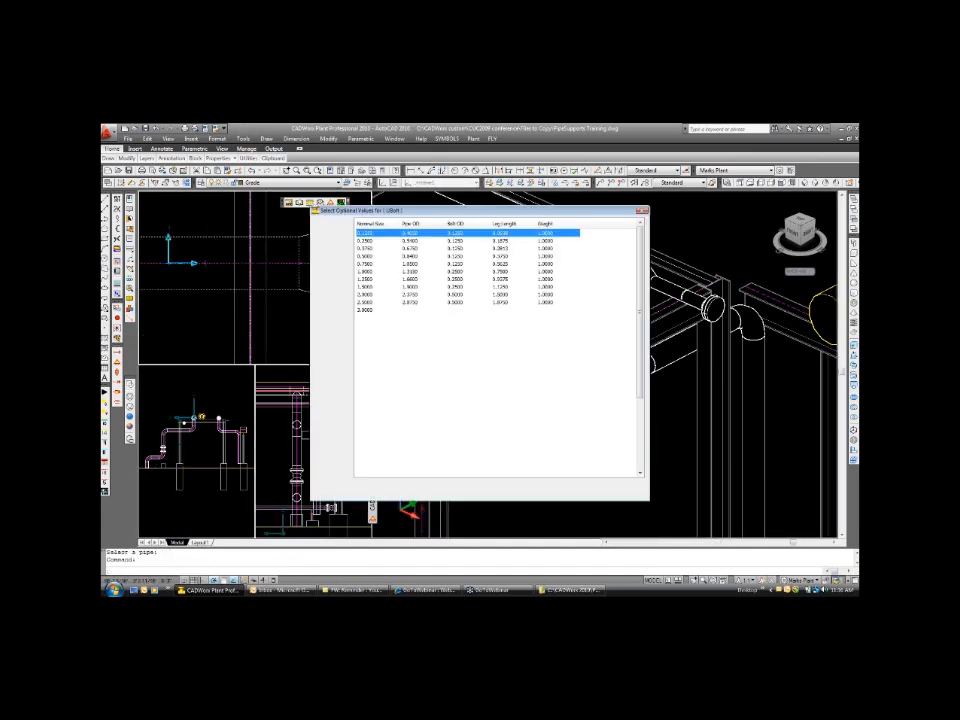
pyautogui.click(401, 490)
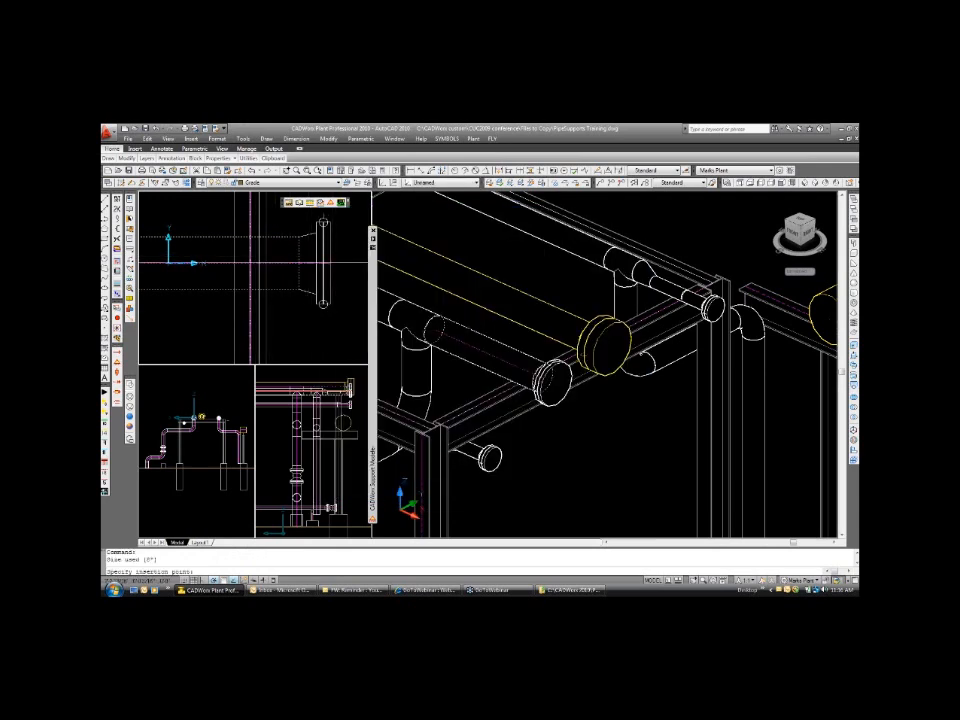
pyautogui.write('nea to')
pyautogui.press('Return')
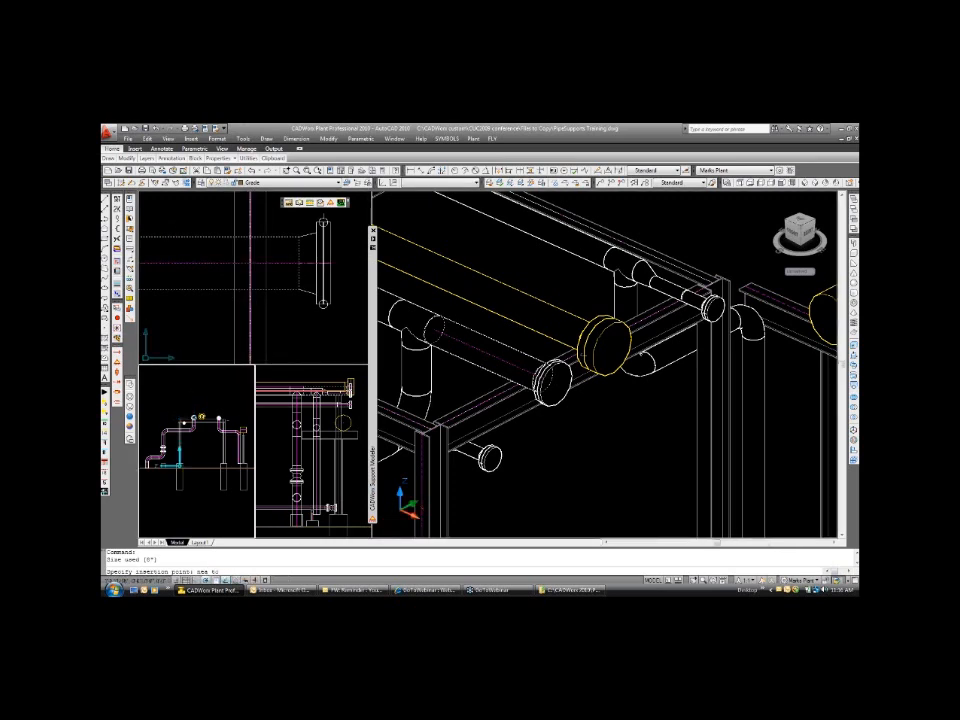
pyautogui.click(250, 263)
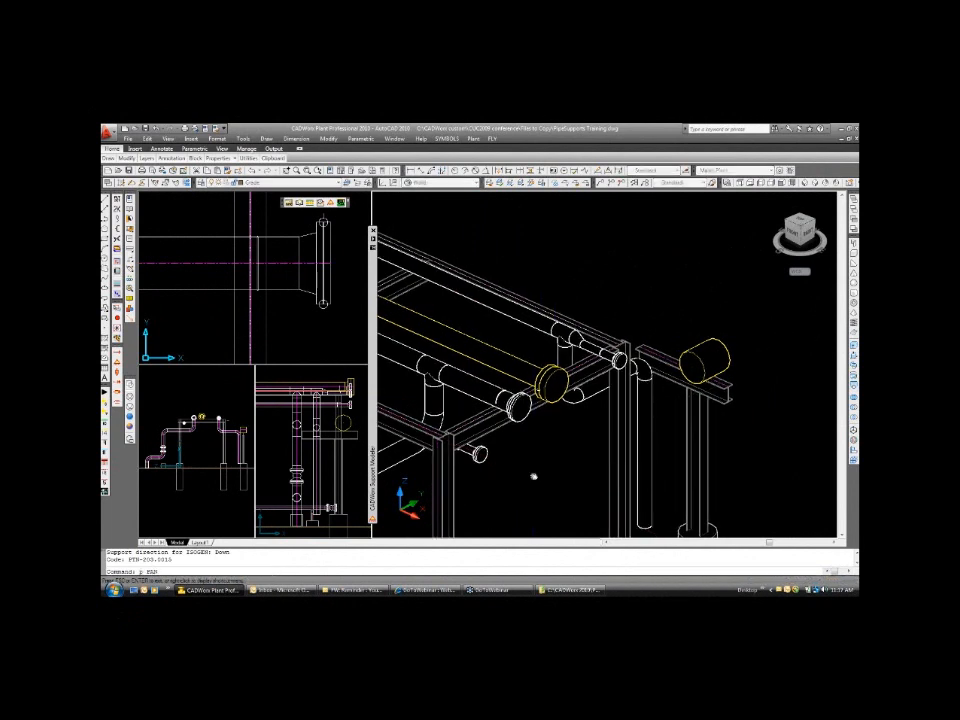
# Expand Elbow Support (Pipe Stanchion) in the CADWorx Conference configuration to examine its pipe and plate components, and turn off Detect Steel.
pyautogui.moveTo(534, 477); pyautogui.dragTo(520, 342)
pyautogui.press('Escape')
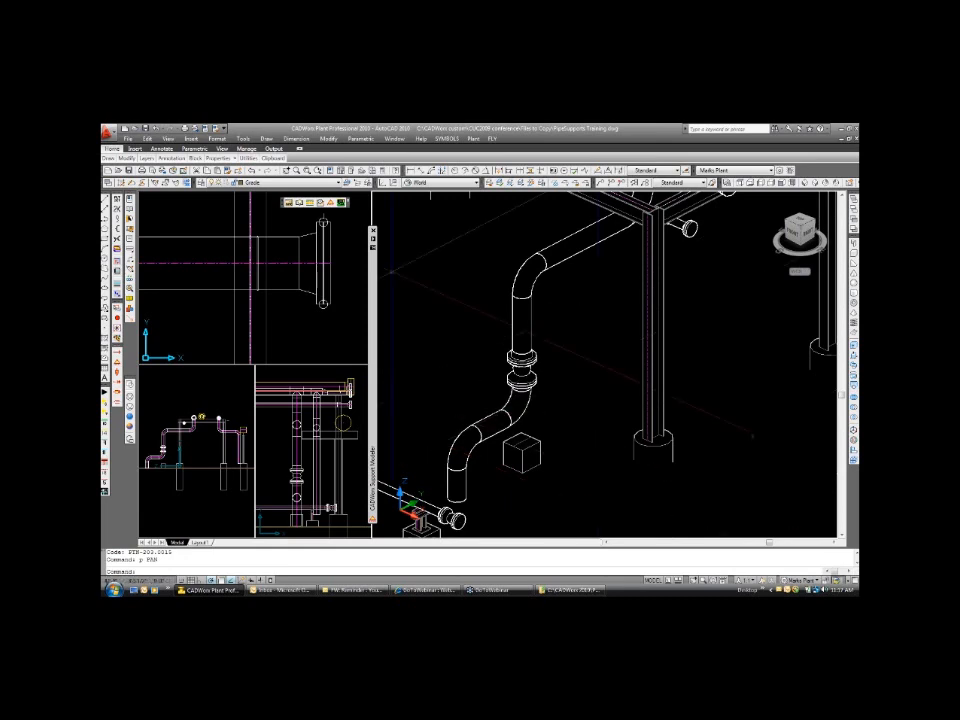
pyautogui.moveTo(374, 285)
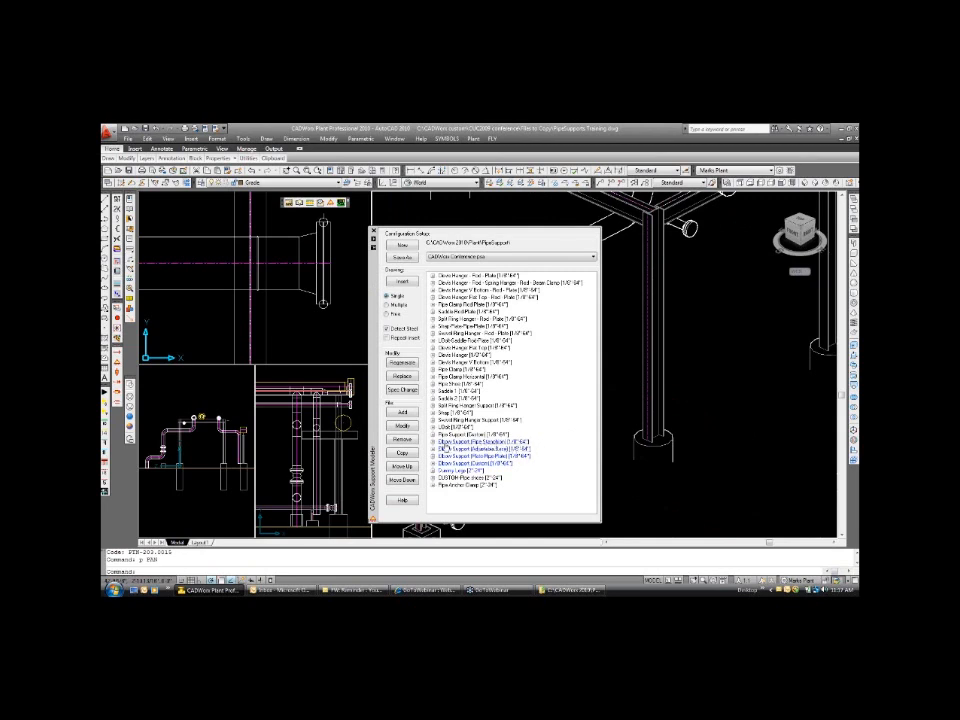
pyautogui.click(433, 441)
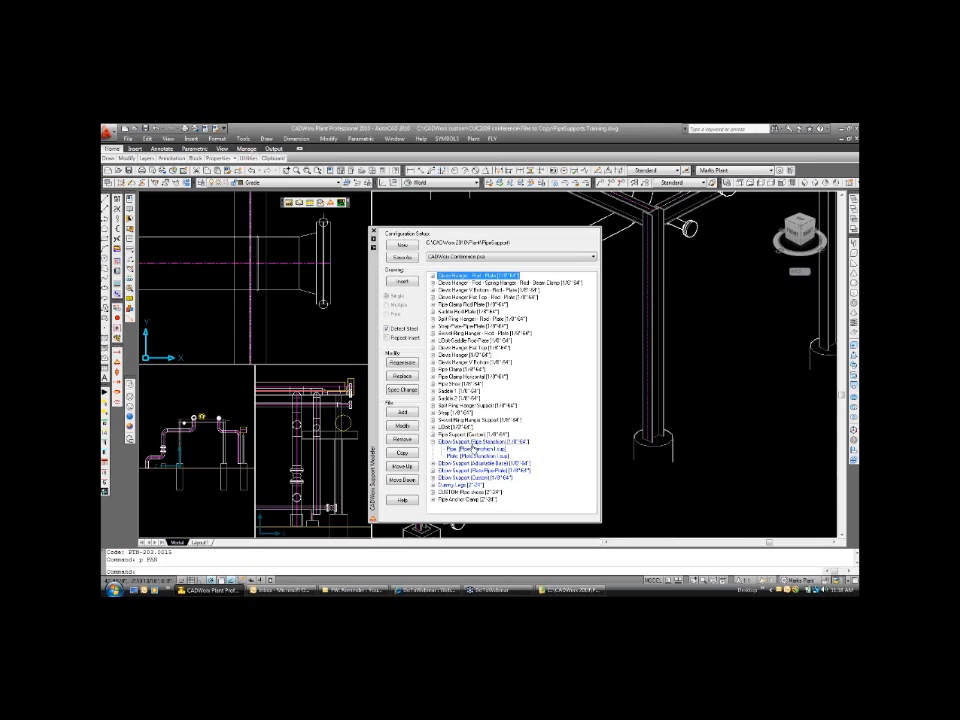
pyautogui.click(474, 443)
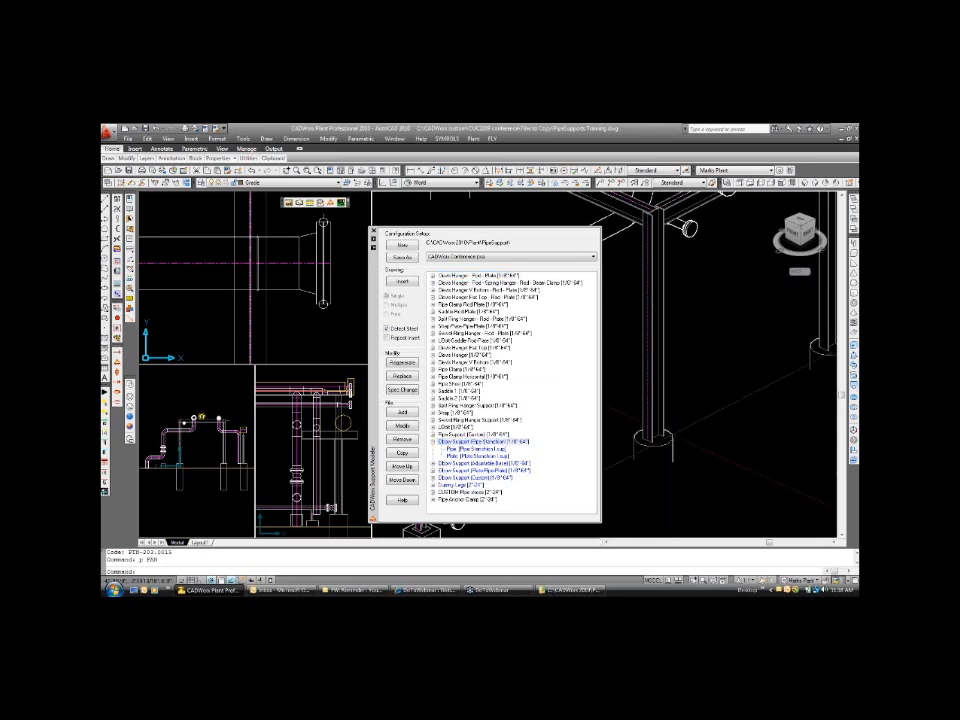
pyautogui.click(494, 444)
pyautogui.click(484, 443)
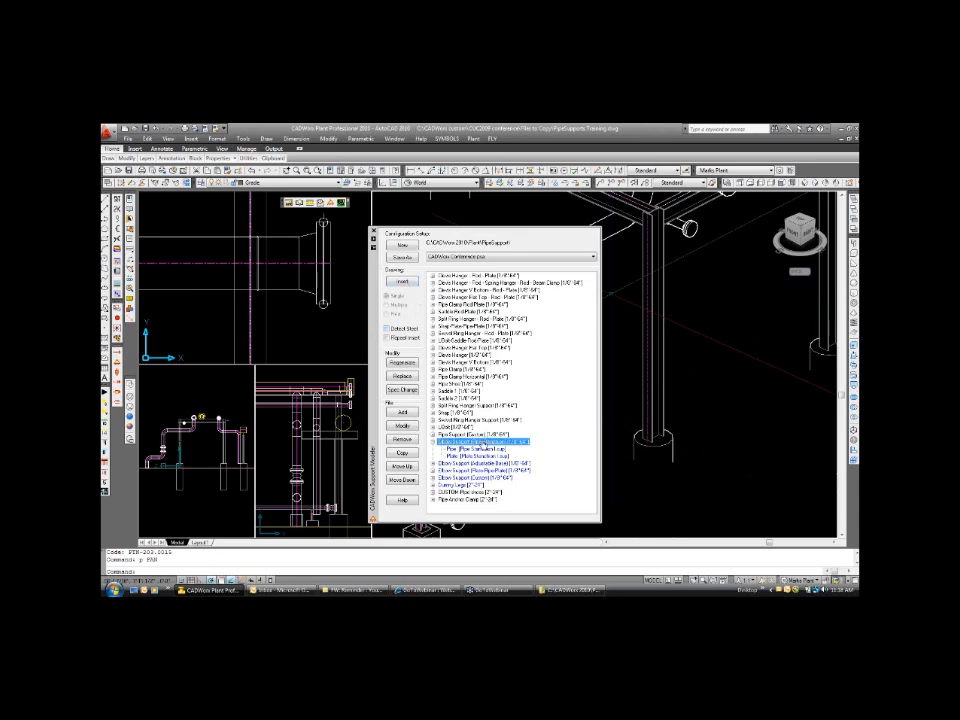
# Switch the Support Modeler from the CADWorx Conference configuration to the sample configuration and move its palette clear of the elbow.
pyautogui.click(405, 283)
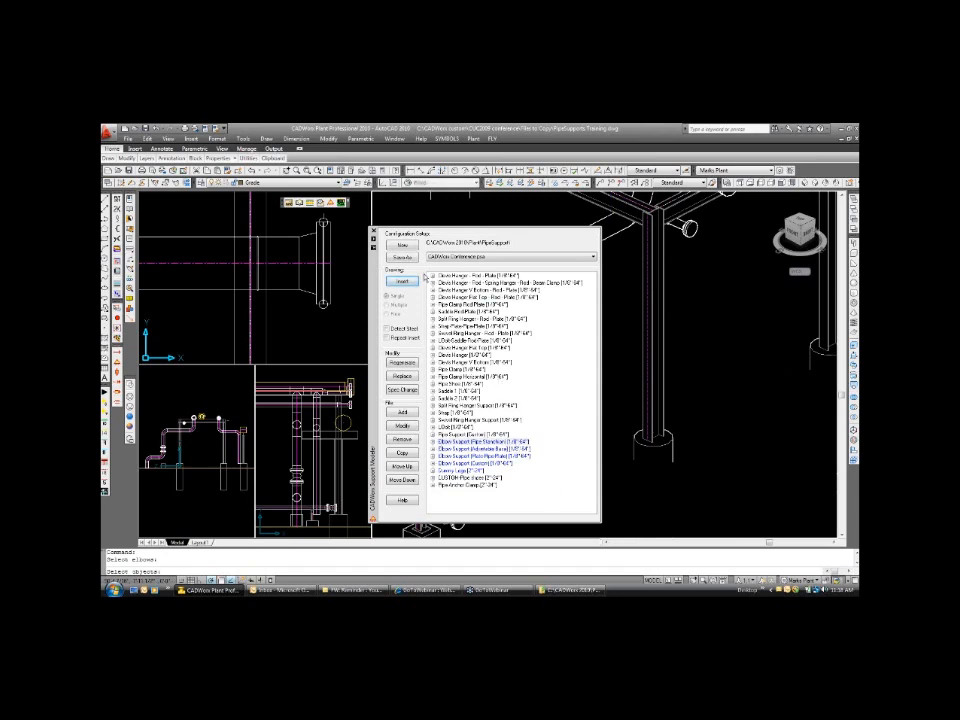
pyautogui.click(756, 384)
pyautogui.click(458, 257)
pyautogui.click(445, 265)
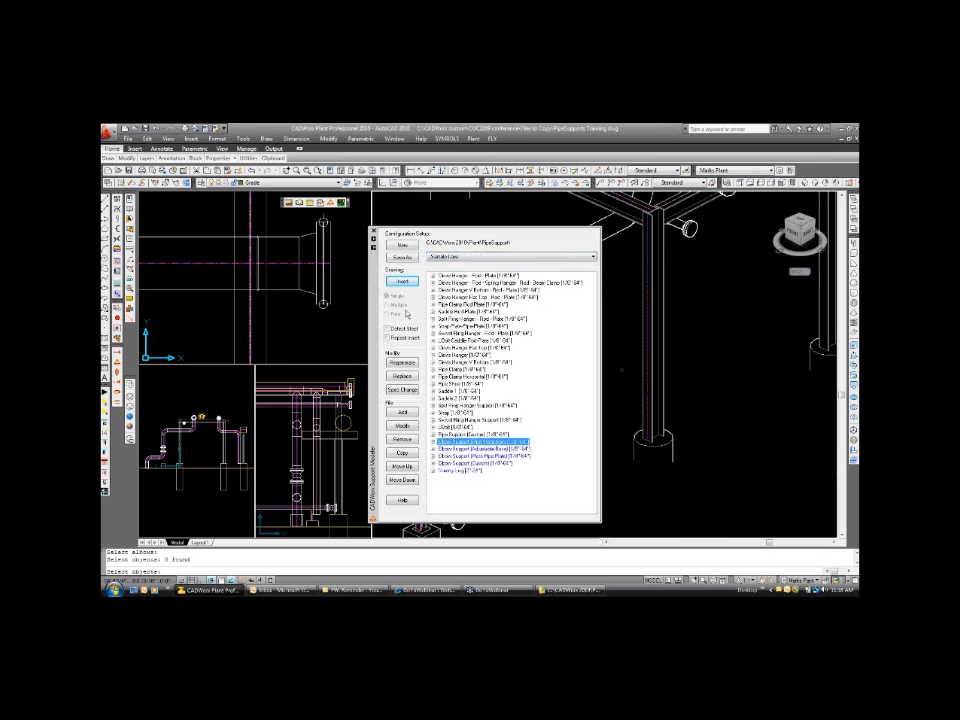
pyautogui.click(401, 283)
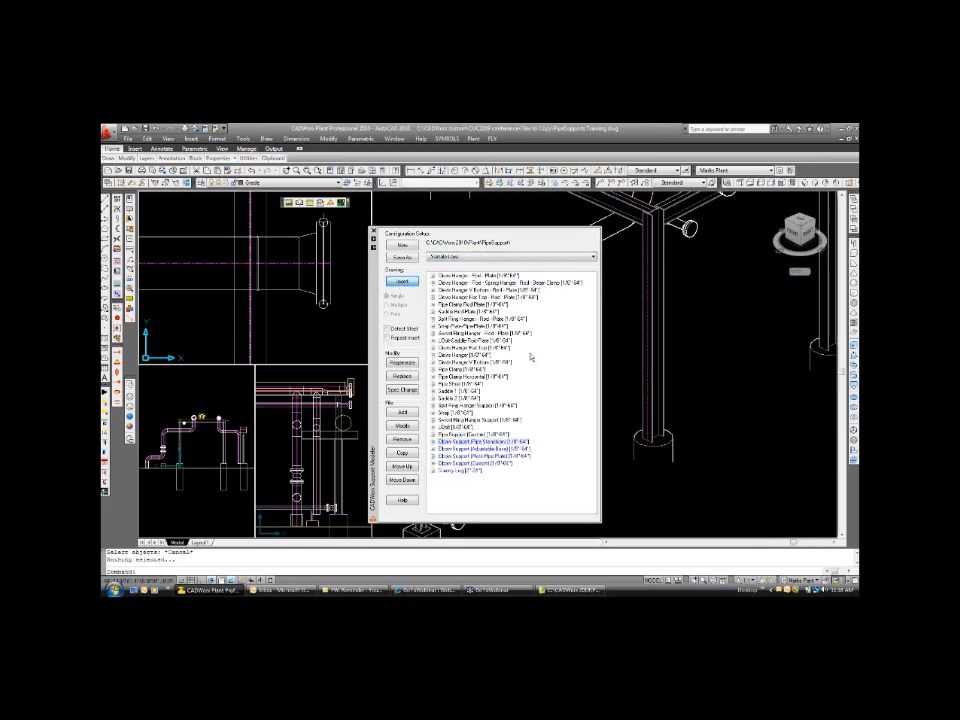
pyautogui.moveTo(376, 281); pyautogui.dragTo(213, 262)
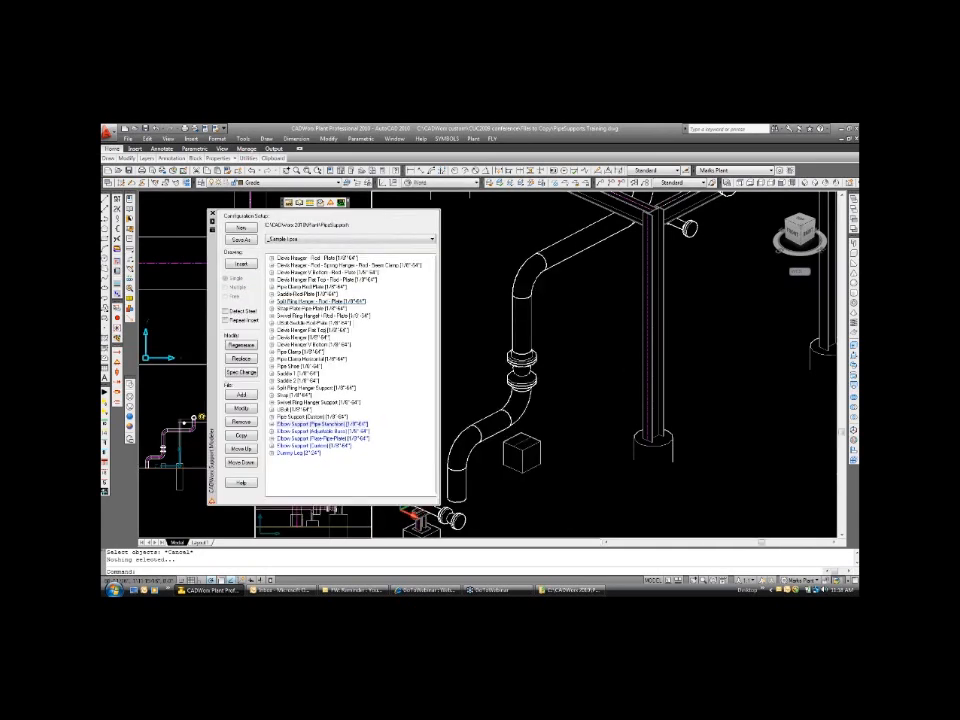
# Insert the Elbow Support (Pipe Stanchion) under the 8-inch elbow, ending at the midpoint on top of the concrete block.
pyautogui.click(526, 409)
pyautogui.scroll(-3, 533, 417)
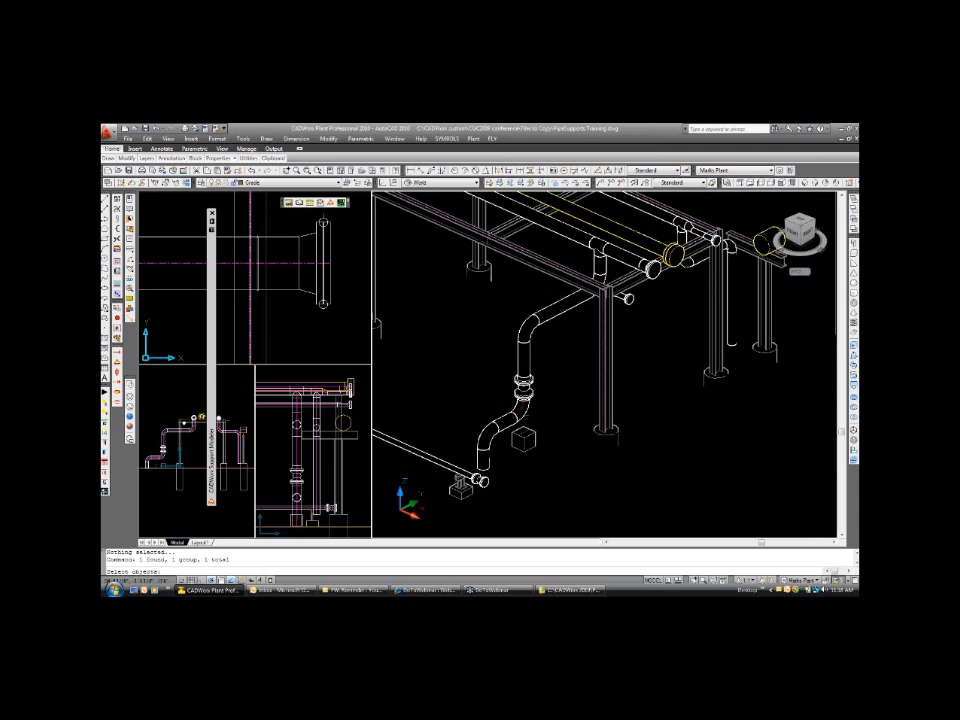
pyautogui.scroll(5, 526, 413)
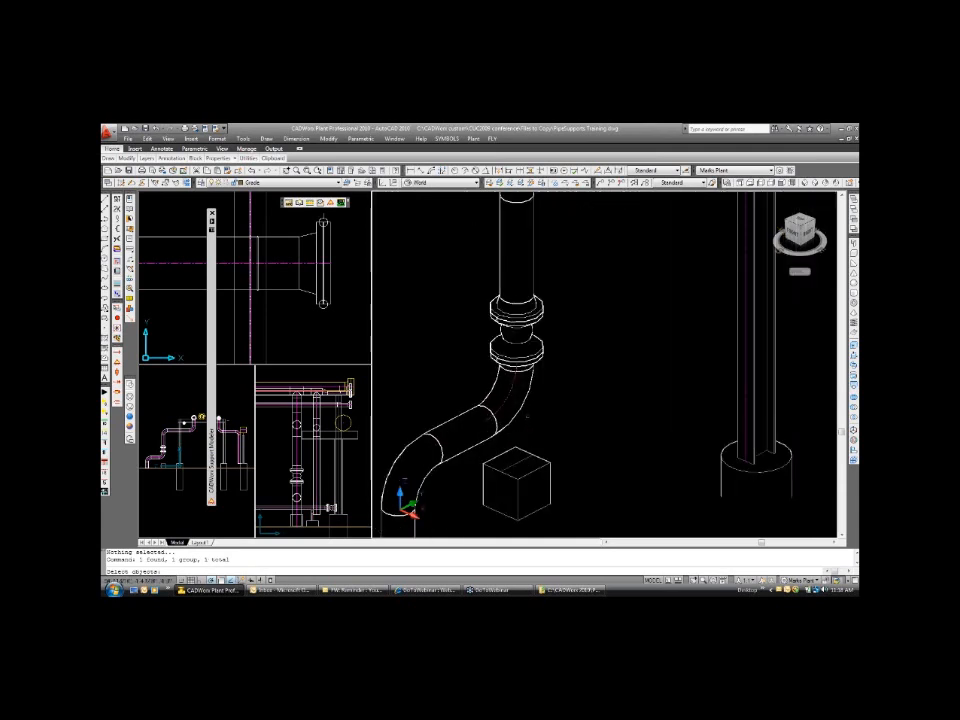
pyautogui.press('Return')
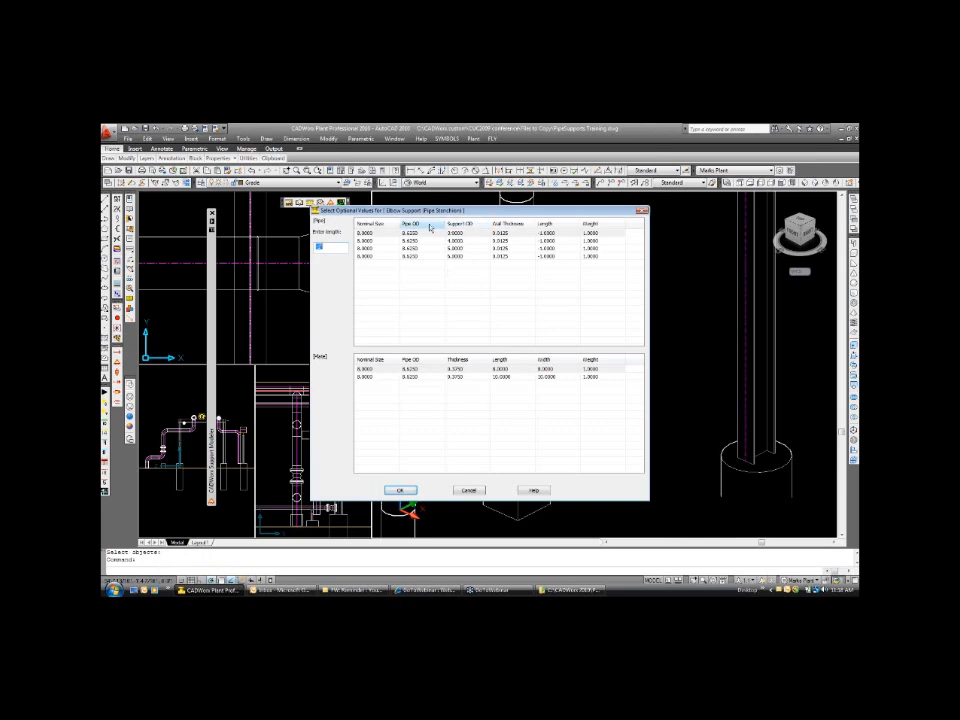
pyautogui.click(401, 491)
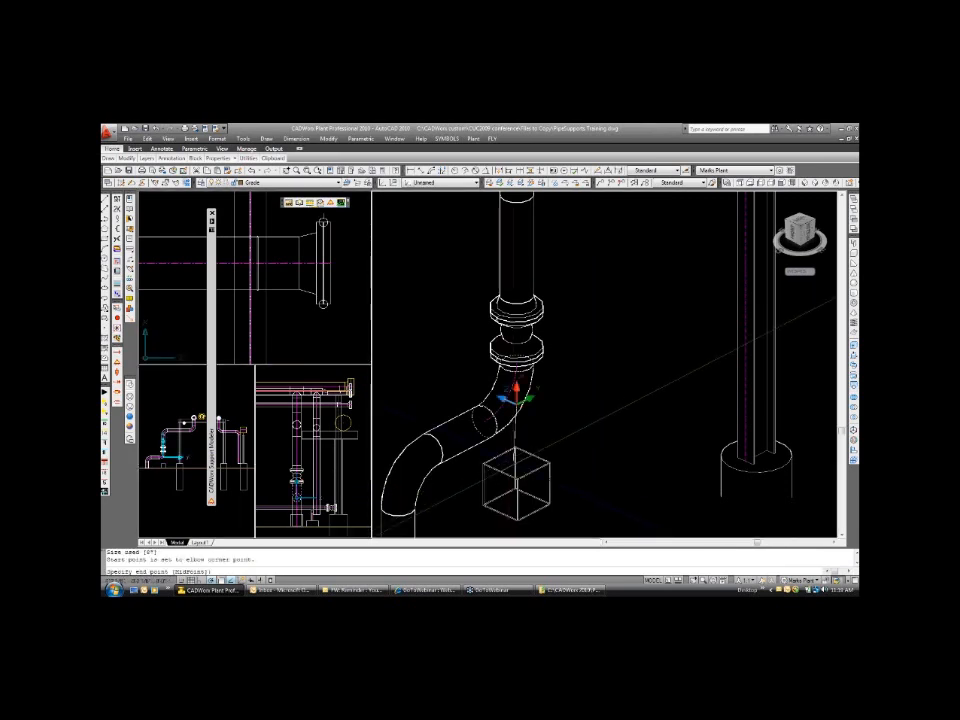
pyautogui.write('mid')
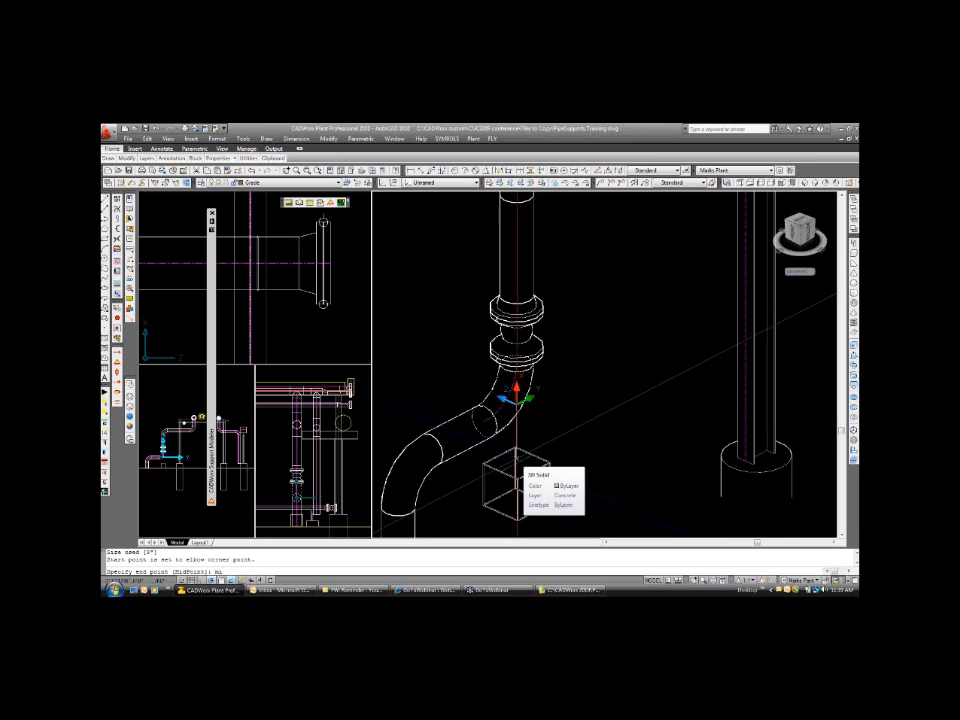
pyautogui.press('Return')
pyautogui.click(518, 462)
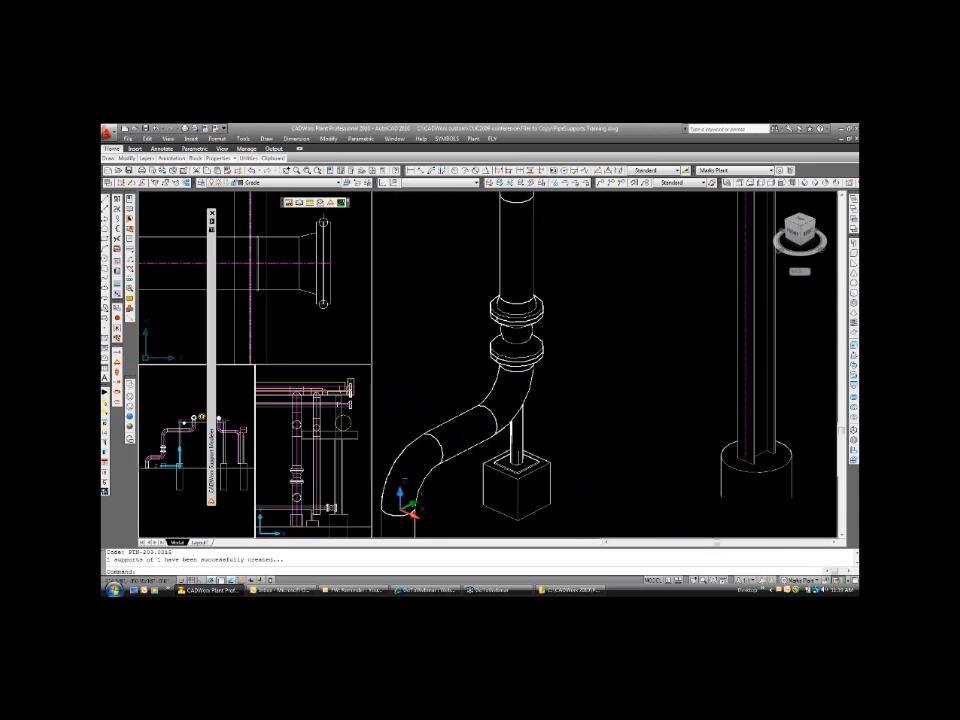
# Examine the stanchion under the elbow in the elevation view and move the Support Modeler palette clear of that view.
pyautogui.click(572, 446)
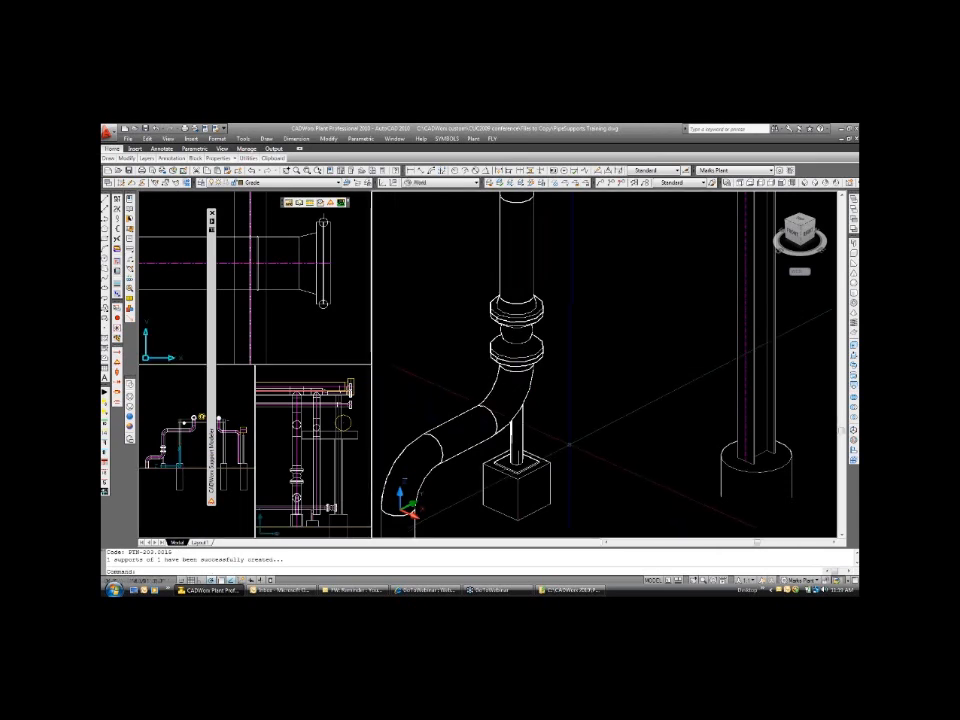
pyautogui.click(158, 485)
pyautogui.scroll(5, 158, 480)
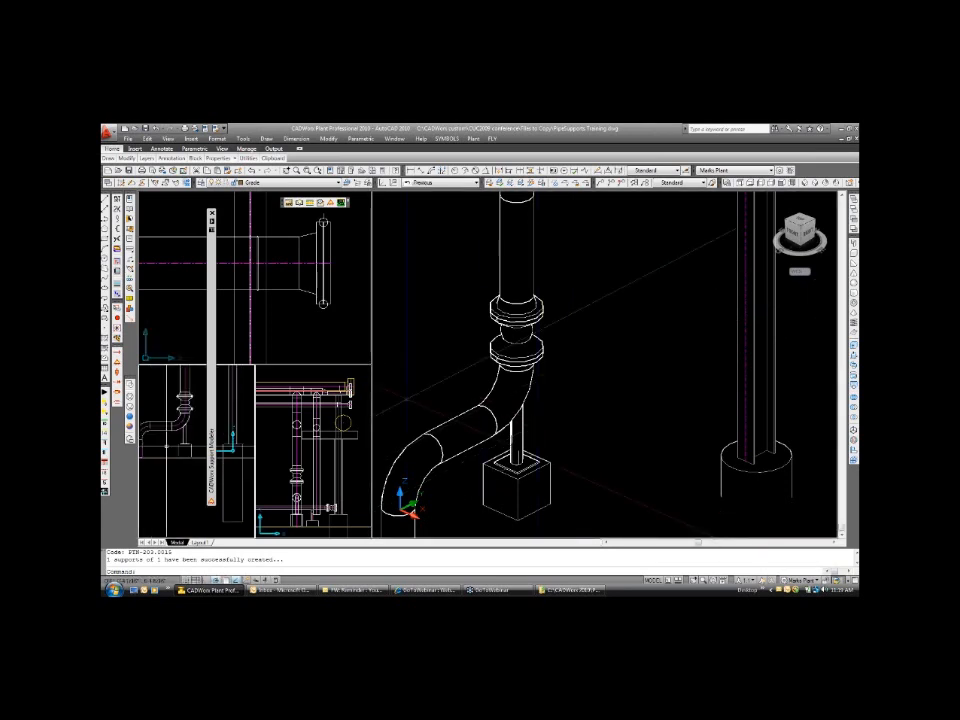
pyautogui.scroll(3, 165, 453)
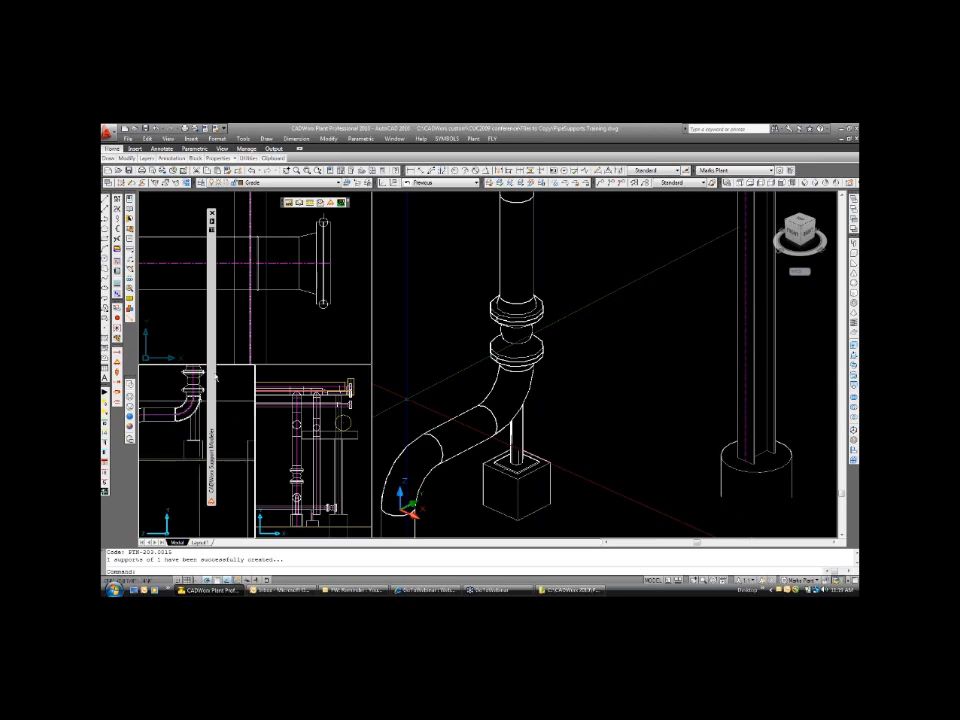
pyautogui.moveTo(213, 378)
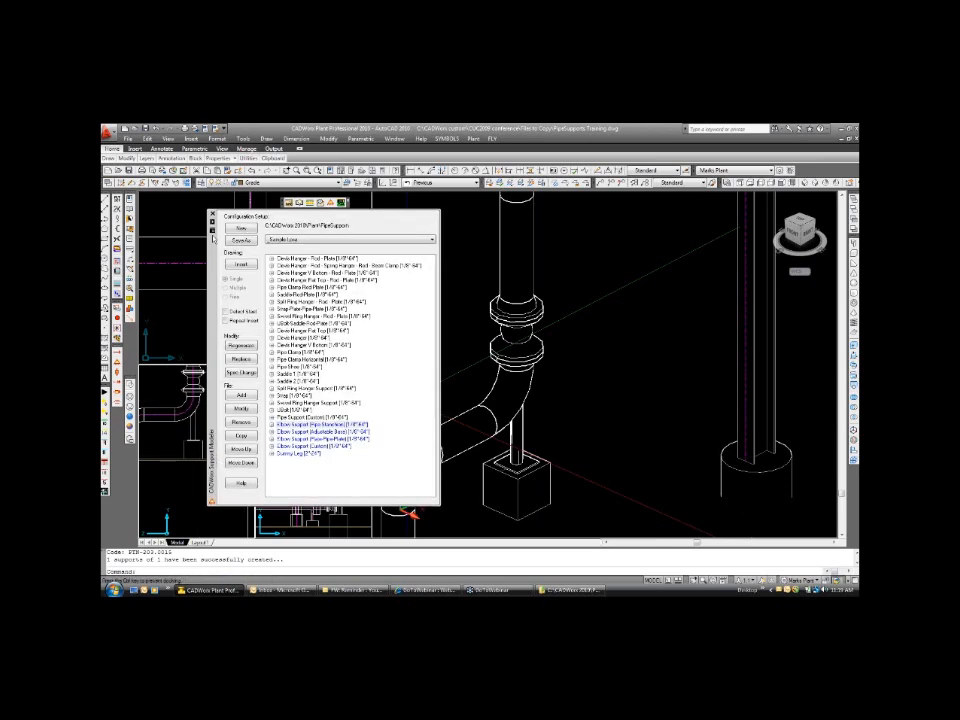
pyautogui.click(624, 396)
# Open the elbow stanchion's component data and check the line number assigned to it.
pyautogui.scroll(-5, 621, 390)
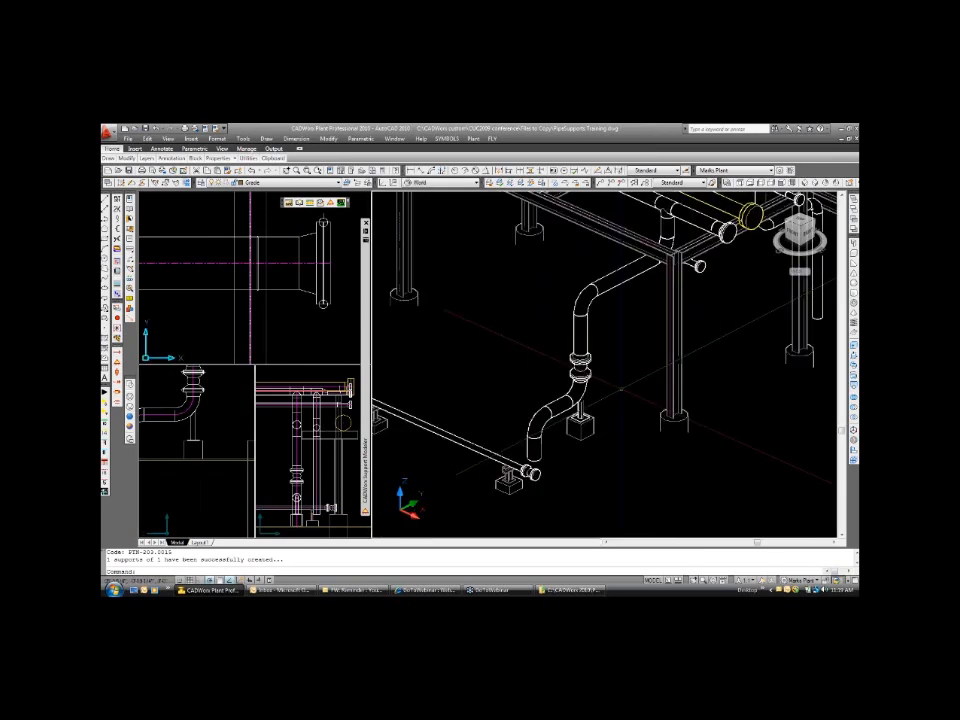
pyautogui.scroll(-2, 621, 390)
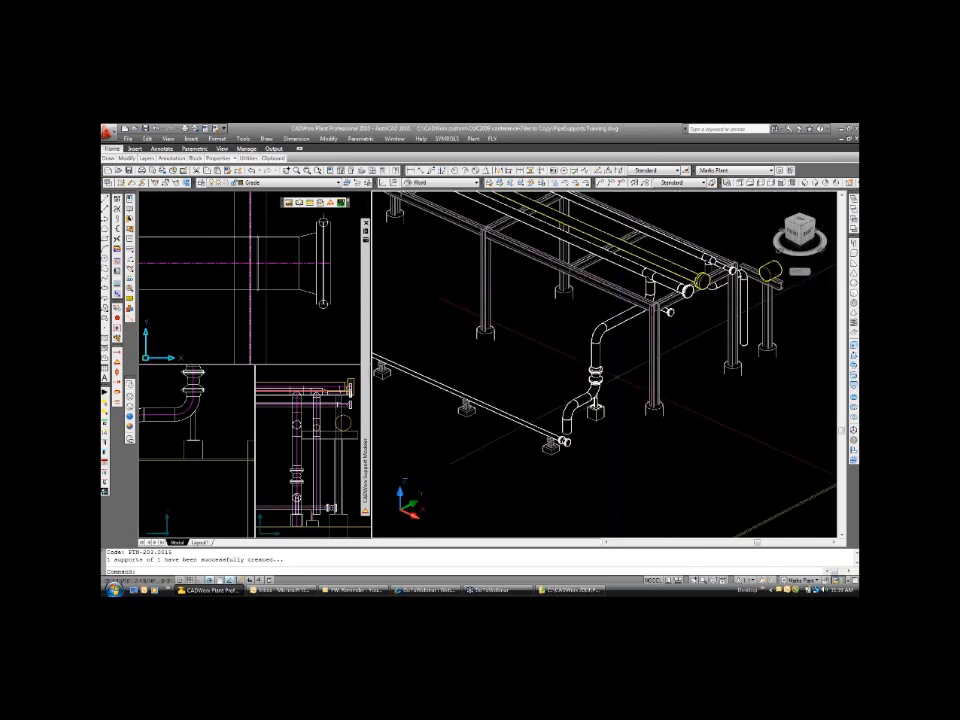
pyautogui.scroll(4, 606, 388)
pyautogui.scroll(2, 600, 395)
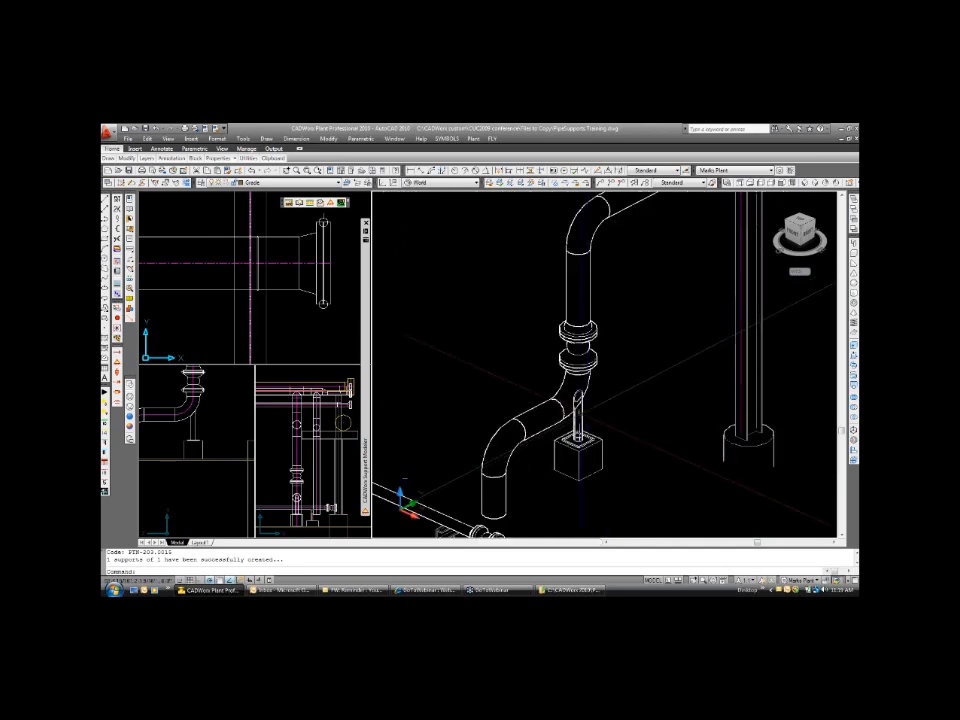
pyautogui.doubleClick(577, 415)
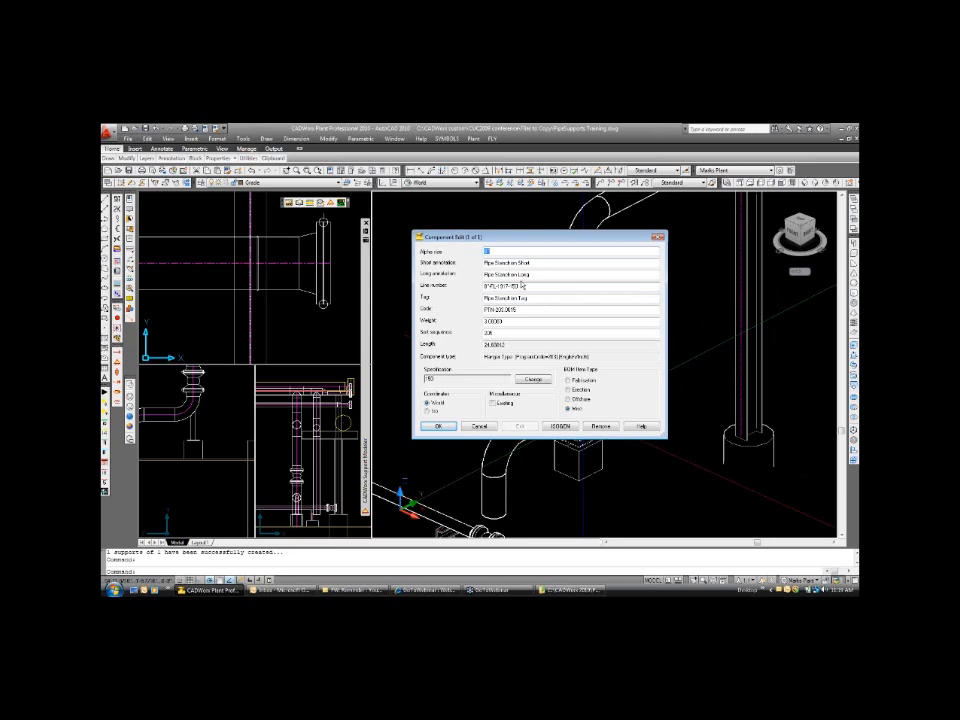
pyautogui.press('Tab')
pyautogui.press('Tab')
pyautogui.press('Tab')
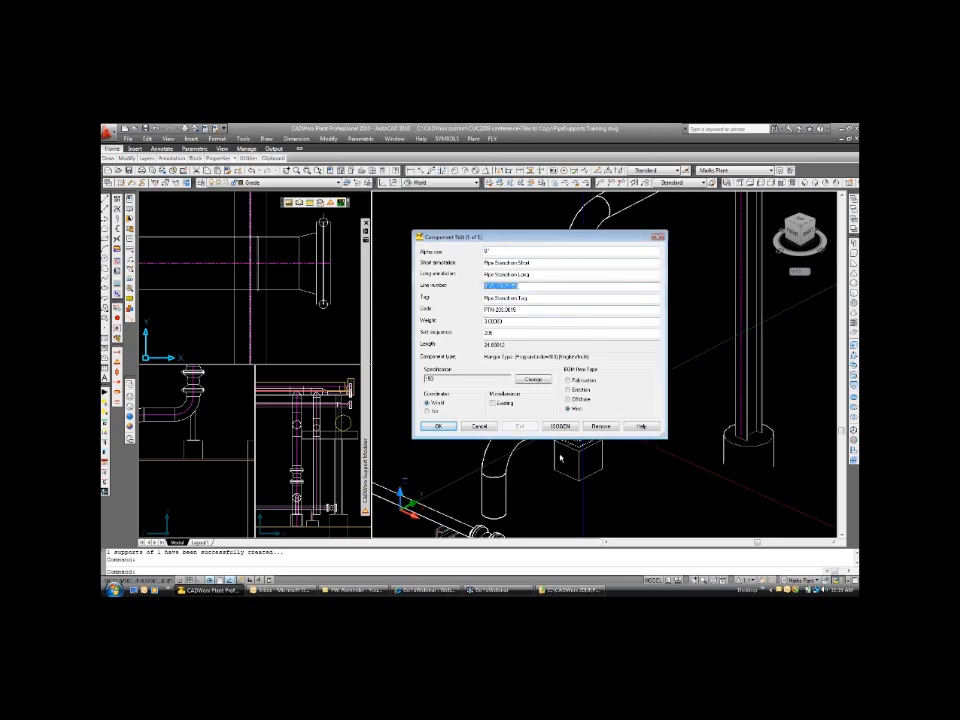
pyautogui.click(439, 427)
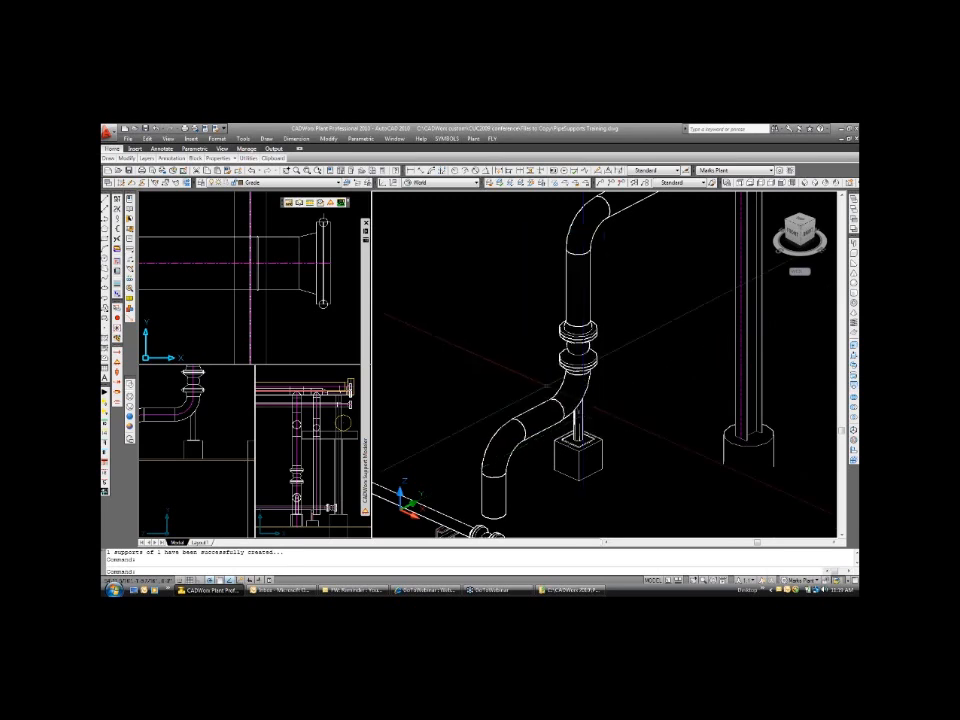
pyautogui.moveTo(578, 381)
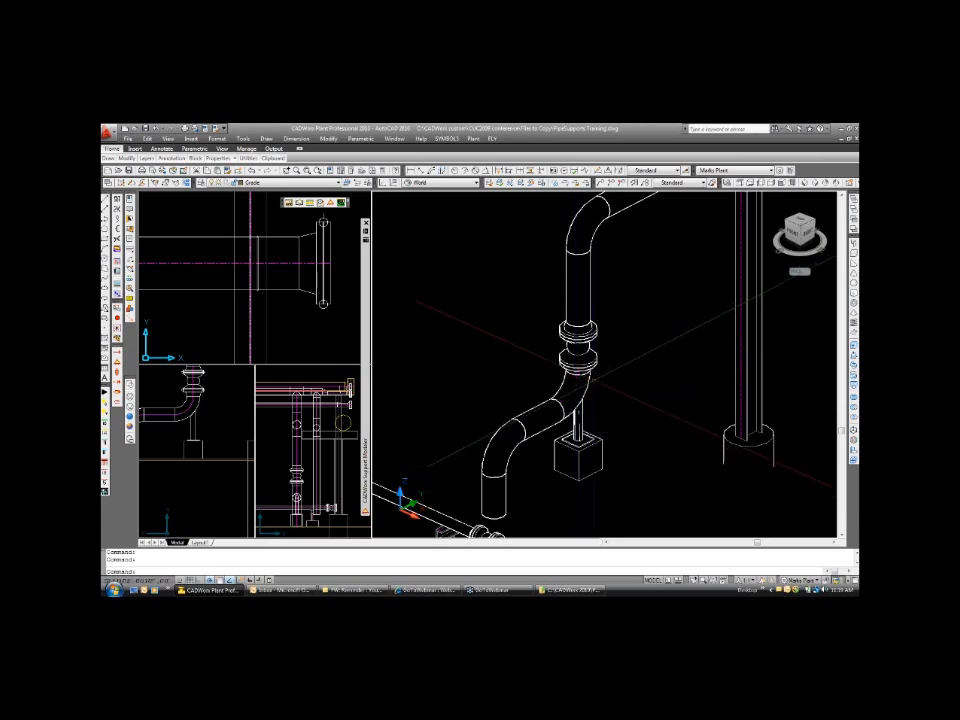
# Expand Dummy Leg [2"-24"] in the sample configuration to examine its pipe component, with the elbow beside the steel beam in view.
pyautogui.scroll(-2, 596, 378)
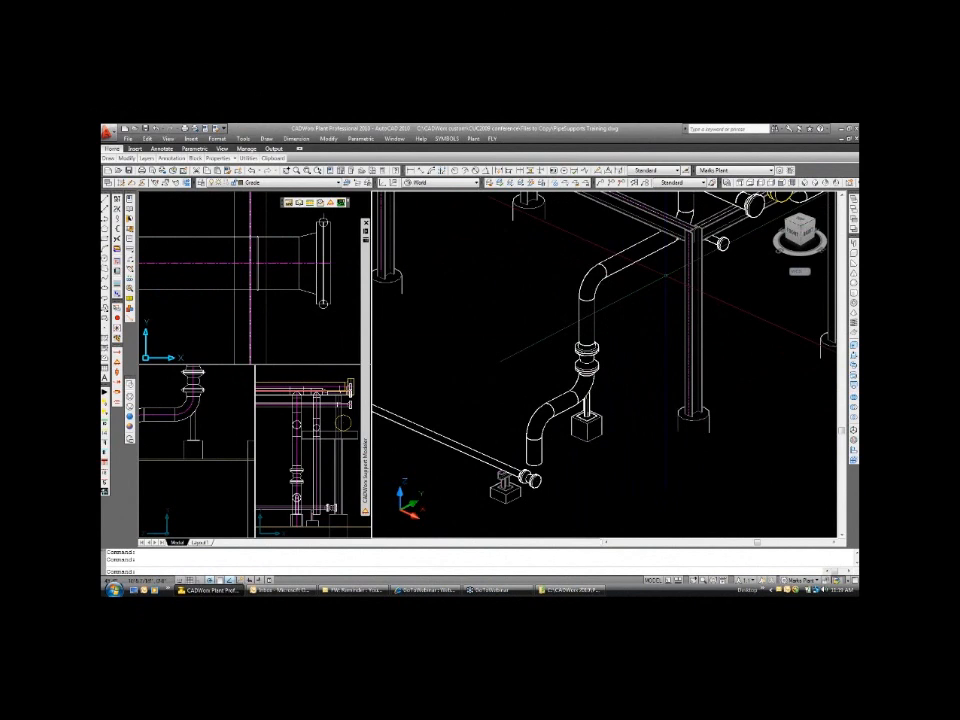
pyautogui.write('p')
pyautogui.press('Return')
pyautogui.moveTo(785, 201); pyautogui.dragTo(519, 389)
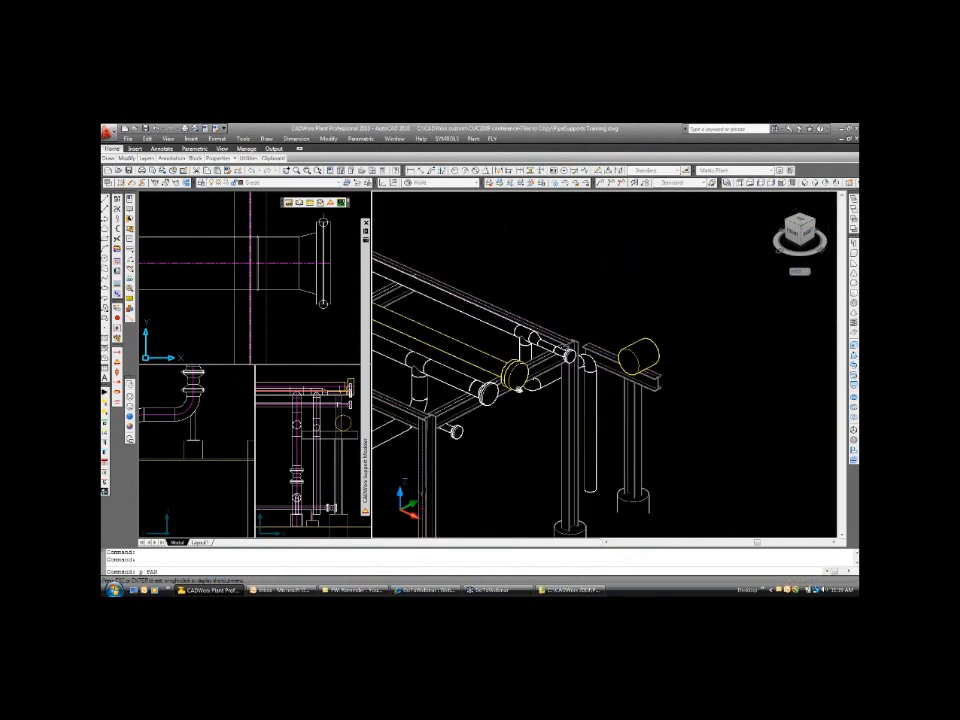
pyautogui.scroll(4, 581, 350)
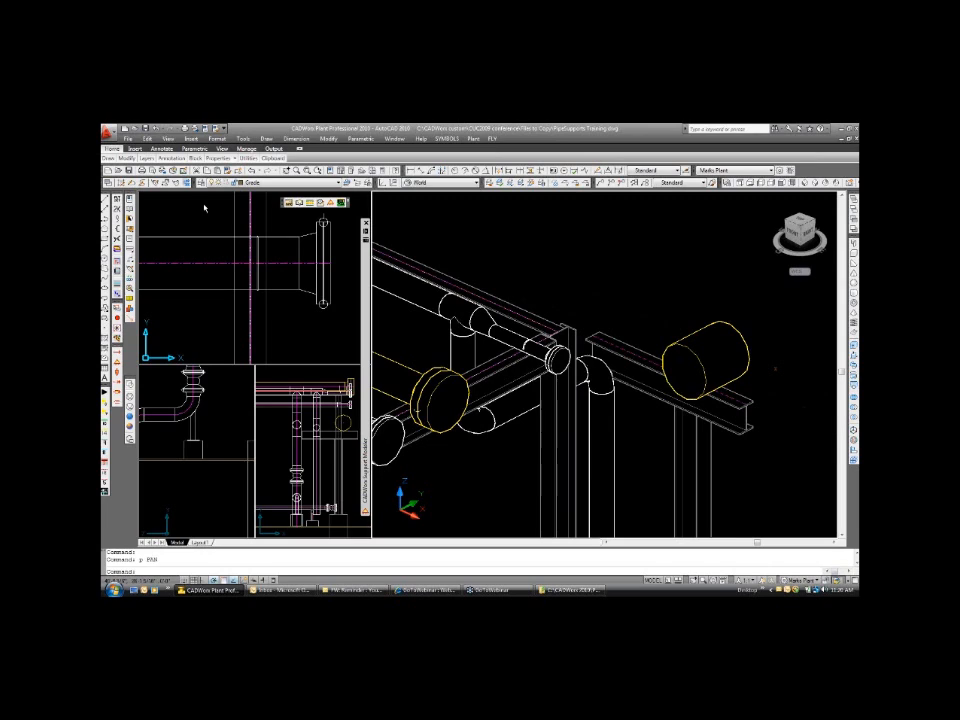
pyautogui.moveTo(229, 219)
pyautogui.mouseDown()
pyautogui.moveTo(268, 368)
pyautogui.moveTo(286, 358)
pyautogui.mouseUp()
pyautogui.scroll(-8, 230, 225)
pyautogui.press('Escape')
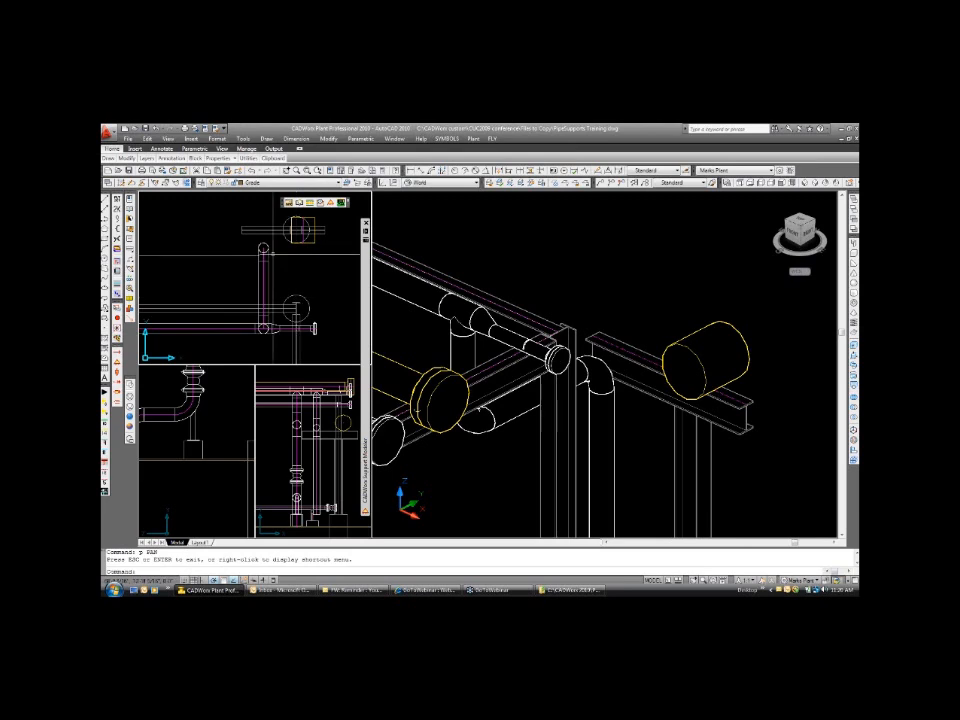
pyautogui.moveTo(369, 298)
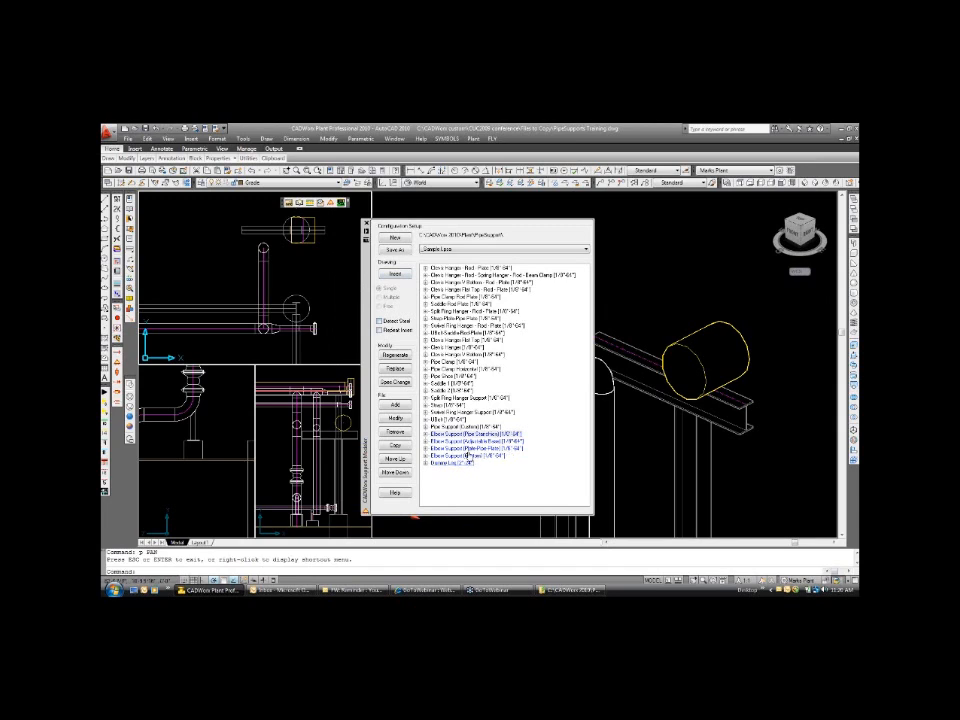
pyautogui.click(467, 461)
pyautogui.doubleClick(445, 463)
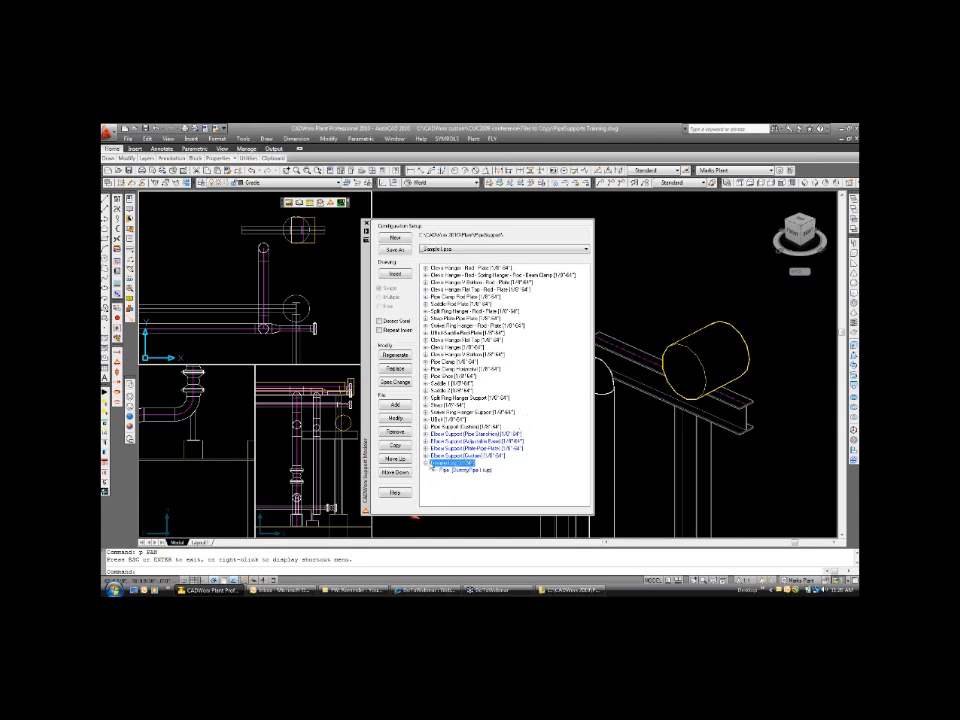
# Insert the sample configuration's Dummy Leg on the elbow beside the steel beam, using the default optional values.
pyautogui.click(395, 273)
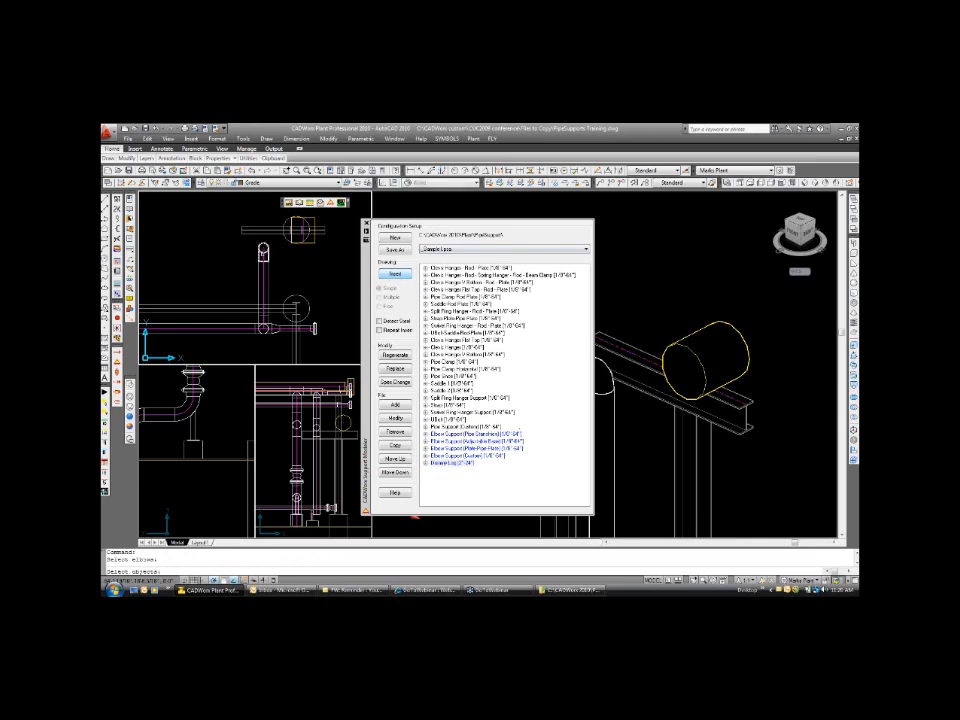
pyautogui.click(440, 392)
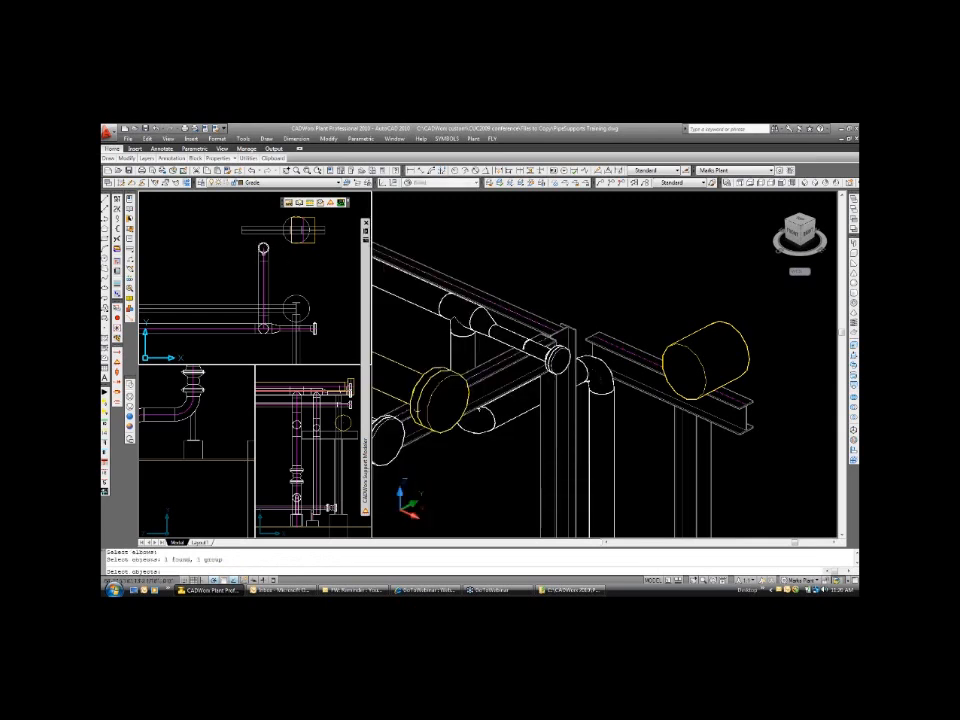
pyautogui.press('Return')
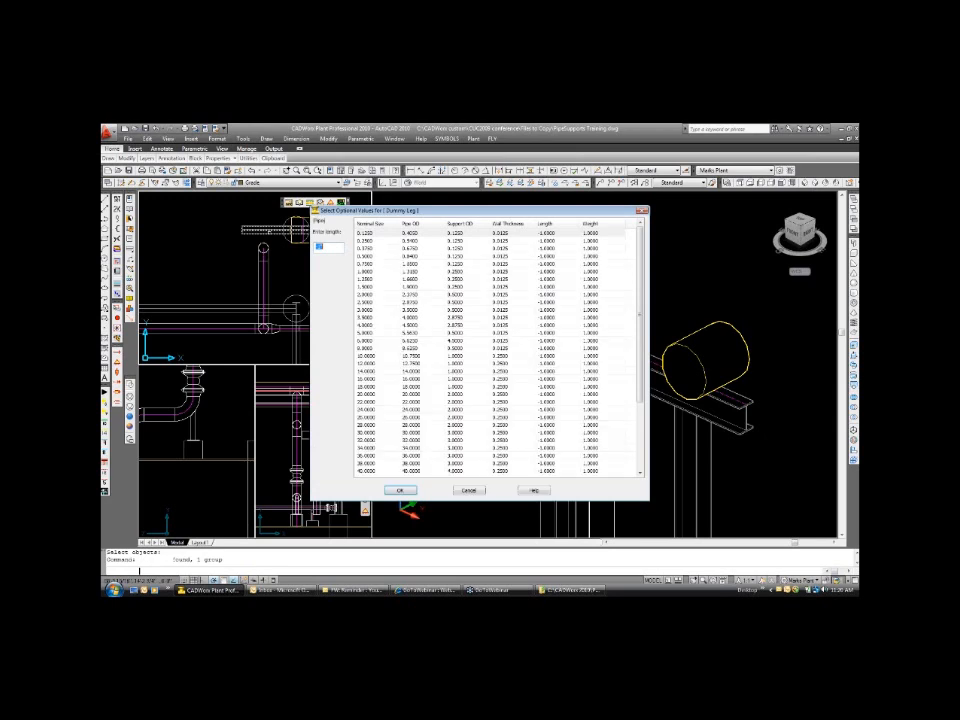
pyautogui.click(400, 491)
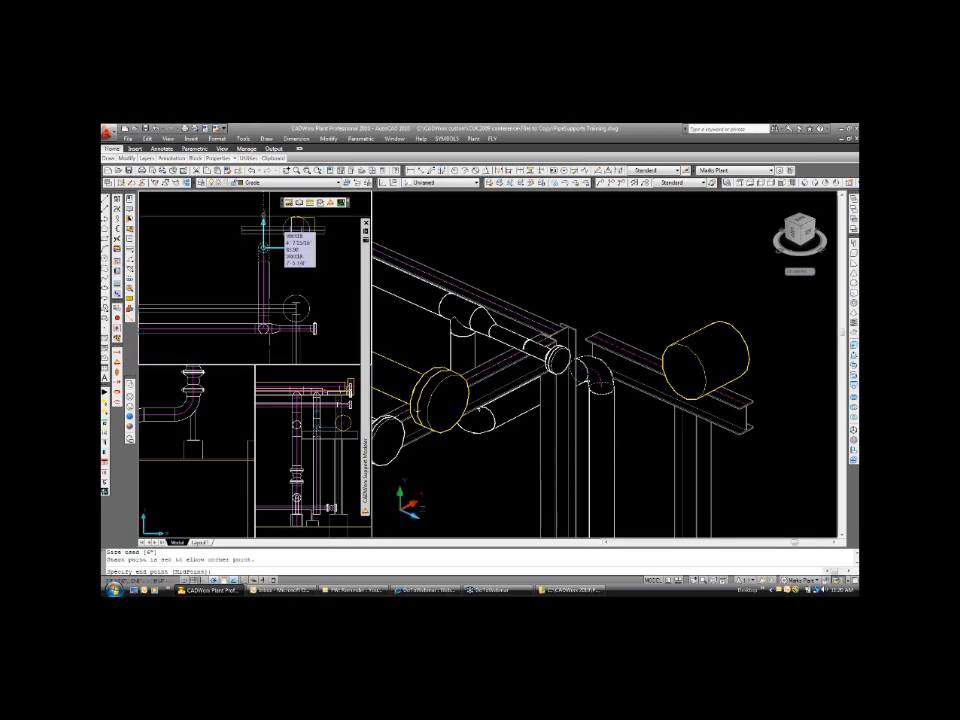
pyautogui.click(263, 246)
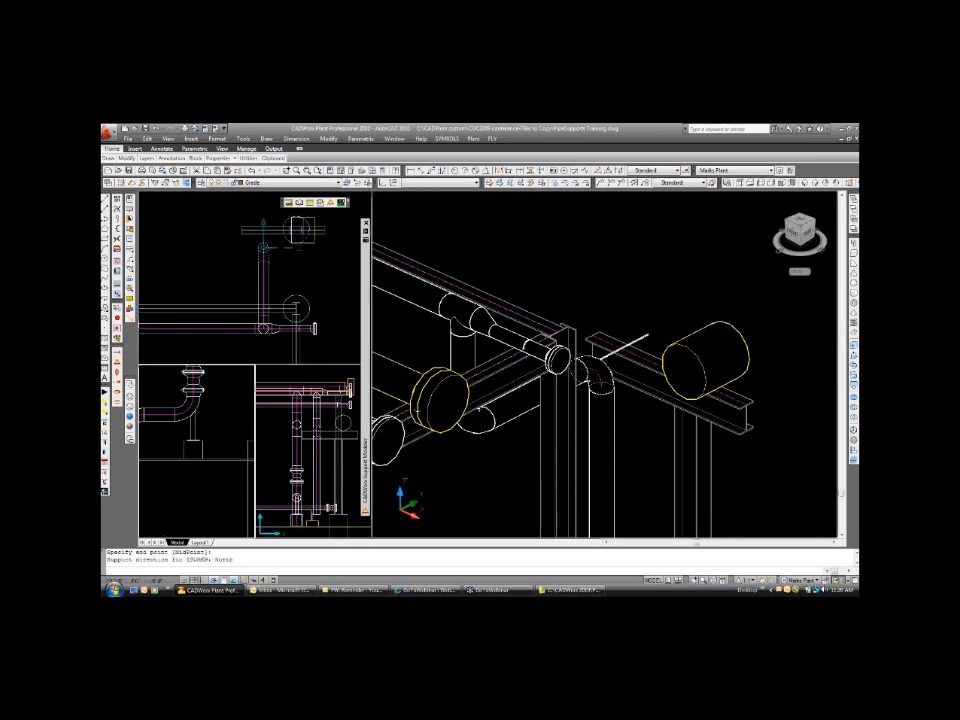
pyautogui.press('Return')
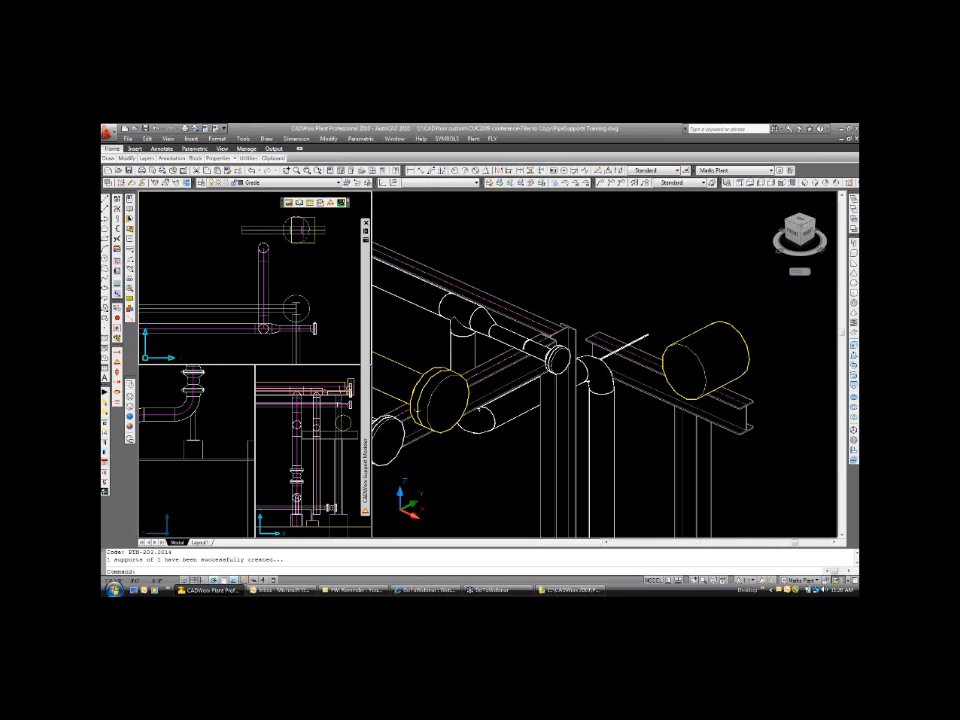
# Examine the inserted dummy leg up close in the plan view where it crosses the steel beam.
pyautogui.scroll(6, 265, 251)
pyautogui.write('p')
pyautogui.press('Return')
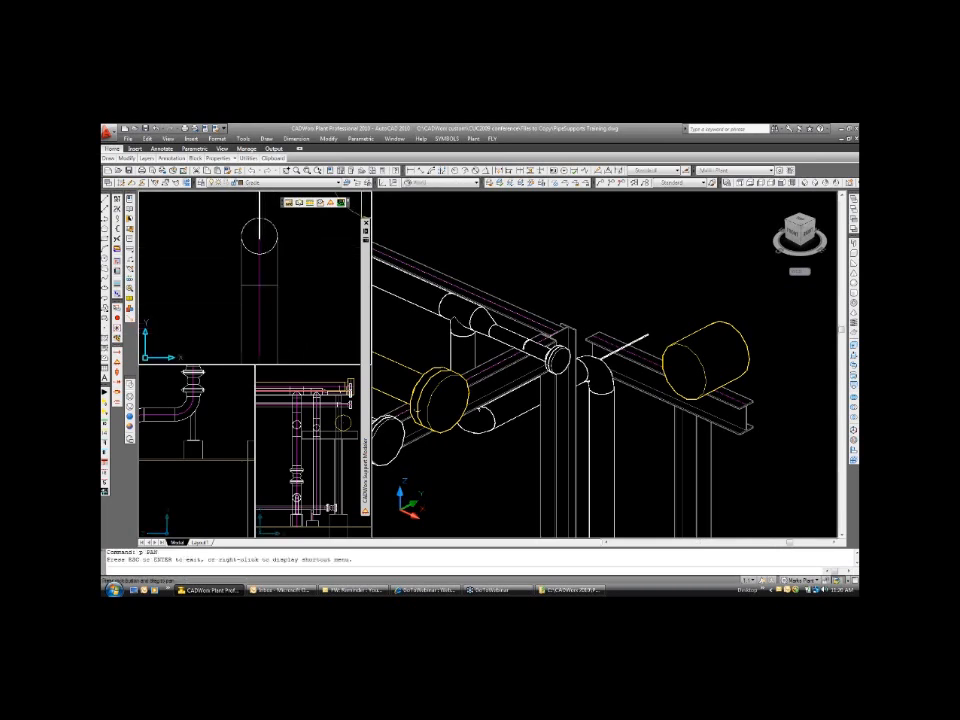
pyautogui.moveTo(283, 236); pyautogui.dragTo(263, 332)
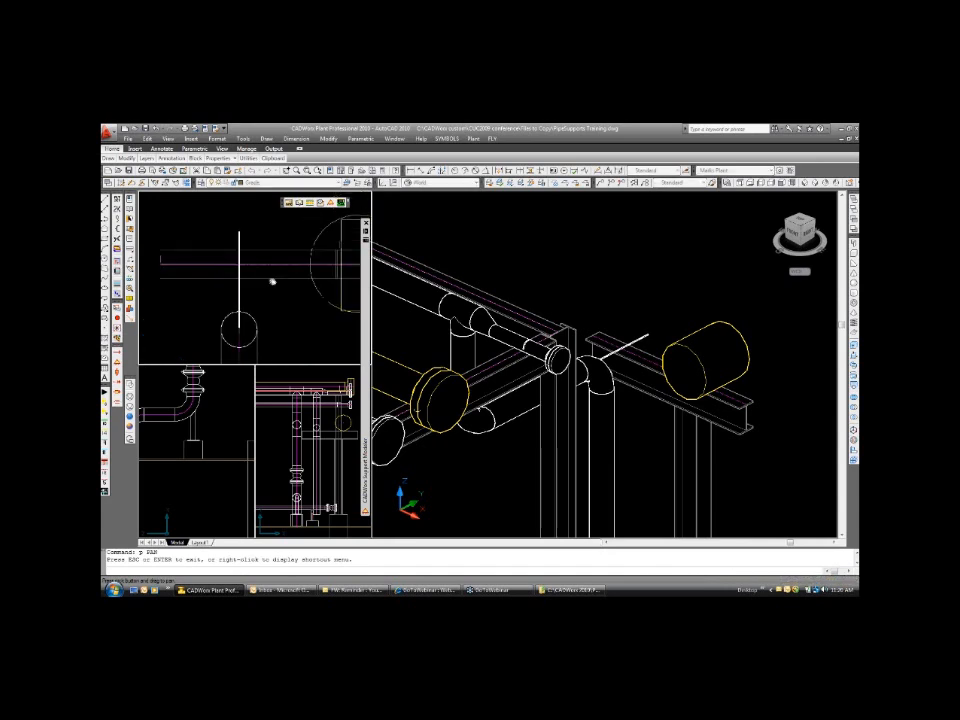
pyautogui.press('Escape')
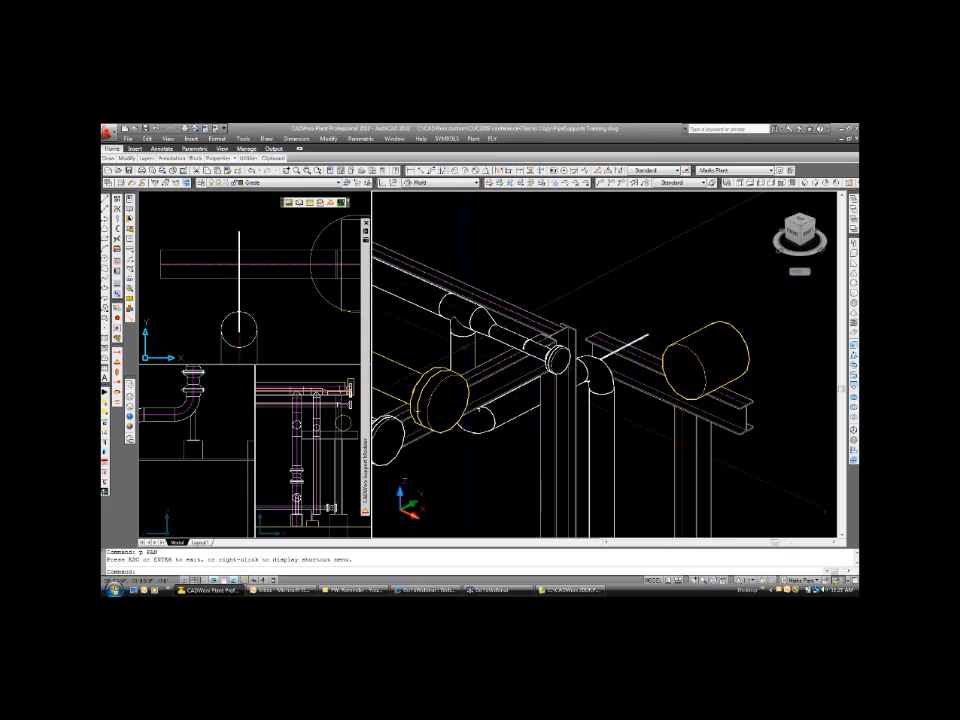
pyautogui.press('Escape')
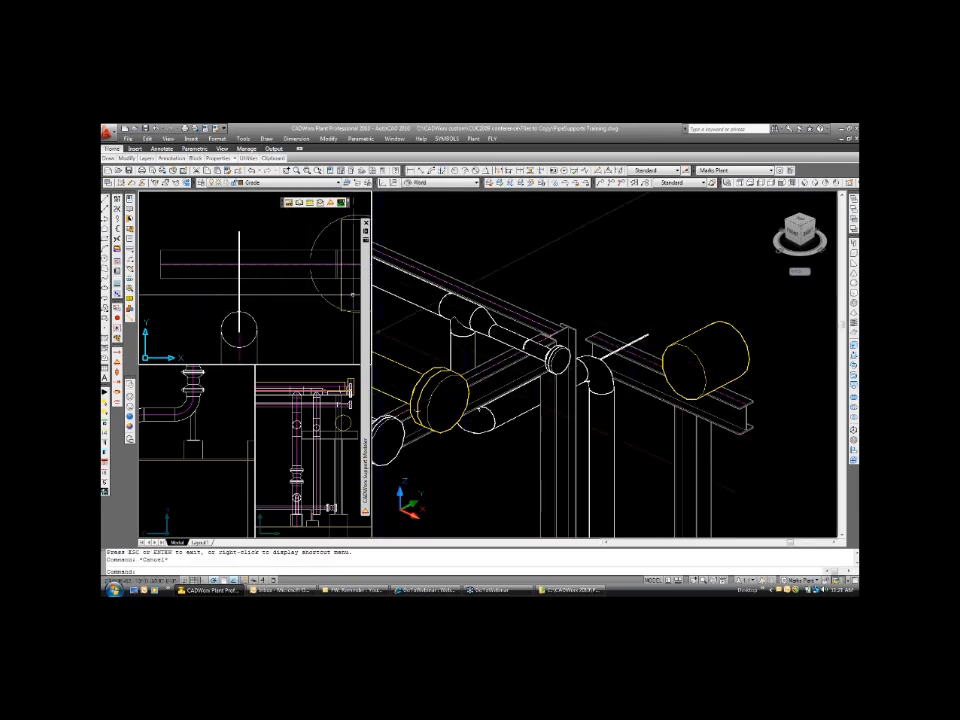
# Switch to the CADWorx Conference configuration and set the current size, spec and line number from the 6-inch elbow.
pyautogui.moveTo(370, 293)
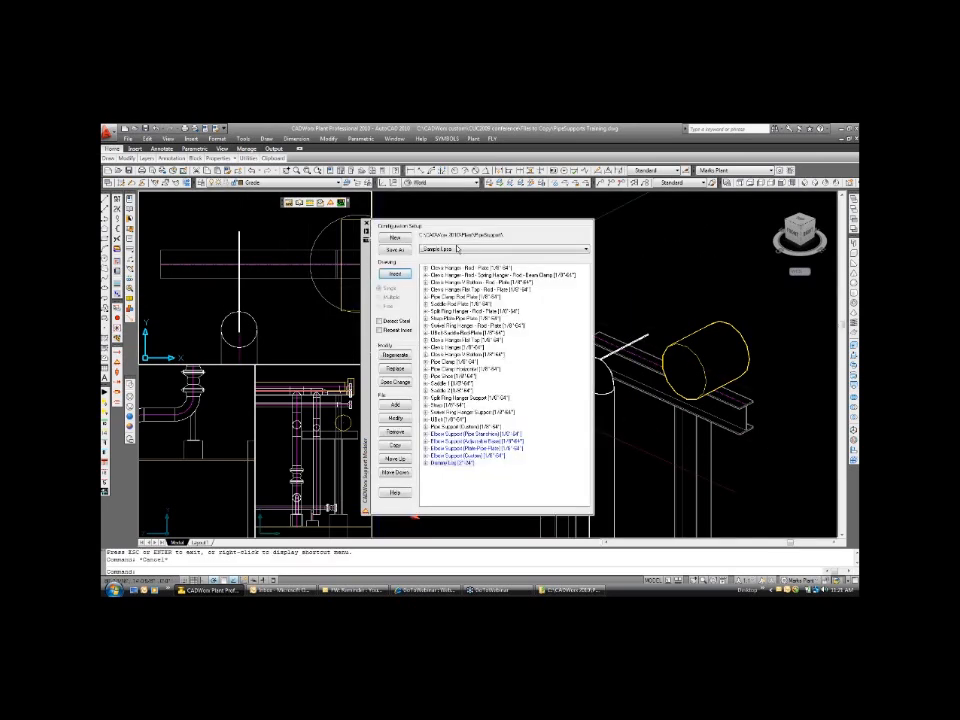
pyautogui.click(454, 247)
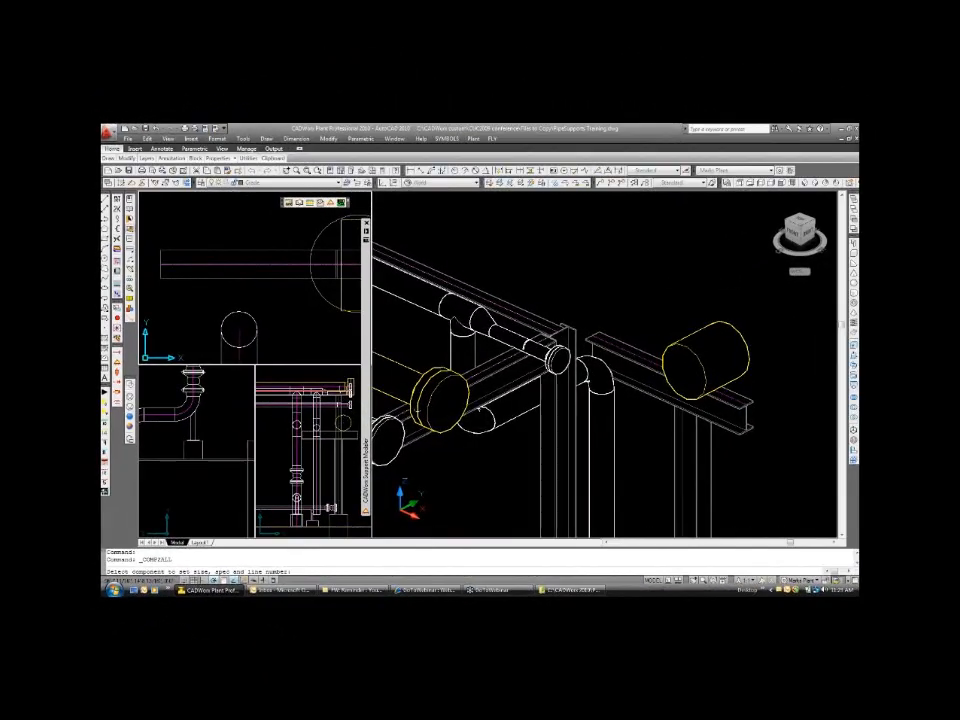
pyautogui.click(238, 340)
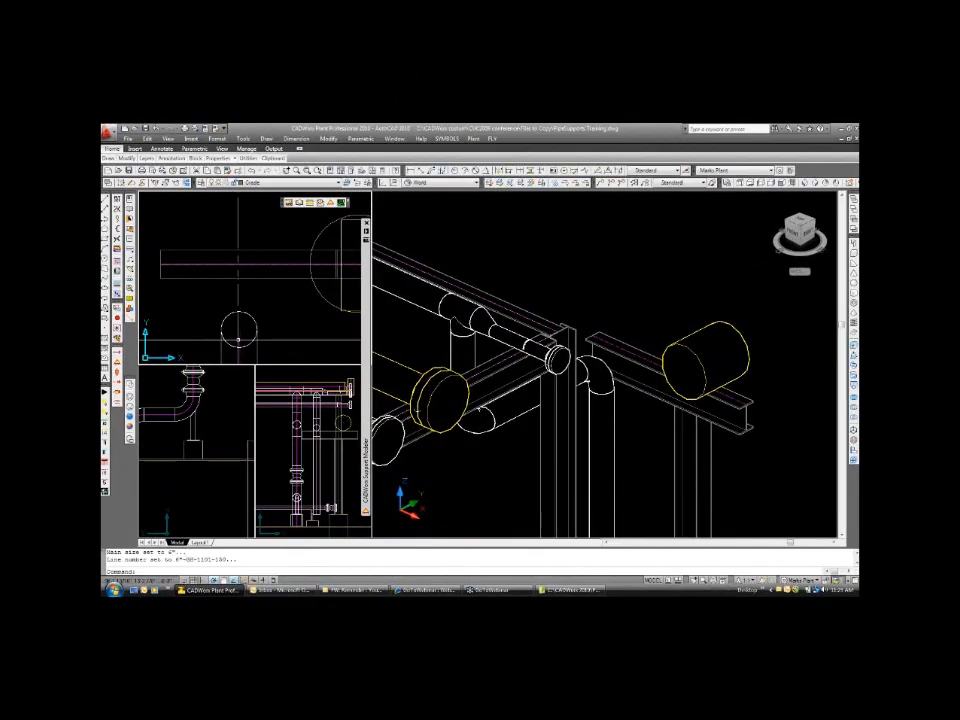
# Insert Dummy Legs [2"-24"] on the 6-inch elbow with the 6.0000 nominal size row, extending it across the steel beam.
pyautogui.moveTo(366, 400)
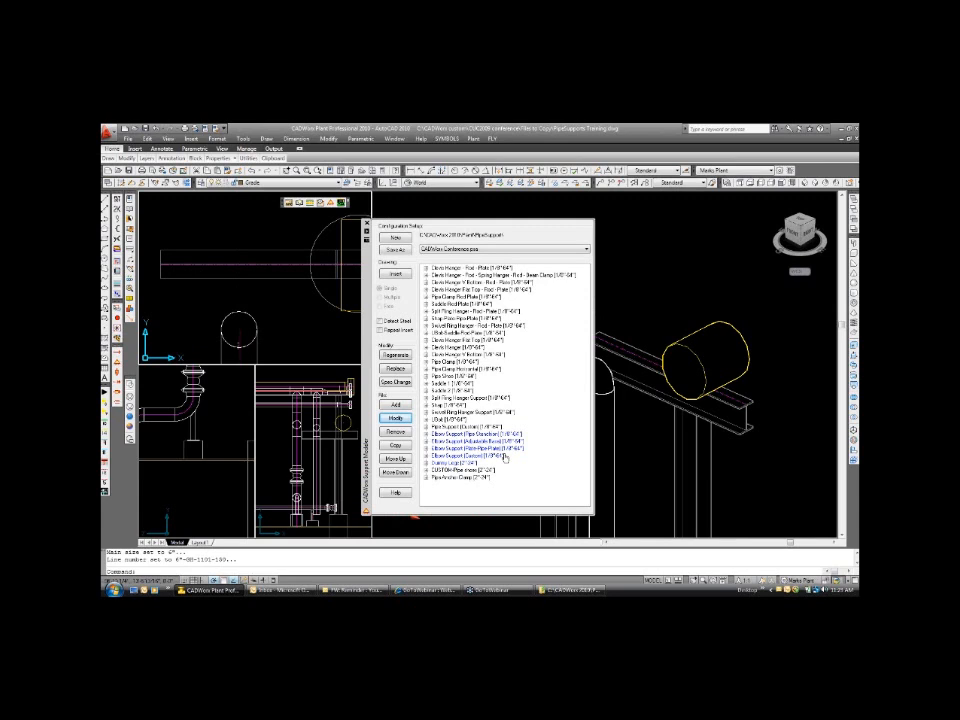
pyautogui.click(435, 464)
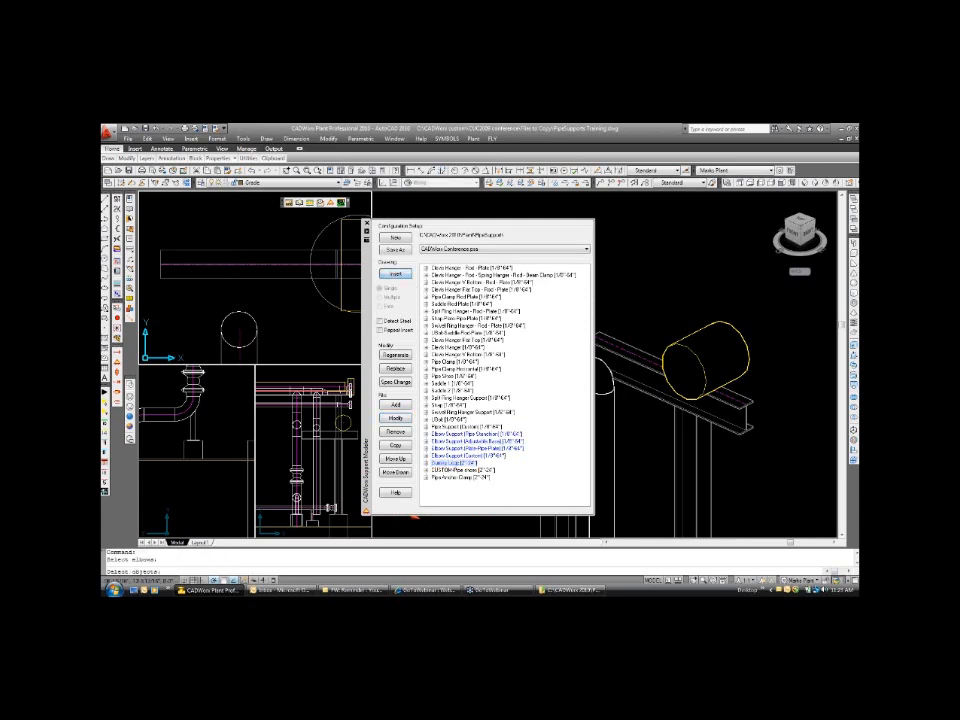
pyautogui.click(394, 273)
pyautogui.press('Return')
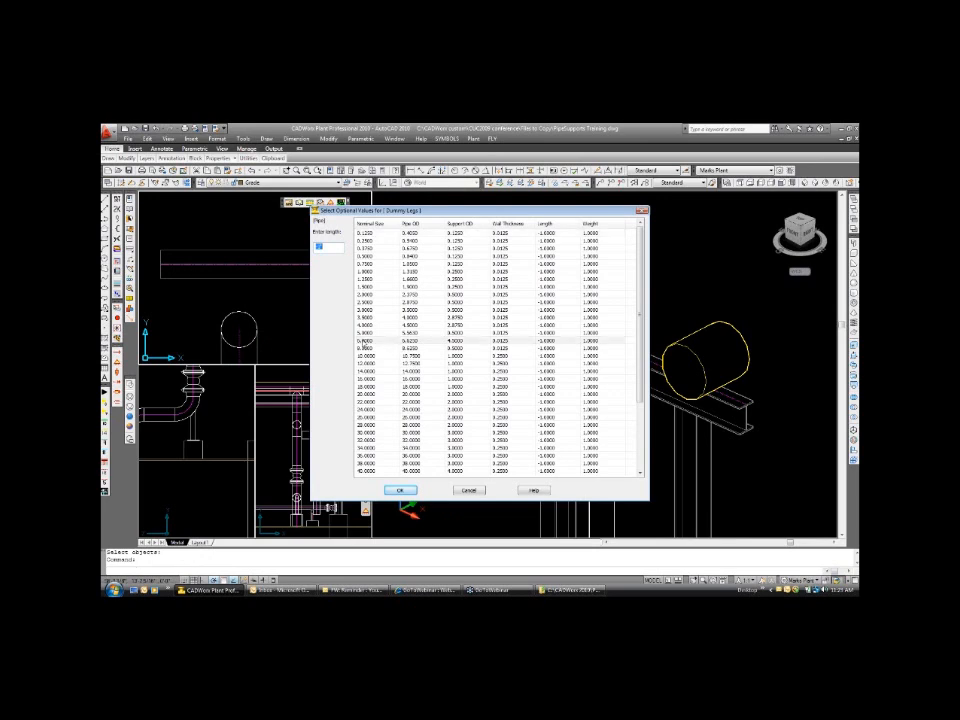
pyautogui.click(396, 340)
pyautogui.click(400, 491)
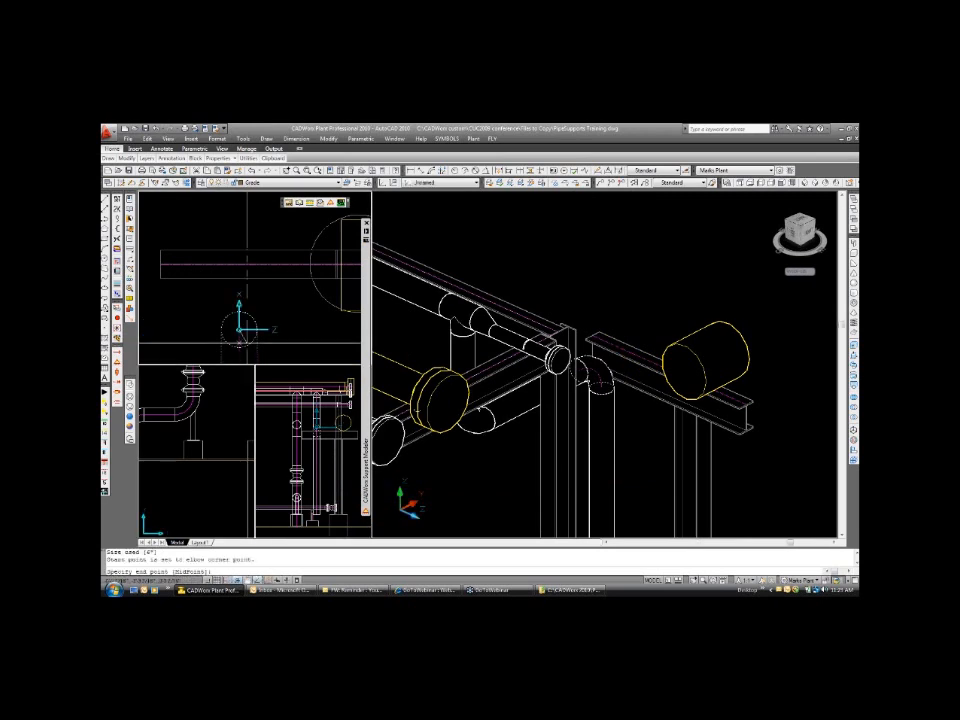
pyautogui.click(239, 249)
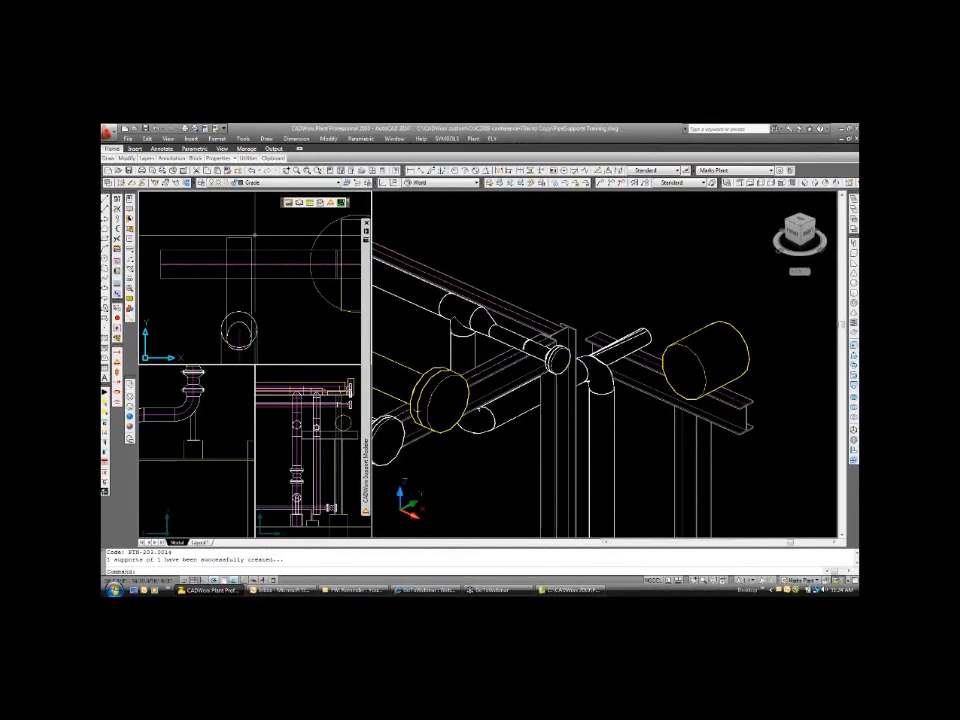
# Examine the flanged pipe ends above the steel beam up close in the isometric and elevation views.
pyautogui.doubleClick(252, 292)
pyautogui.doubleClick(508, 286)
pyautogui.click(508, 286)
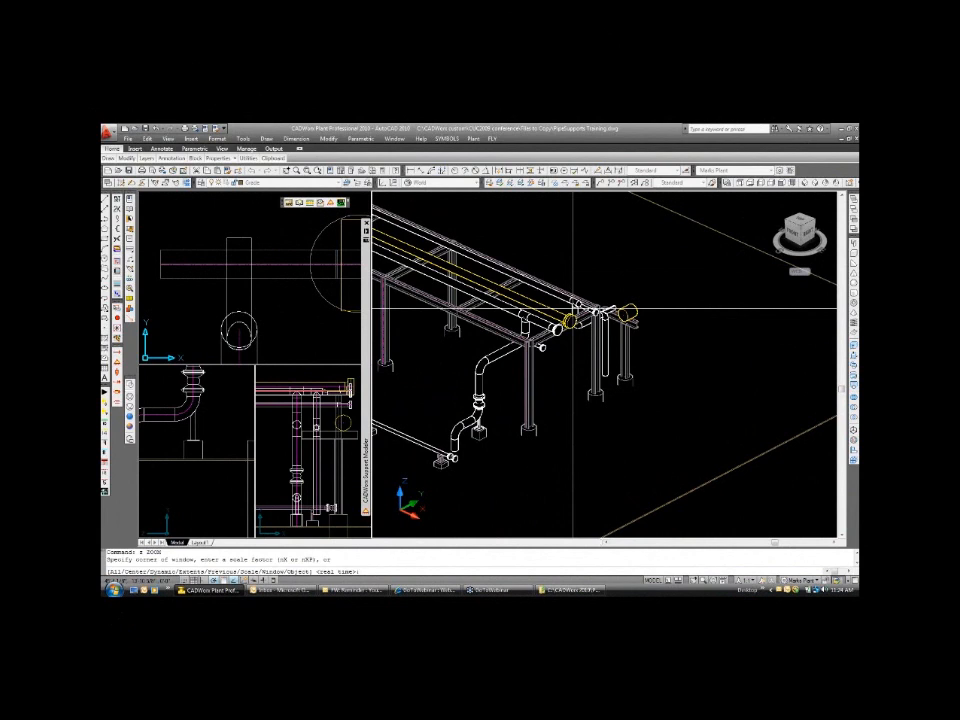
pyautogui.click(480, 264)
pyautogui.click(677, 411)
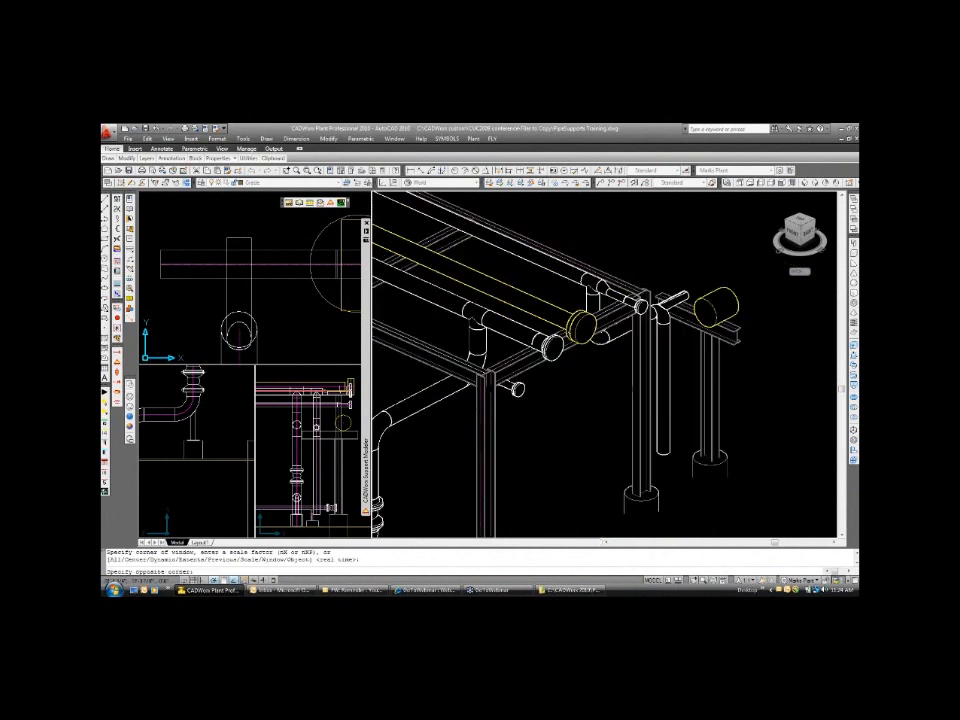
pyautogui.click(213, 407)
pyautogui.write('p')
pyautogui.press('Return')
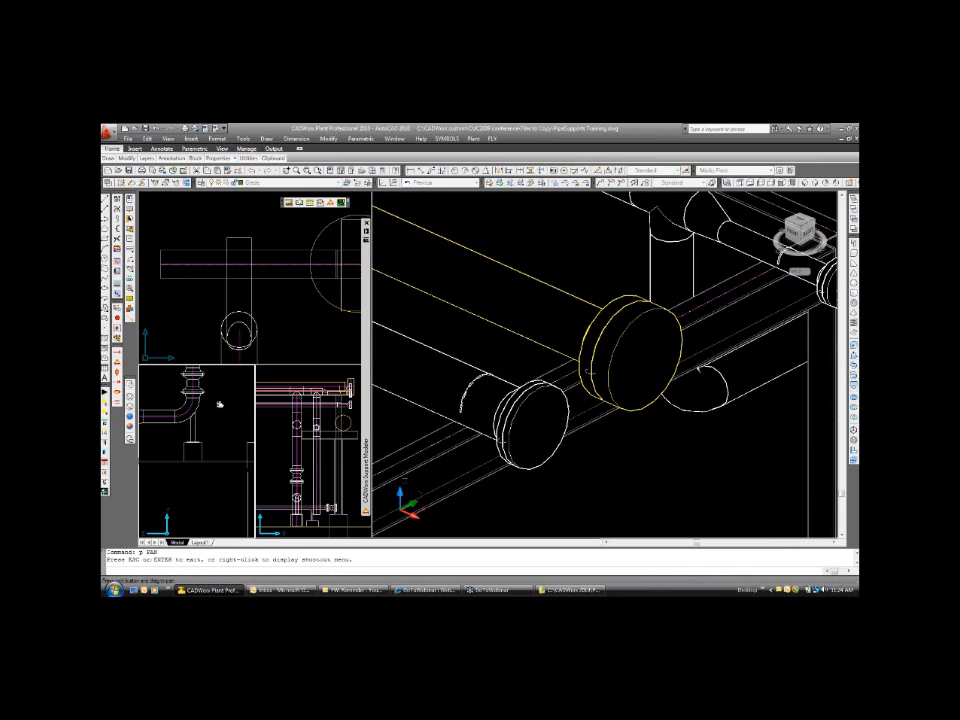
pyautogui.moveTo(220, 405); pyautogui.dragTo(244, 474)
pyautogui.scroll(5, 193, 456)
pyautogui.scroll(2, 191, 448)
pyautogui.moveTo(200, 404)
pyautogui.mouseDown()
pyautogui.moveTo(251, 410)
pyautogui.moveTo(199, 412)
pyautogui.mouseUp()
pyautogui.press('Escape')
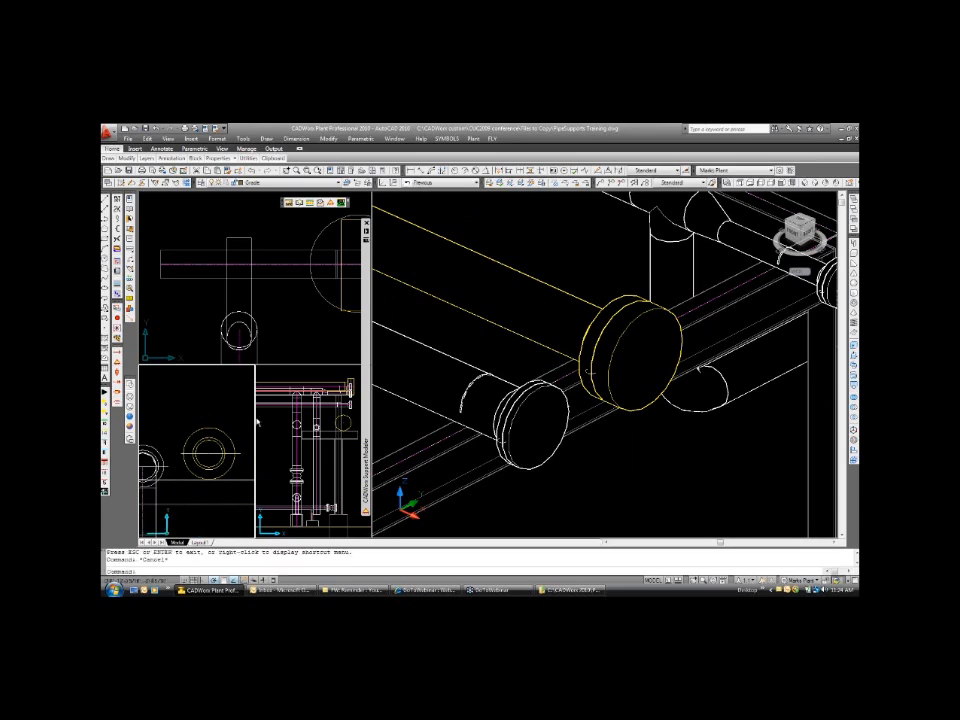
pyautogui.click(621, 338)
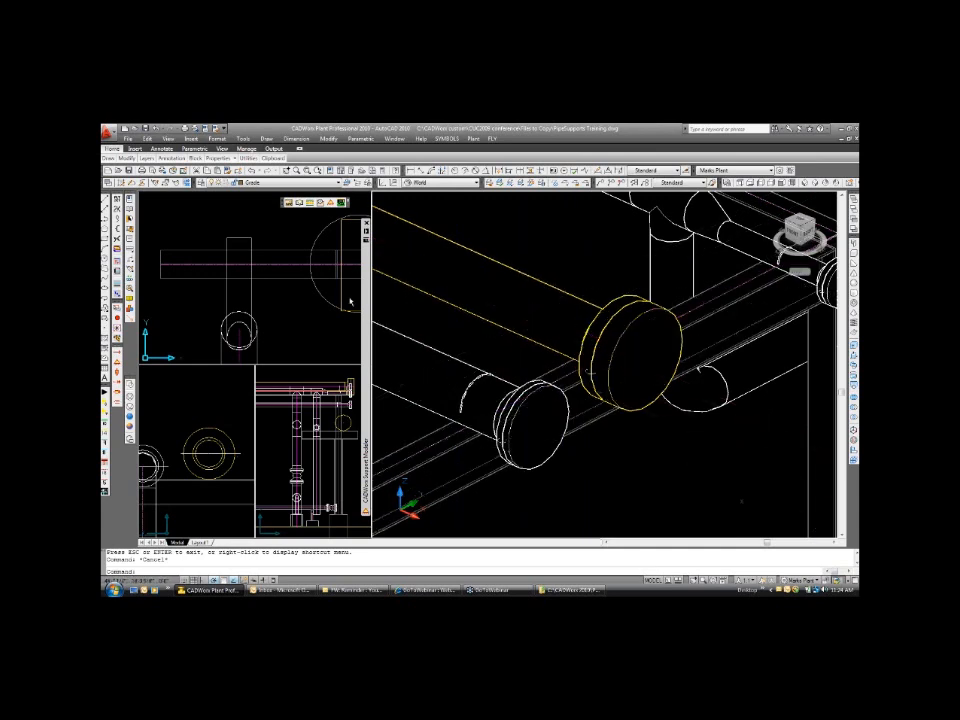
# Open the Pipe Shoe [1/8"-64"] support for modification and open its Pipe Shoe I TRAINING.sup data file.
pyautogui.moveTo(366, 300)
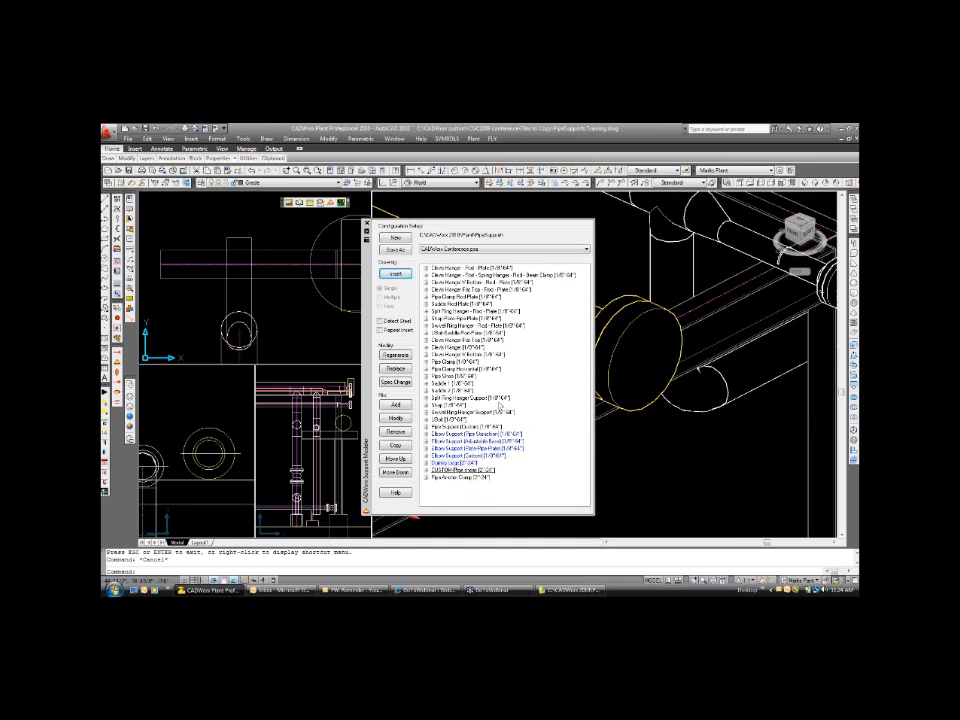
pyautogui.click(466, 470)
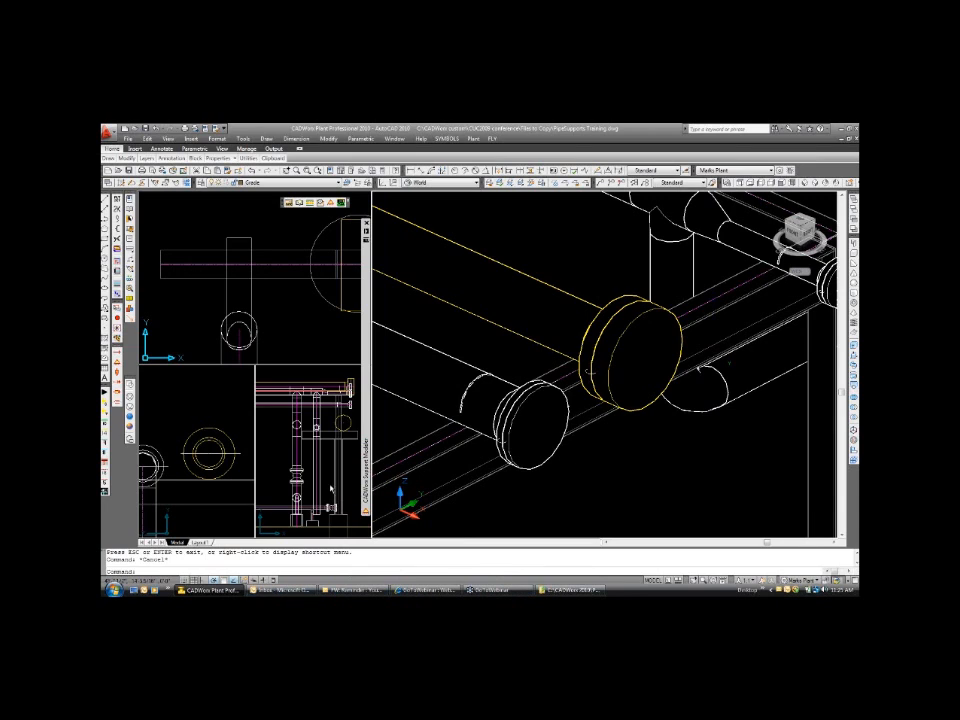
pyautogui.moveTo(366, 471)
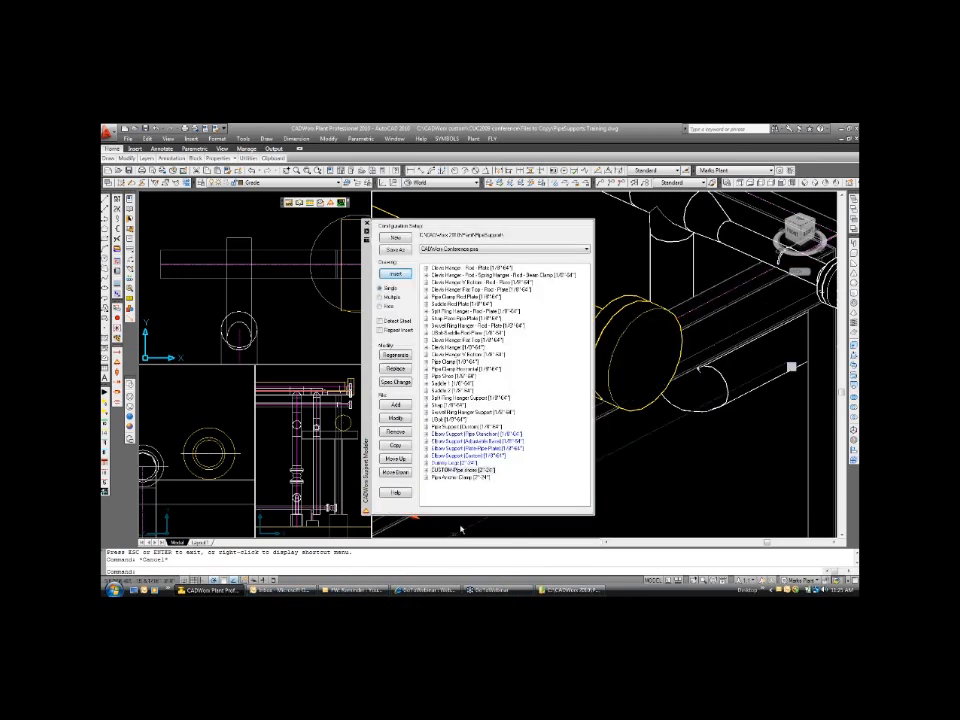
pyautogui.click(460, 469)
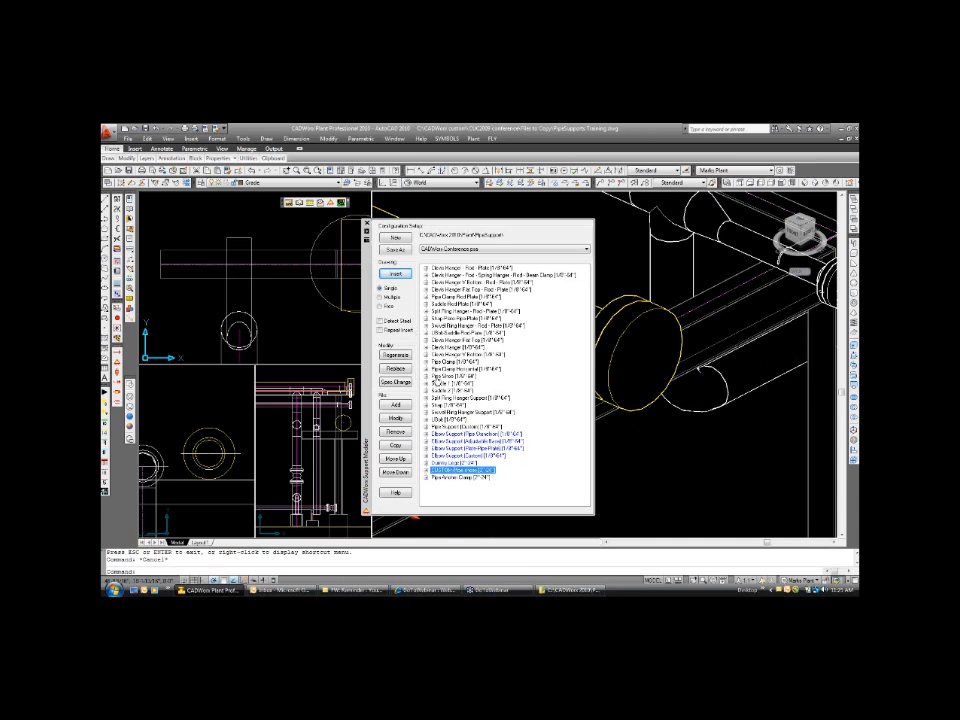
pyautogui.click(442, 376)
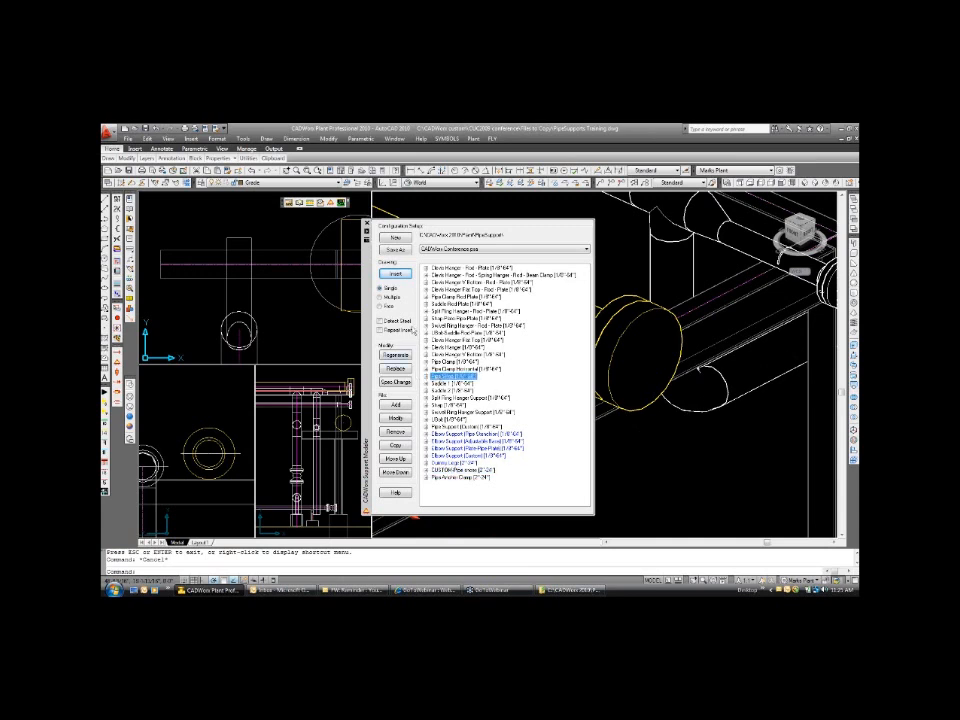
pyautogui.click(408, 273)
pyautogui.click(398, 421)
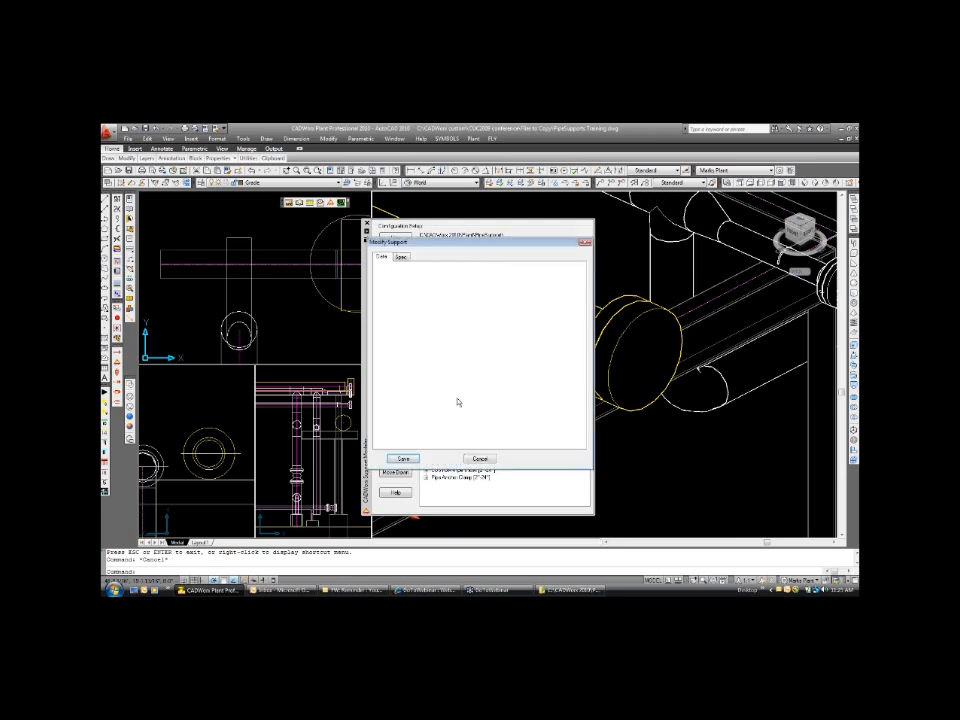
pyautogui.click(418, 337)
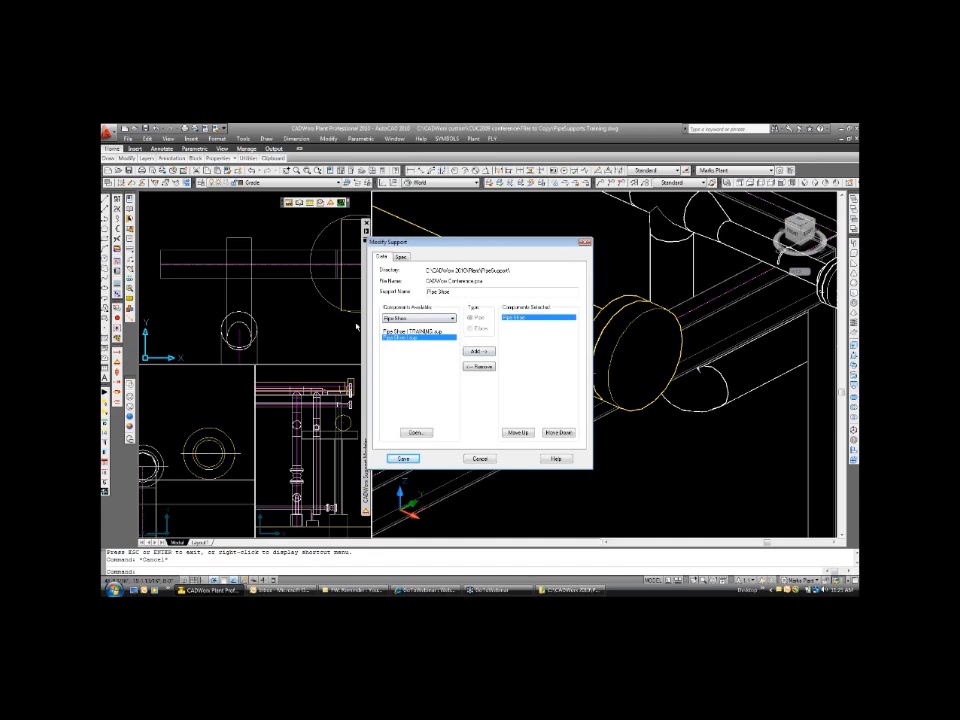
pyautogui.click(424, 333)
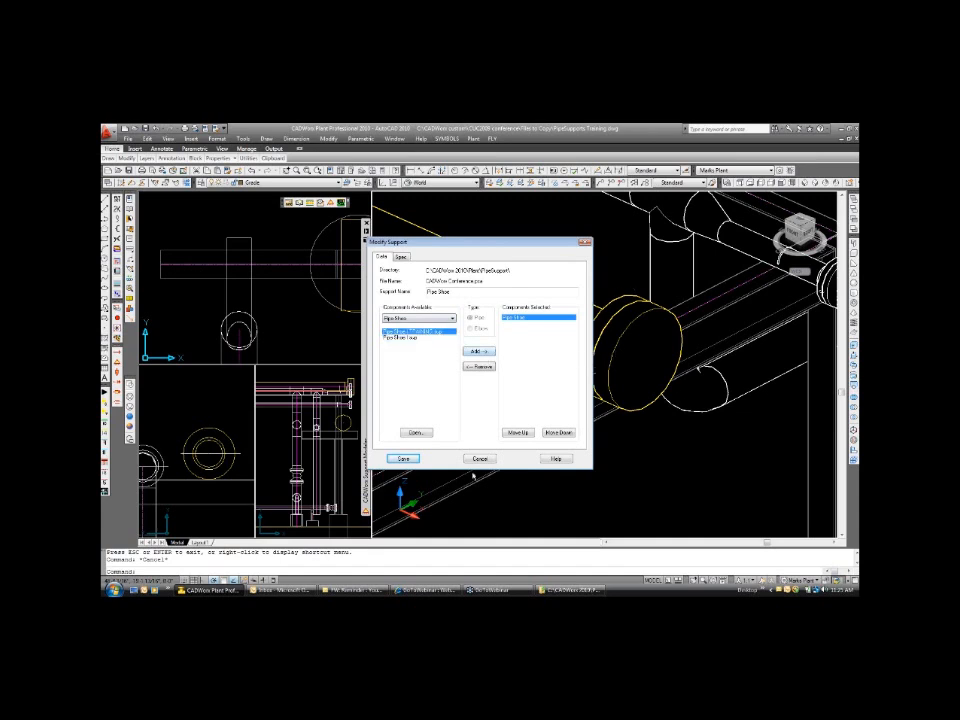
pyautogui.click(415, 433)
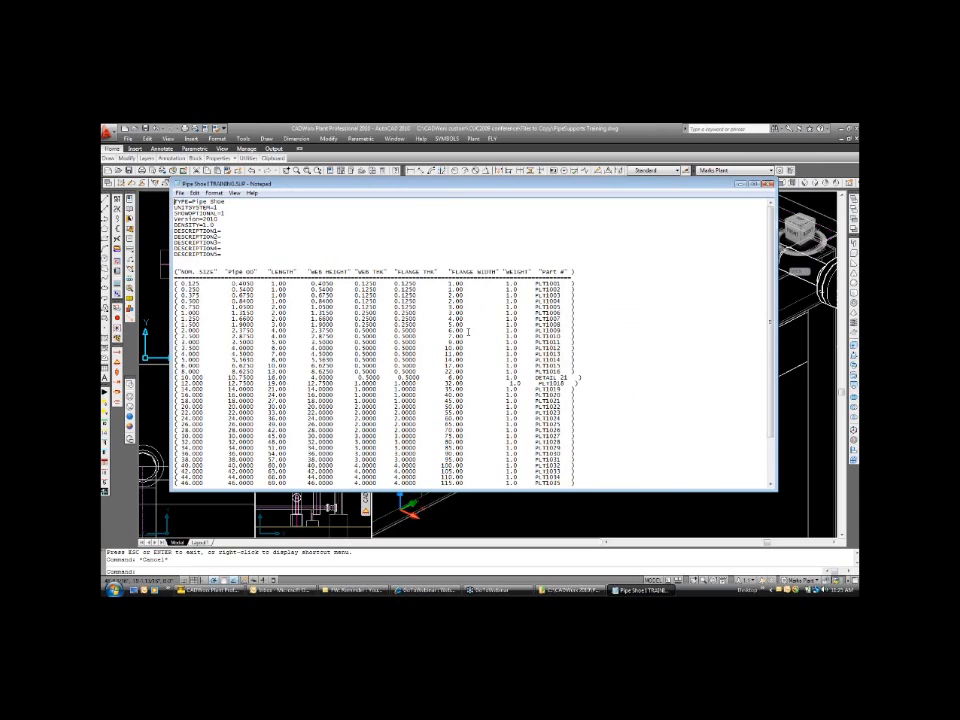
# Examine the column headings and the 6, 8 and 10 inch rows of the training pipe shoe data, and close the file.
pyautogui.moveTo(175, 366); pyautogui.dragTo(485, 372)
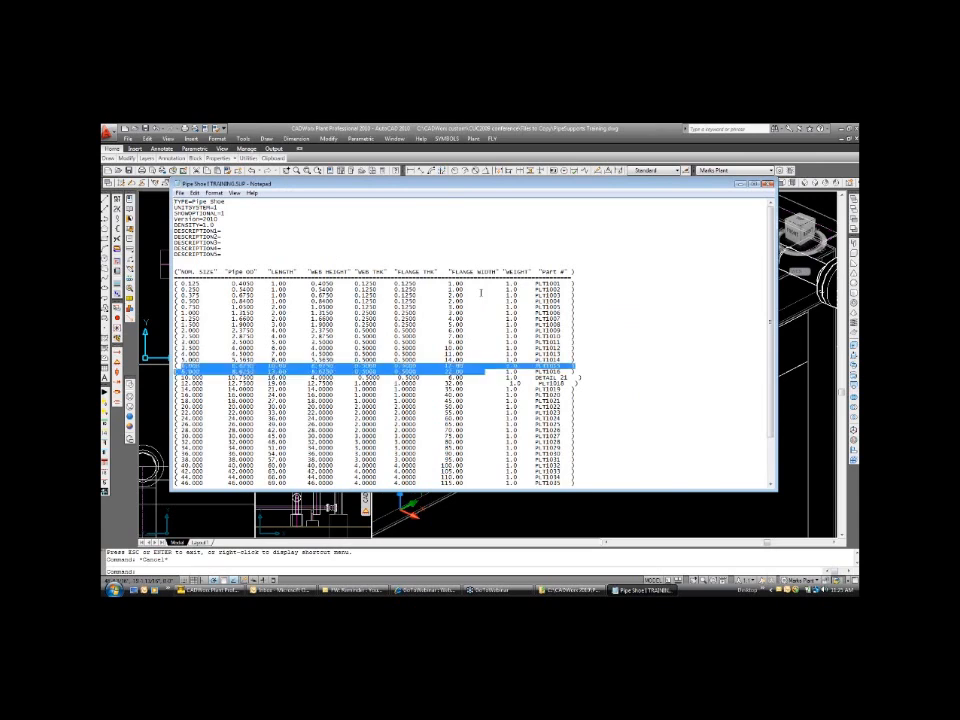
pyautogui.moveTo(175, 272); pyautogui.dragTo(343, 278)
pyautogui.click(181, 367)
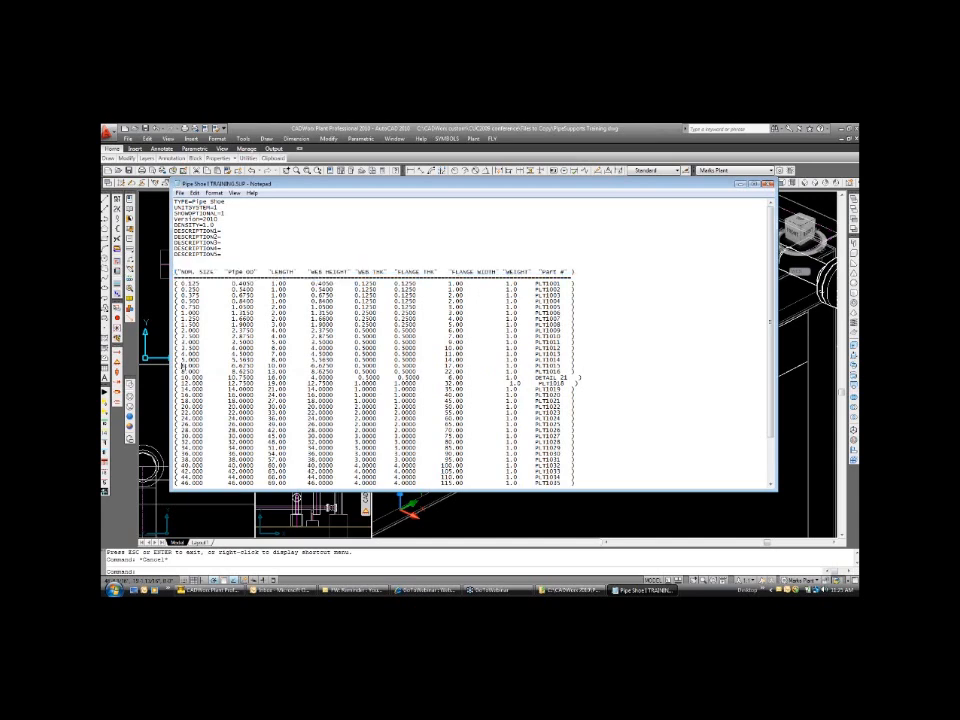
pyautogui.moveTo(180, 365); pyautogui.dragTo(575, 372)
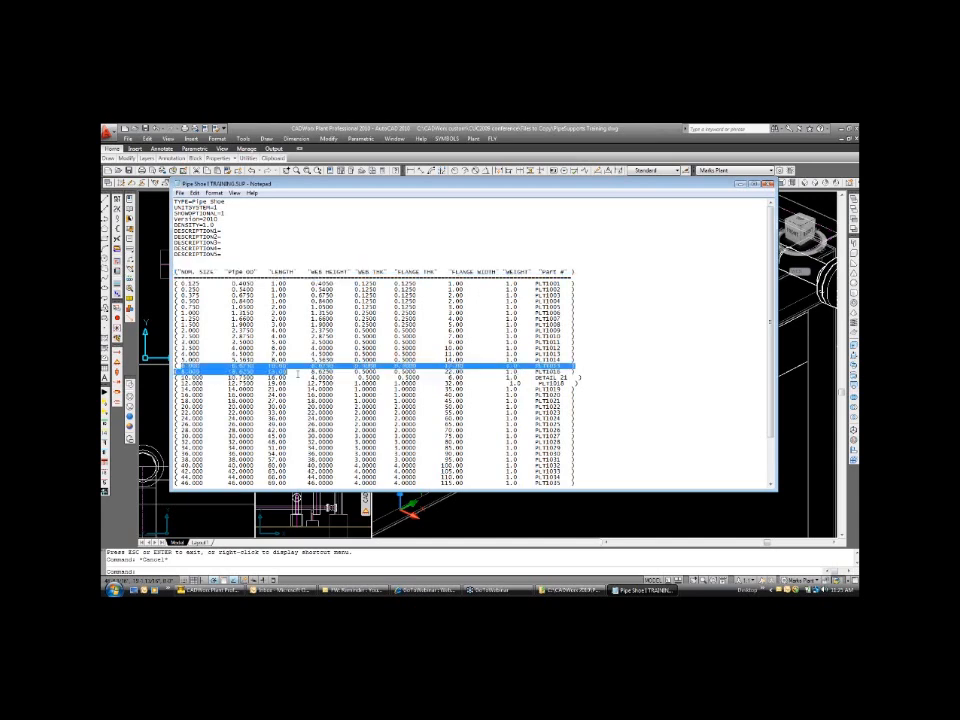
pyautogui.moveTo(352, 371); pyautogui.dragTo(355, 377)
pyautogui.moveTo(178, 378); pyautogui.dragTo(387, 378)
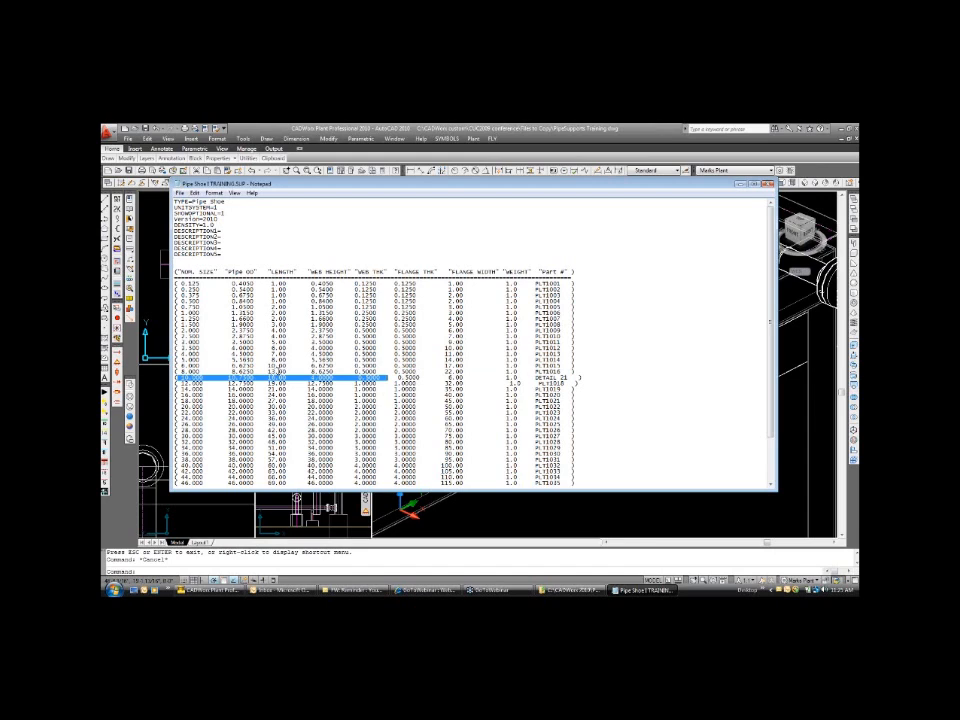
pyautogui.click(468, 224)
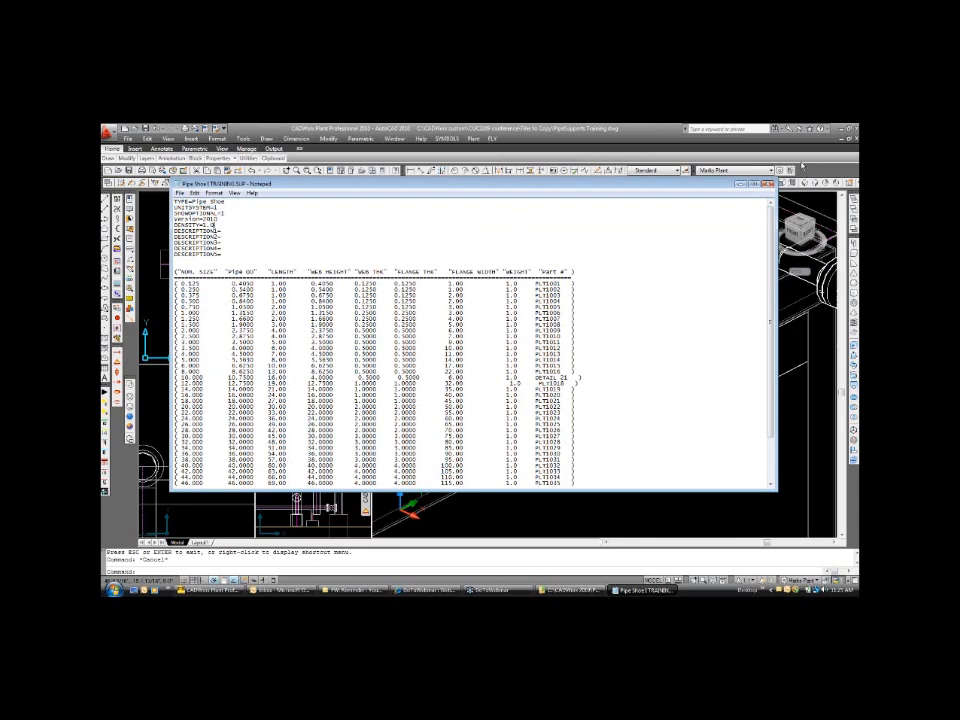
pyautogui.click(770, 185)
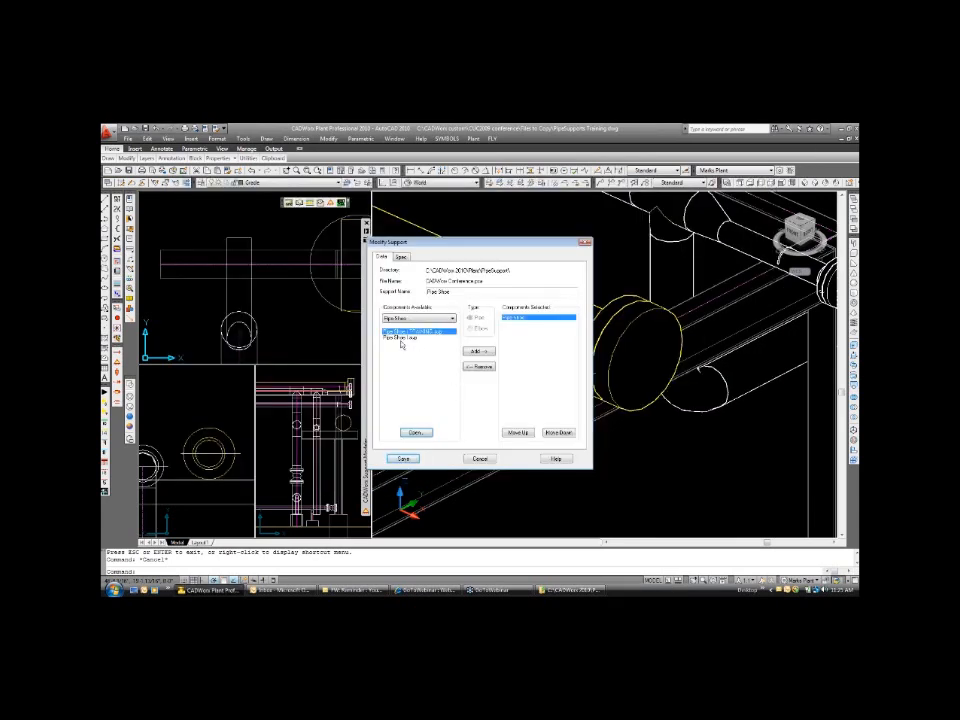
# Check the 6 to 10 inch rows in the Pipe Shoe I.sup data file, and leave the support definition without saving.
pyautogui.click(403, 339)
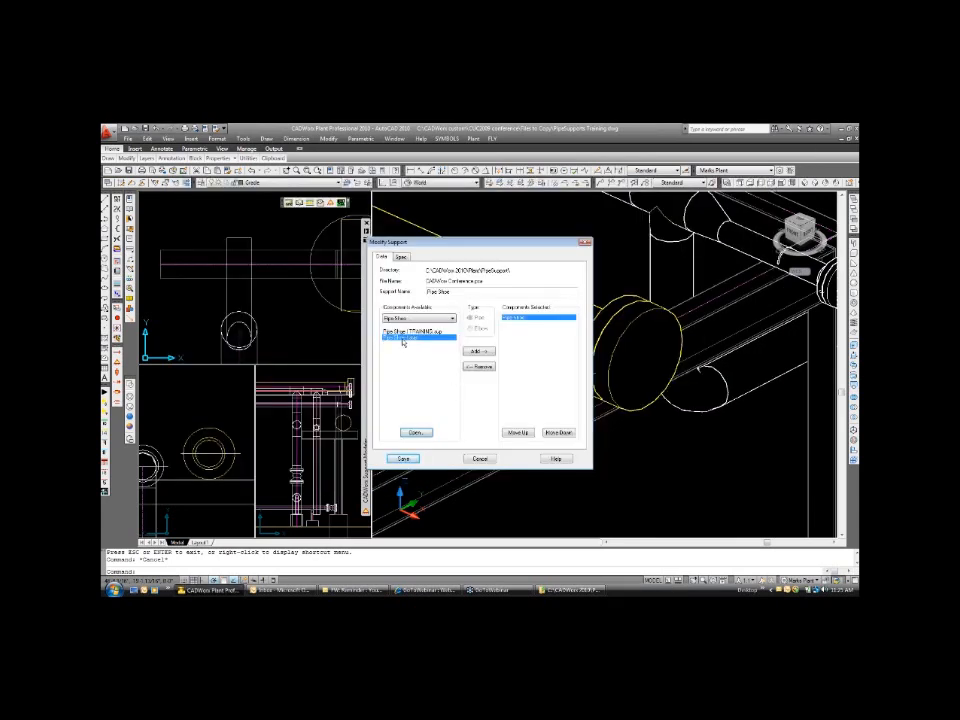
pyautogui.click(417, 433)
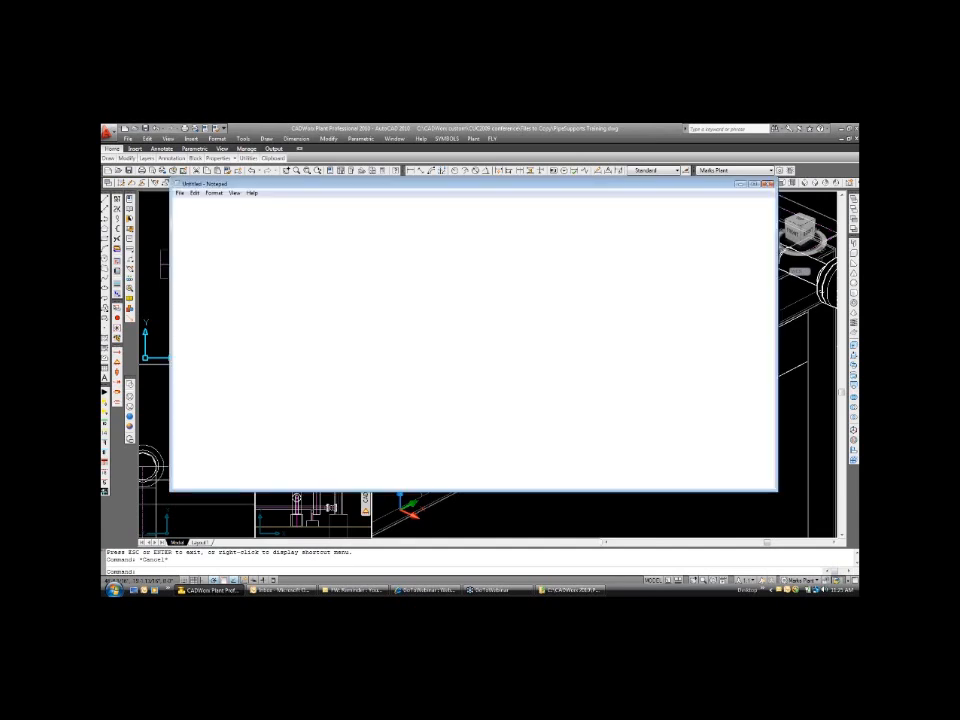
pyautogui.moveTo(175, 366); pyautogui.dragTo(341, 378)
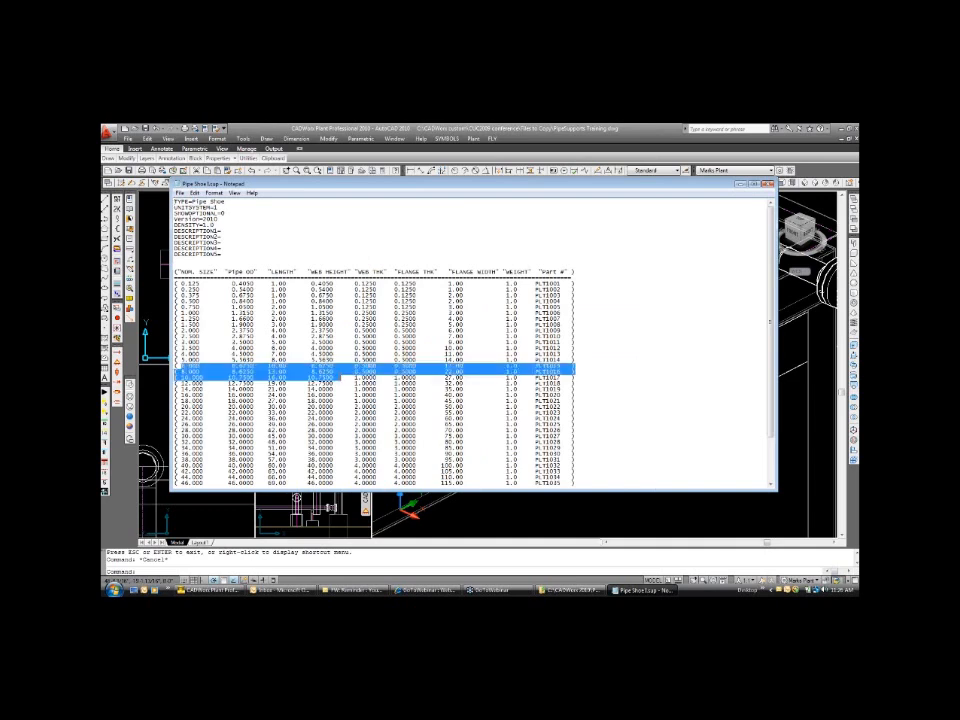
pyautogui.click(273, 367)
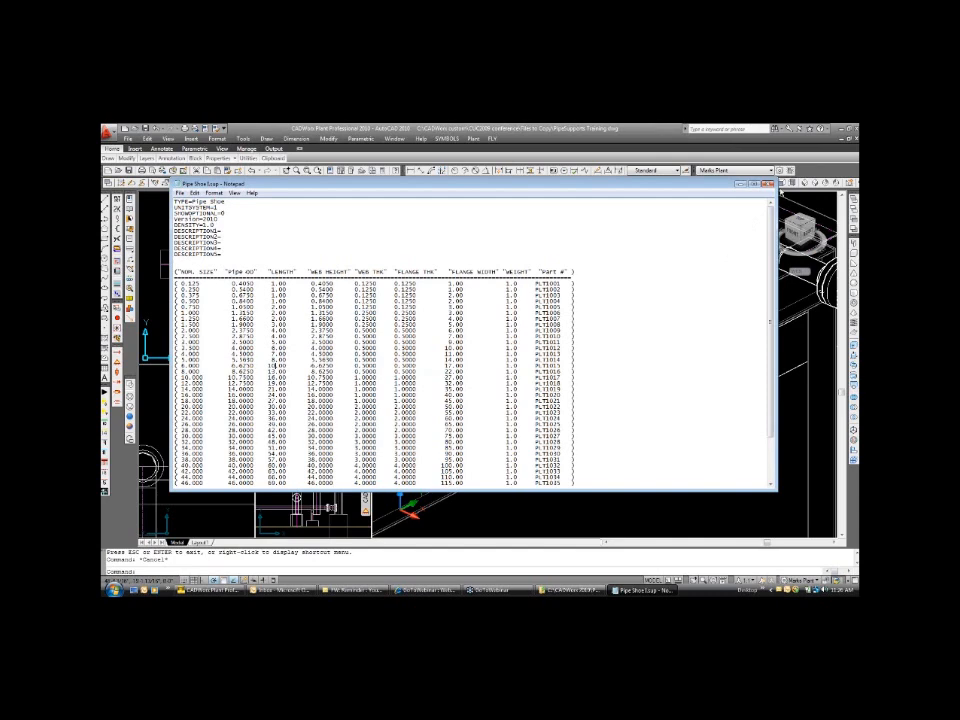
pyautogui.click(767, 186)
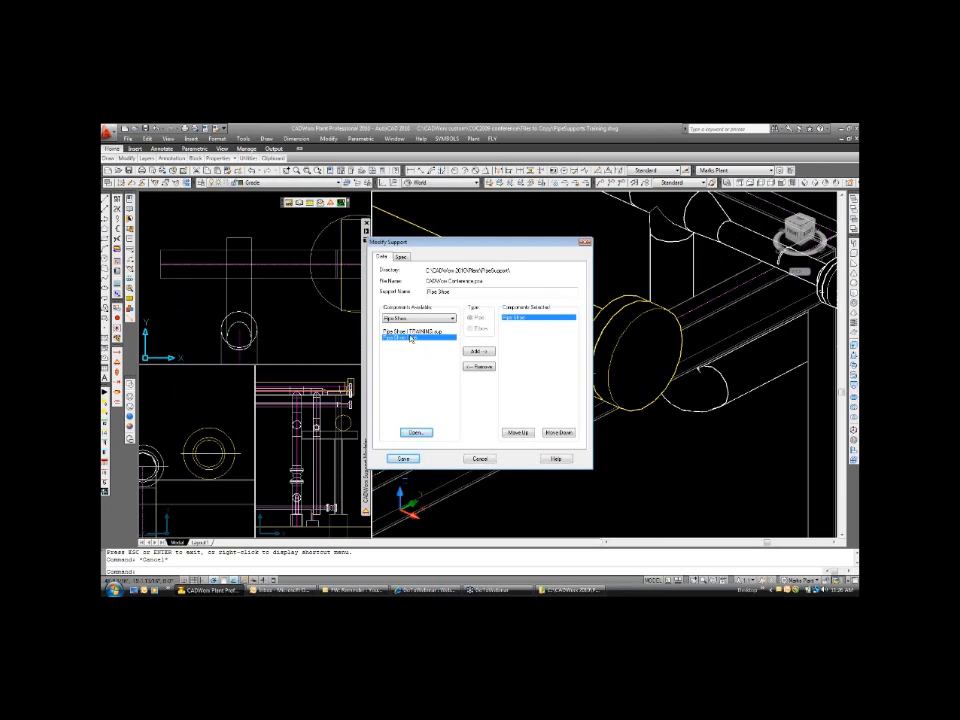
pyautogui.click(479, 458)
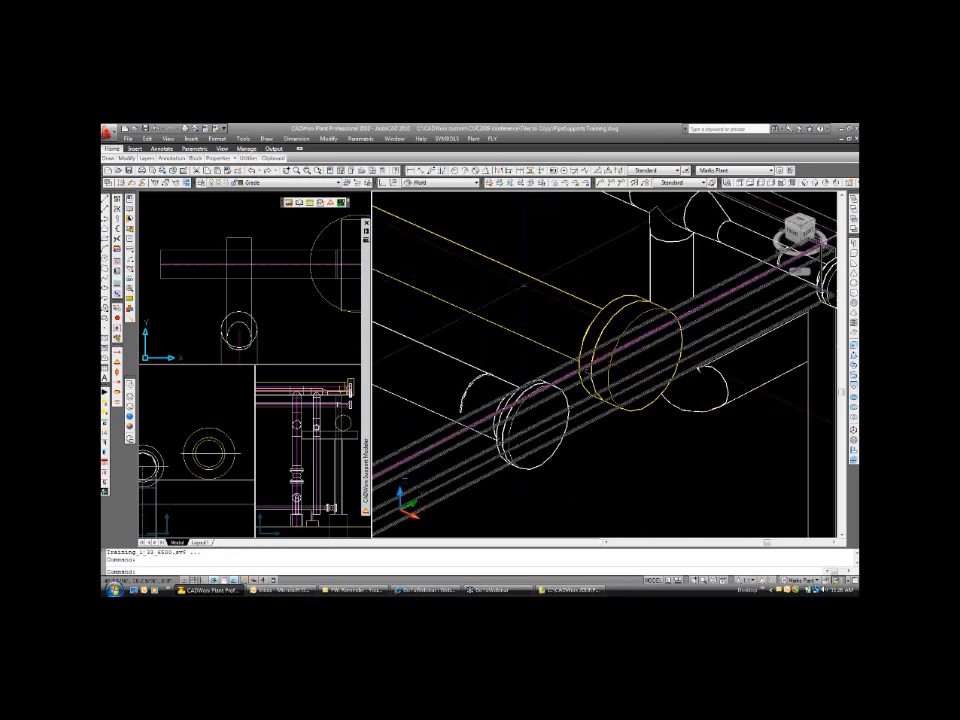
# Try to insert CUSTOM Pipe shoes [2"-24"] on the yellow flanged pipe above the steel beam.
pyautogui.moveTo(367, 328)
pyautogui.click(460, 471)
pyautogui.click(392, 275)
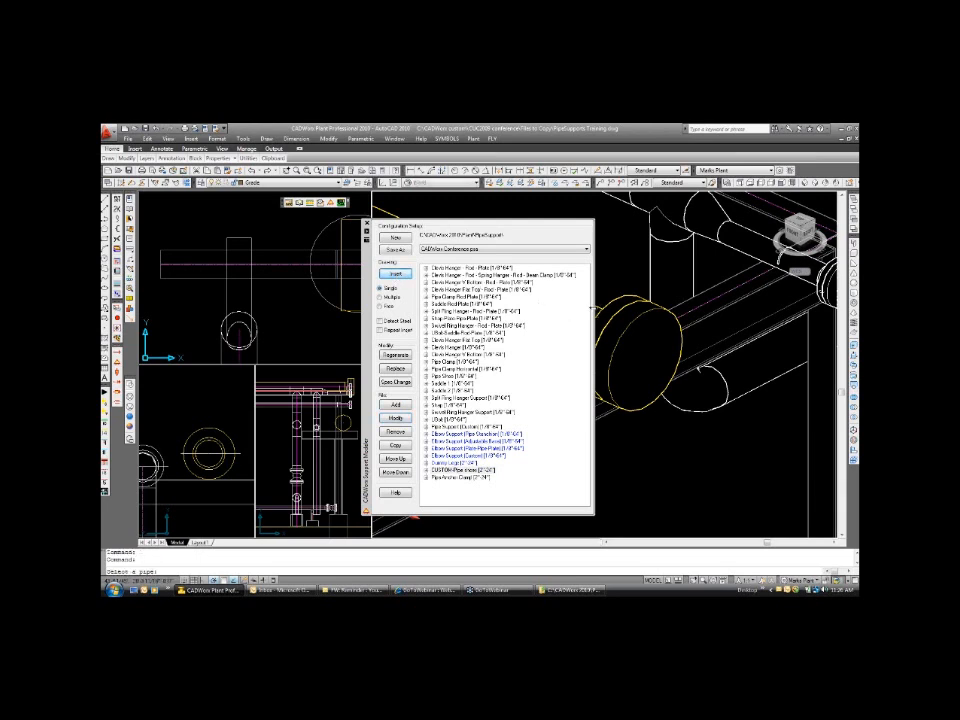
pyautogui.click(402, 276)
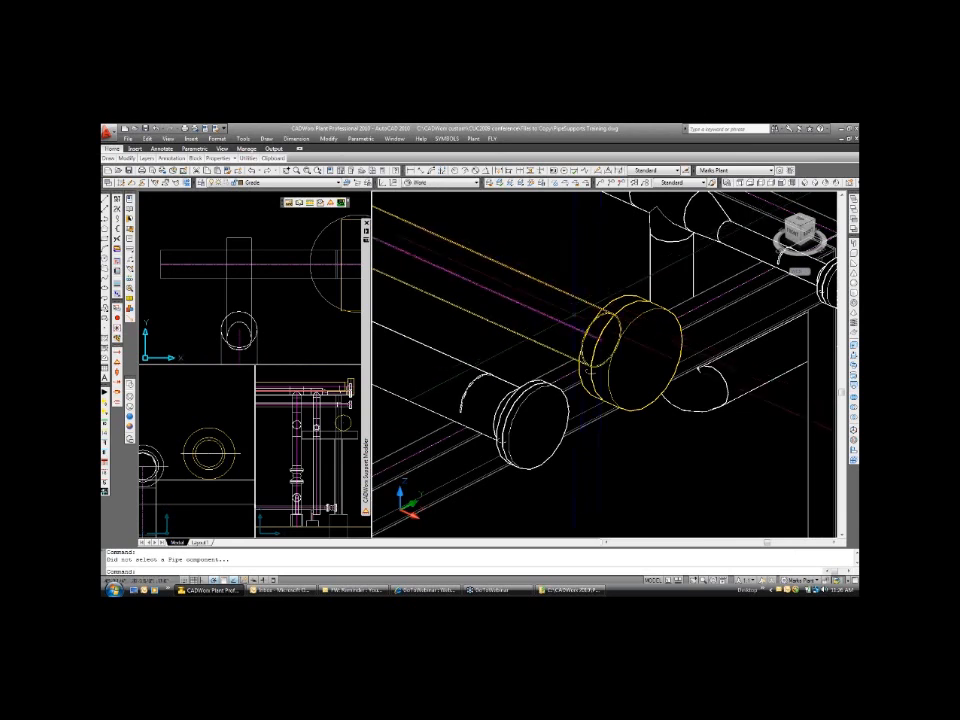
pyautogui.middleClick(573, 316)
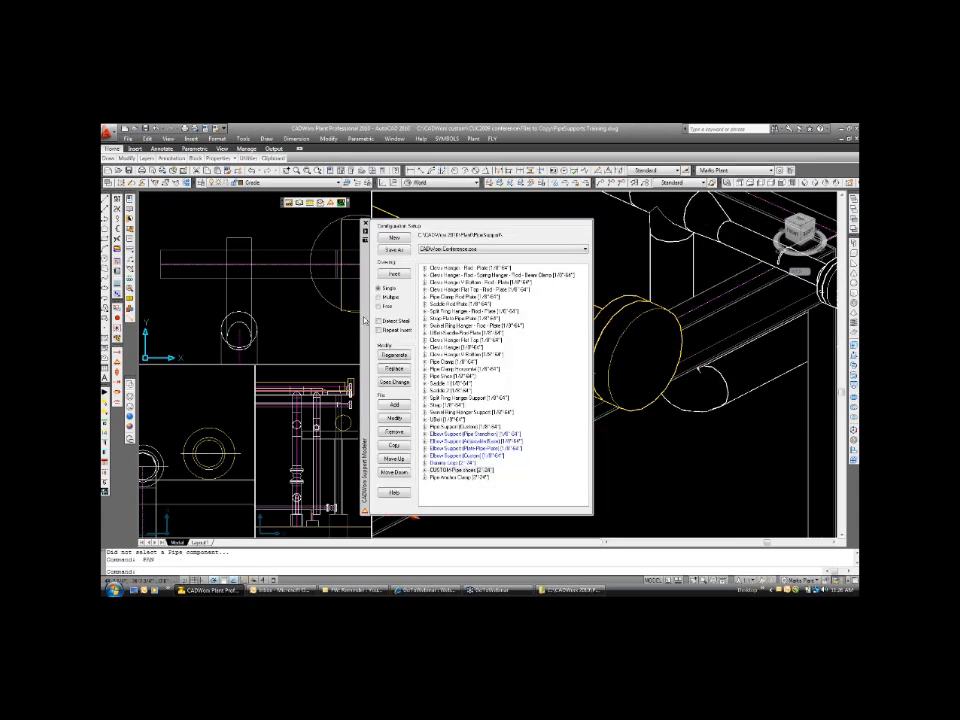
# Move the Support Modeler palette aside and bring the yellow pipe's flanged end at the steel beam into the plan view.
pyautogui.moveTo(366, 316); pyautogui.dragTo(299, 316)
pyautogui.scroll(2, 260, 313)
pyautogui.write('pp')
pyautogui.press('Return')
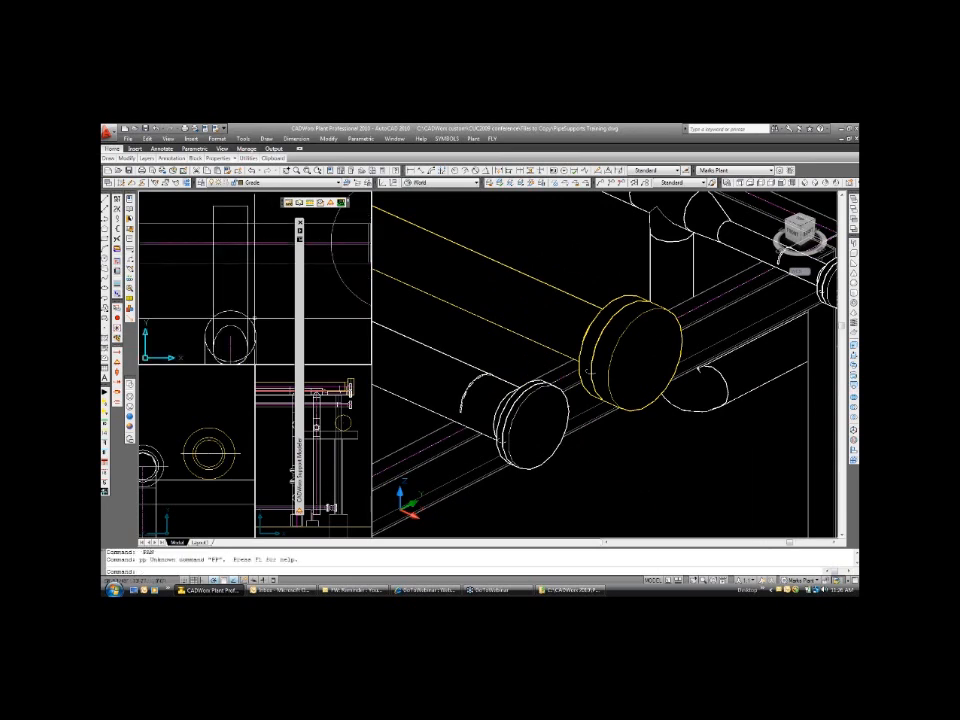
pyautogui.scroll(1, 265, 290)
pyautogui.write('p')
pyautogui.press('Return')
pyautogui.moveTo(244, 300); pyautogui.dragTo(201, 268)
pyautogui.scroll(-5, 255, 241)
pyautogui.scroll(4, 240, 300)
pyautogui.press('Escape')
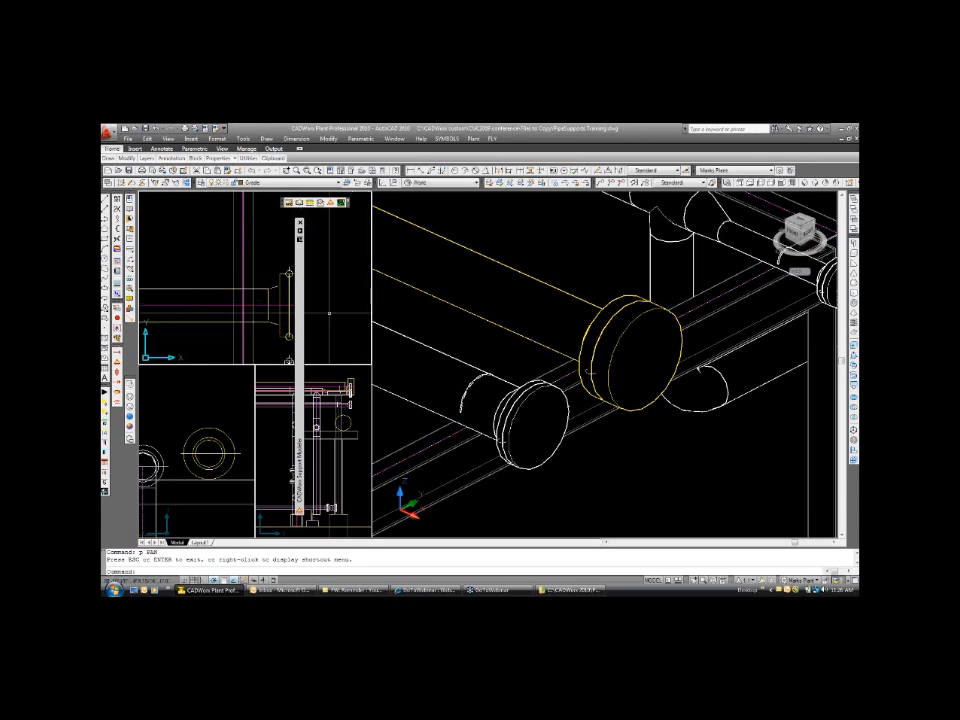
# Insert CUSTOM Pipe shoes [2"-24"] on the yellow flanged pipe over the steel beam, using a nearest snap point and a downward direction.
pyautogui.moveTo(300, 322)
pyautogui.click(380, 469)
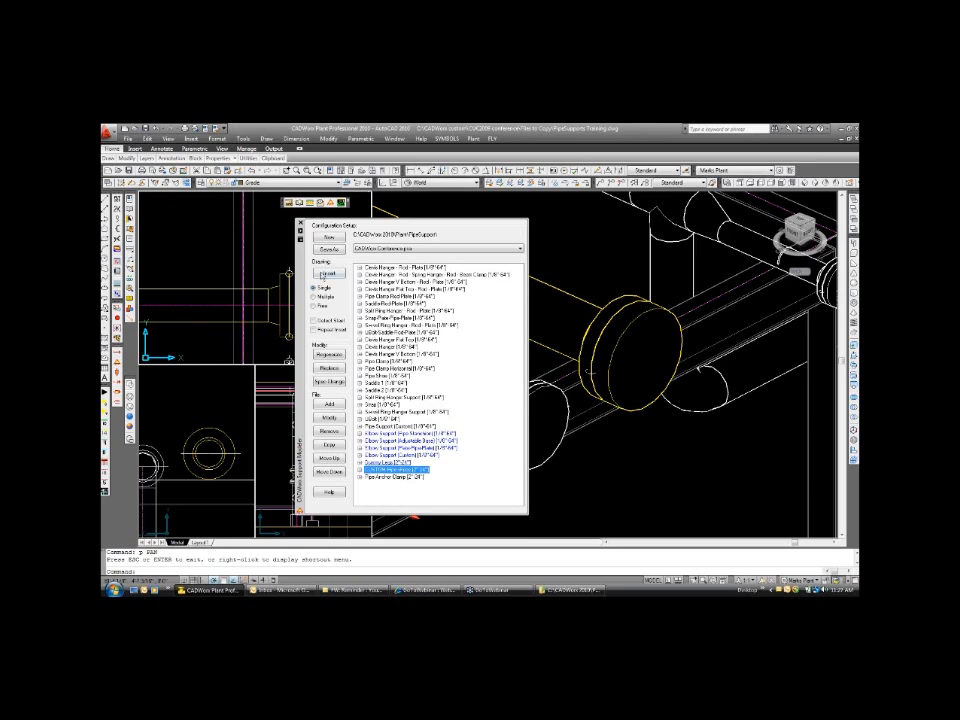
pyautogui.click(329, 273)
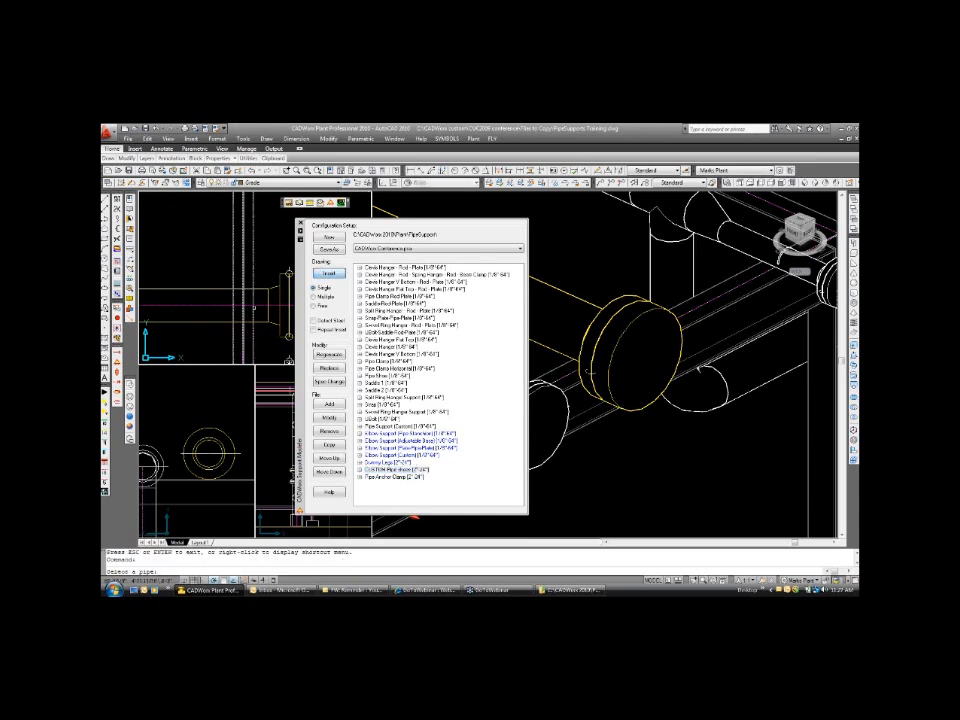
pyautogui.click(589, 371)
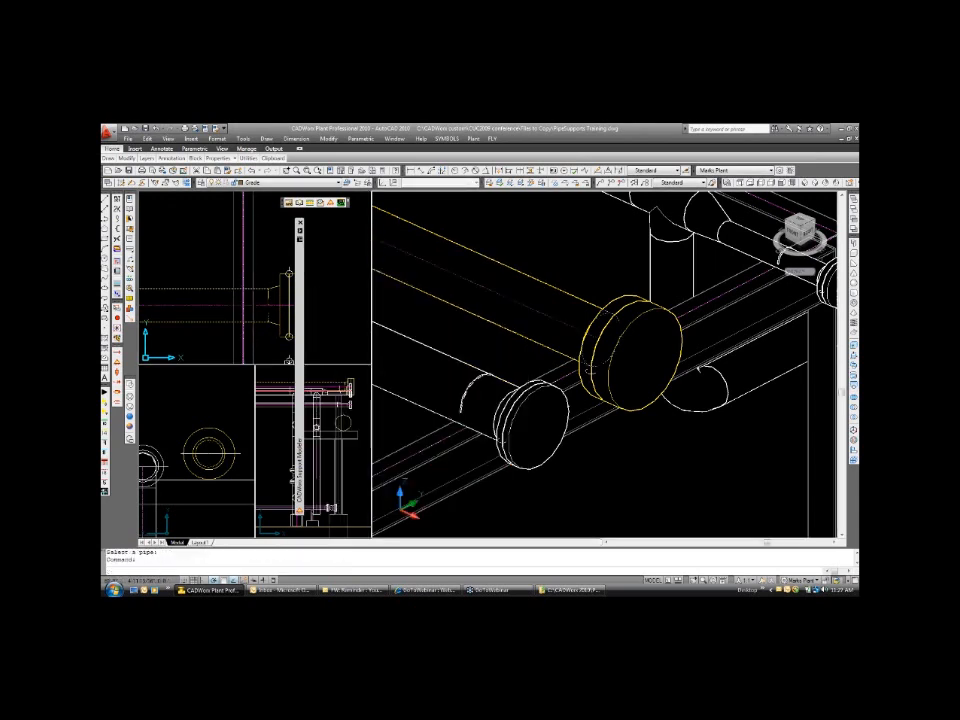
pyautogui.click(251, 299)
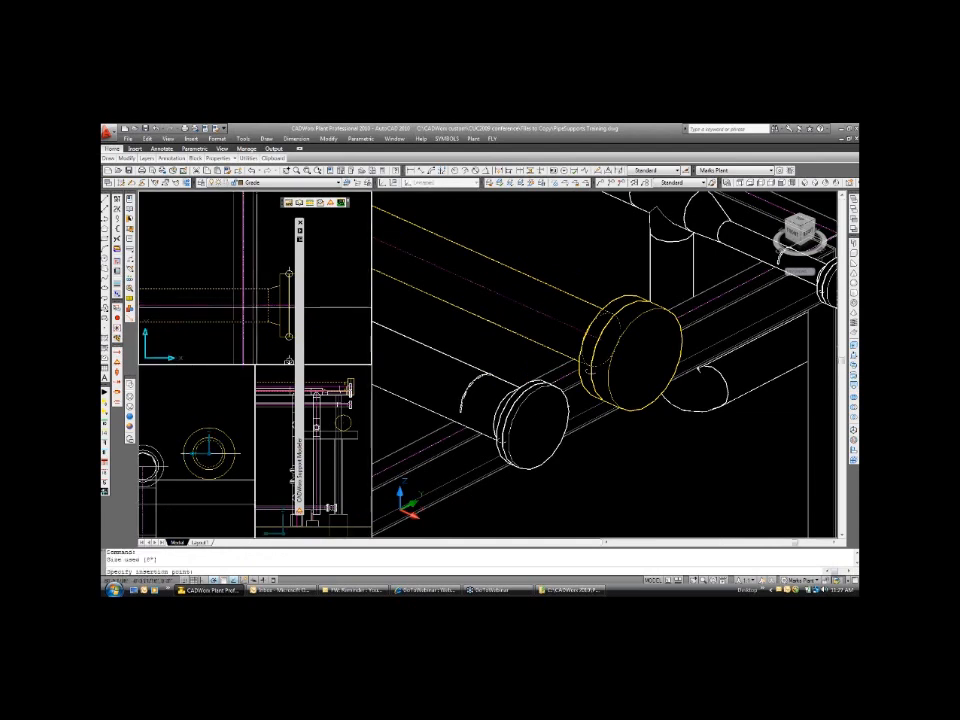
pyautogui.write('nea')
pyautogui.press('Return')
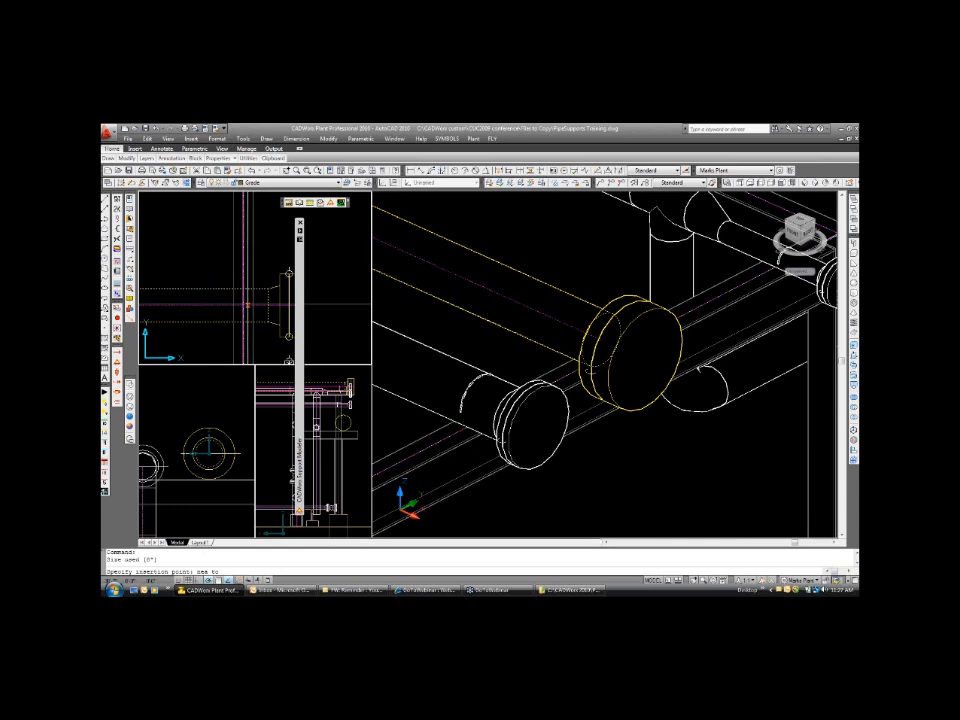
pyautogui.click(247, 303)
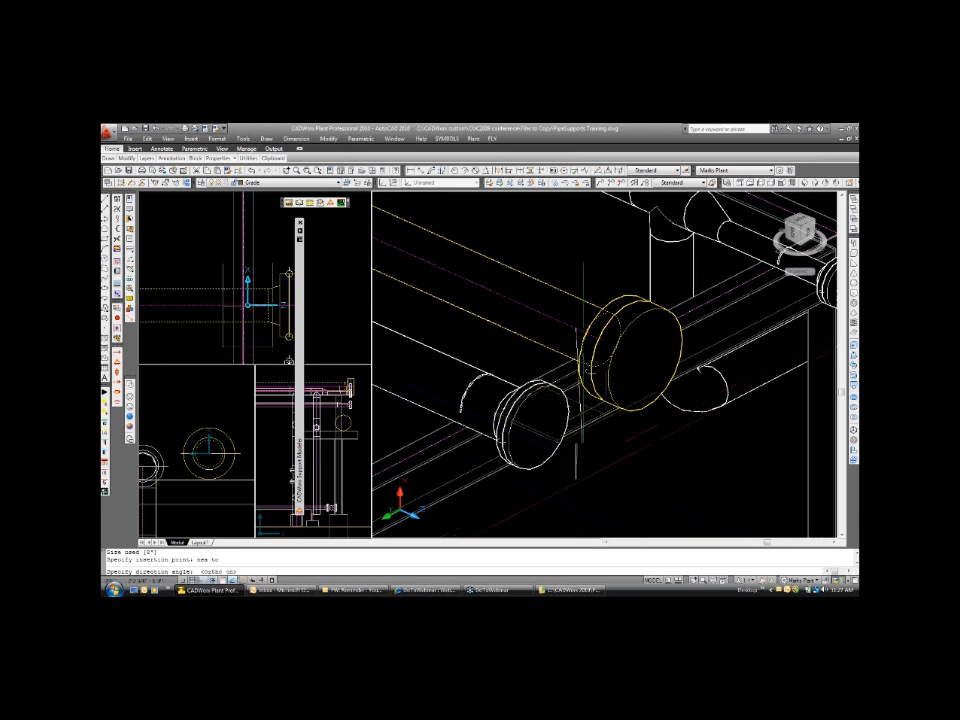
pyautogui.press('F8')
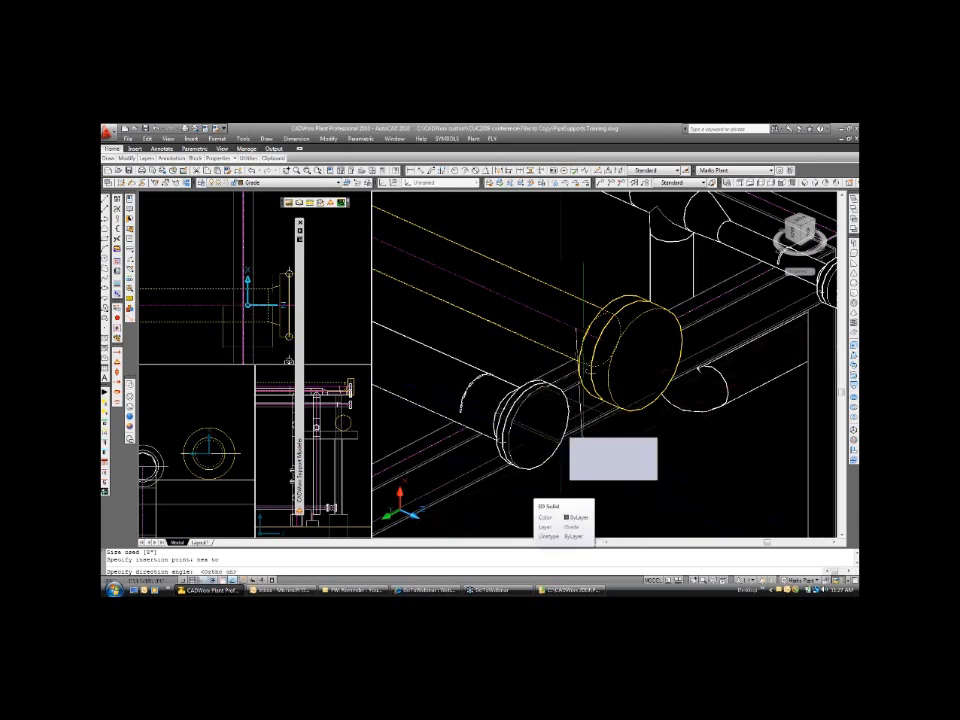
pyautogui.click(580, 482)
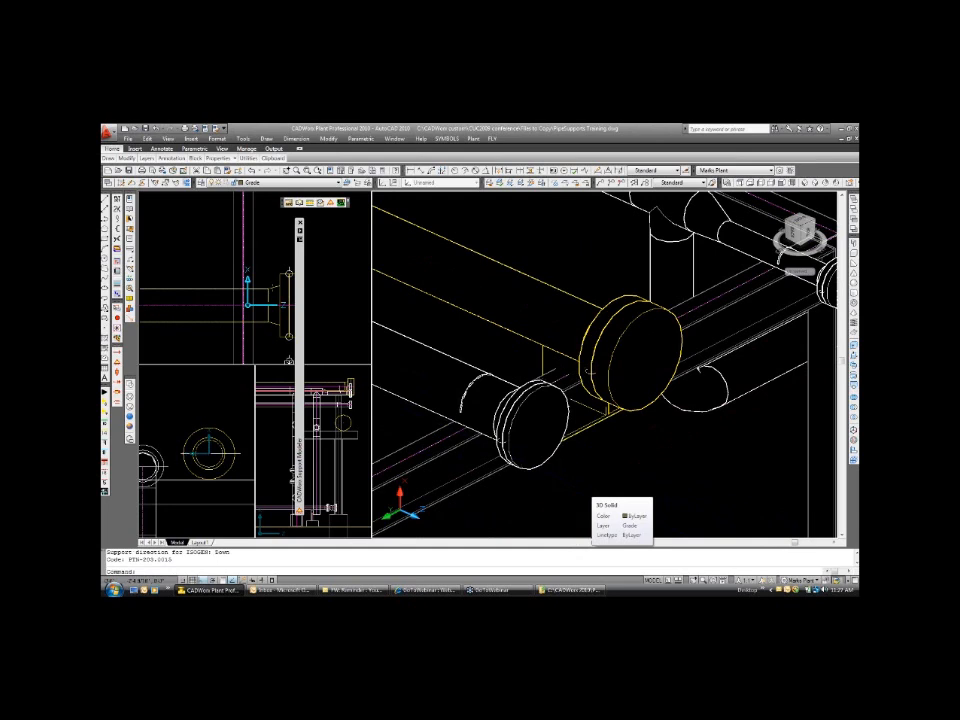
pyautogui.click(200, 455)
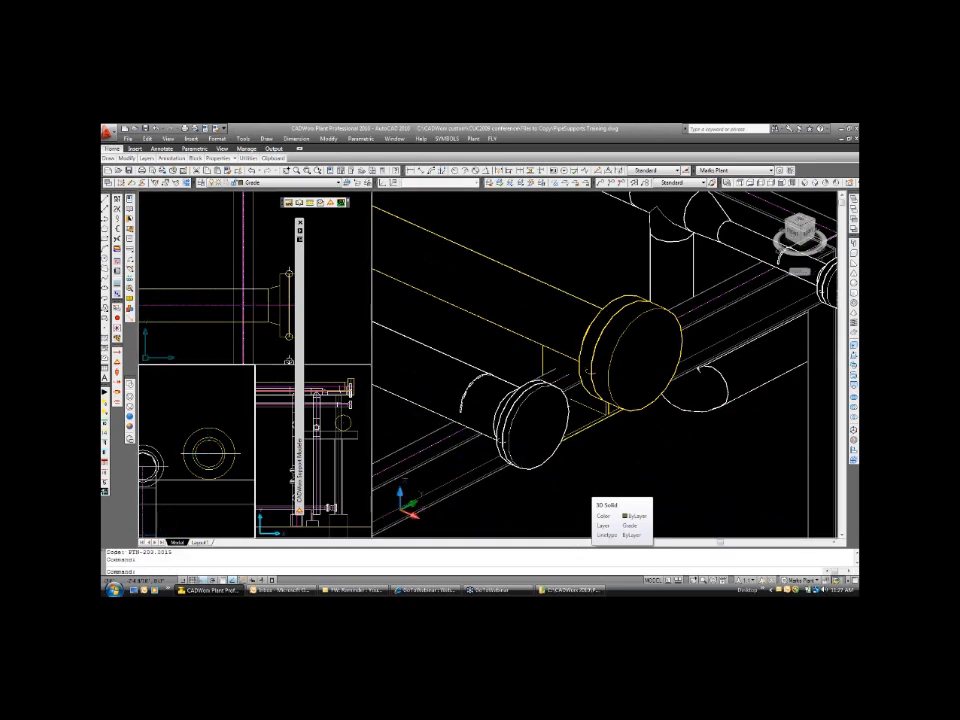
pyautogui.click(585, 490)
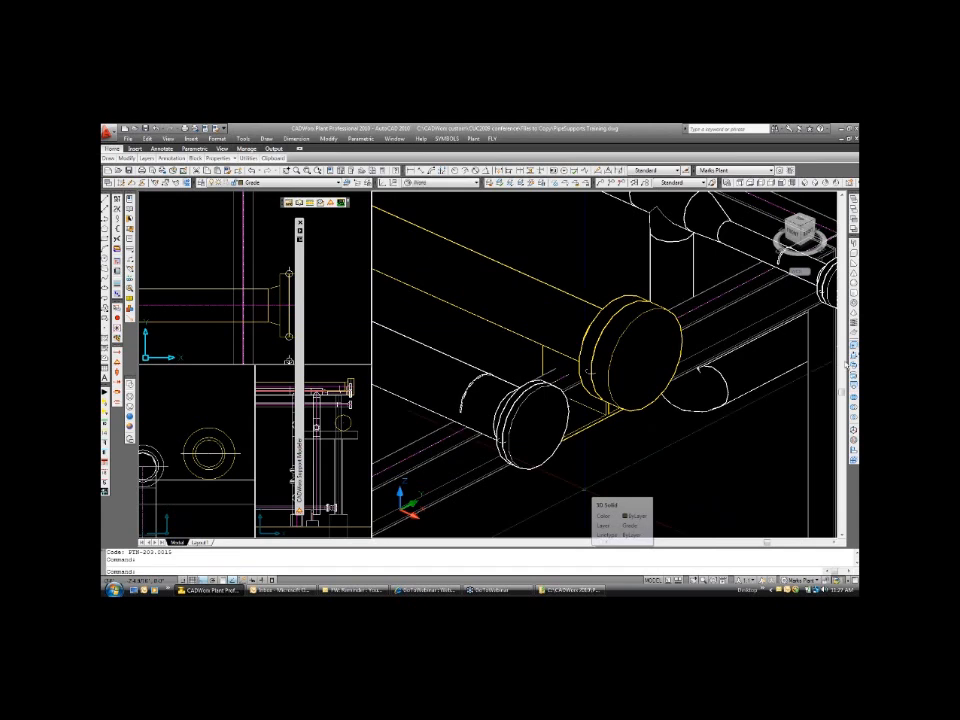
pyautogui.click(237, 241)
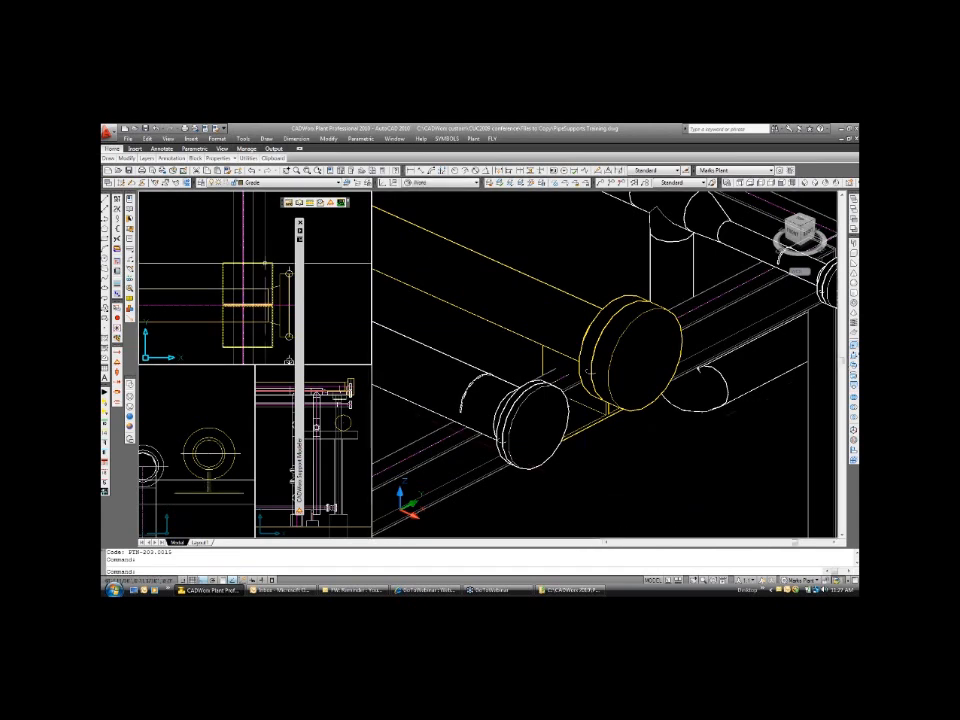
pyautogui.doubleClick(265, 263)
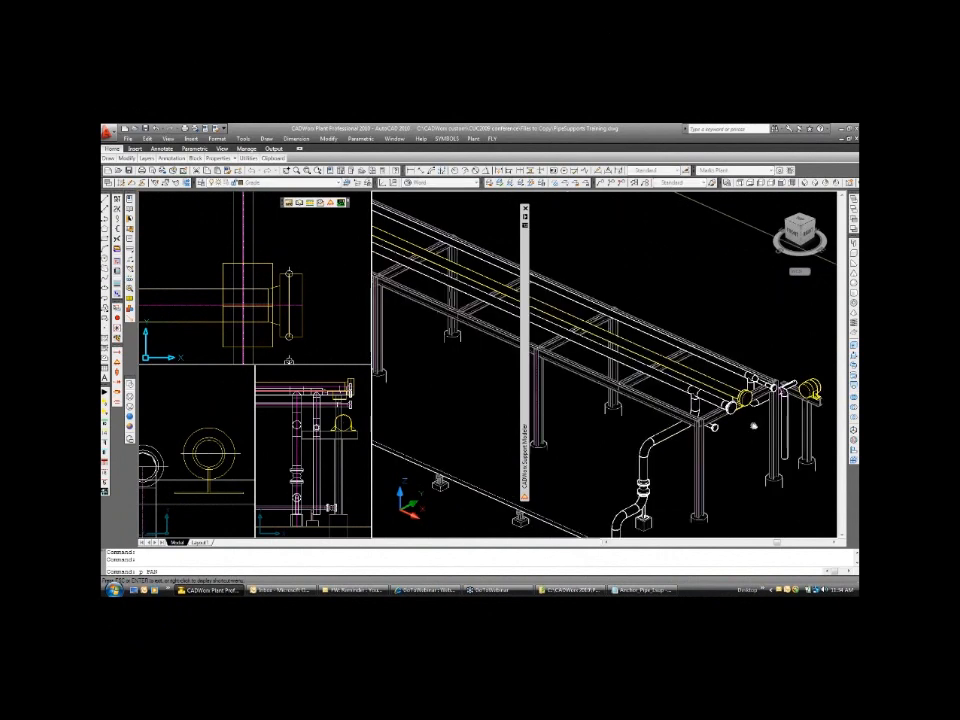
# Bring the low pipe run and its small concrete-based steel supports into the isometric view.
pyautogui.moveTo(754, 426); pyautogui.dragTo(754, 306)
pyautogui.scroll(2, 569, 444)
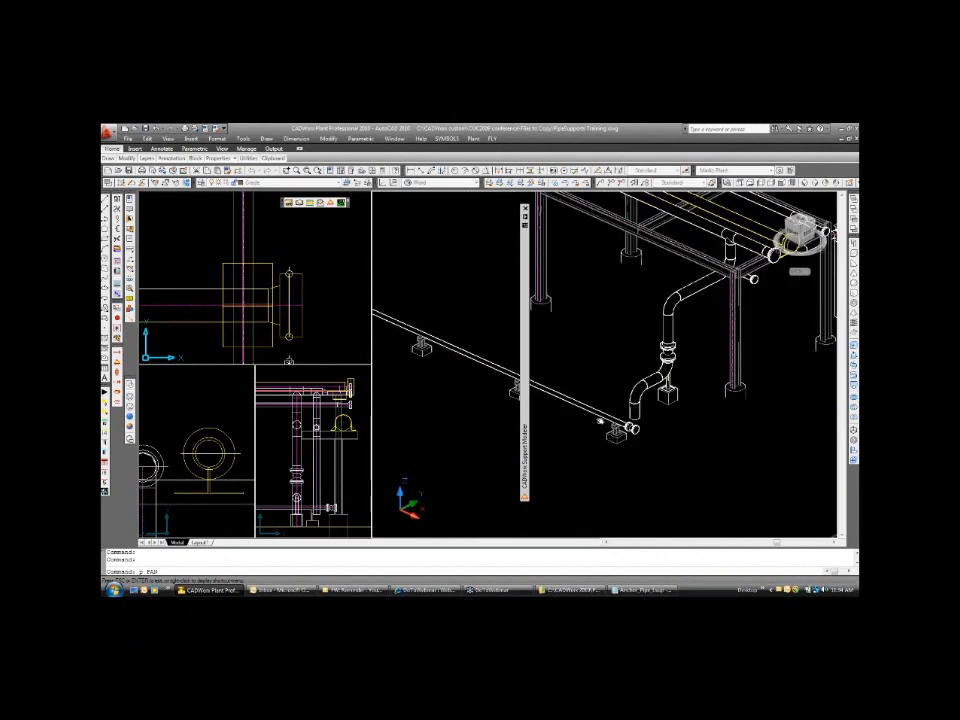
pyautogui.scroll(3, 600, 422)
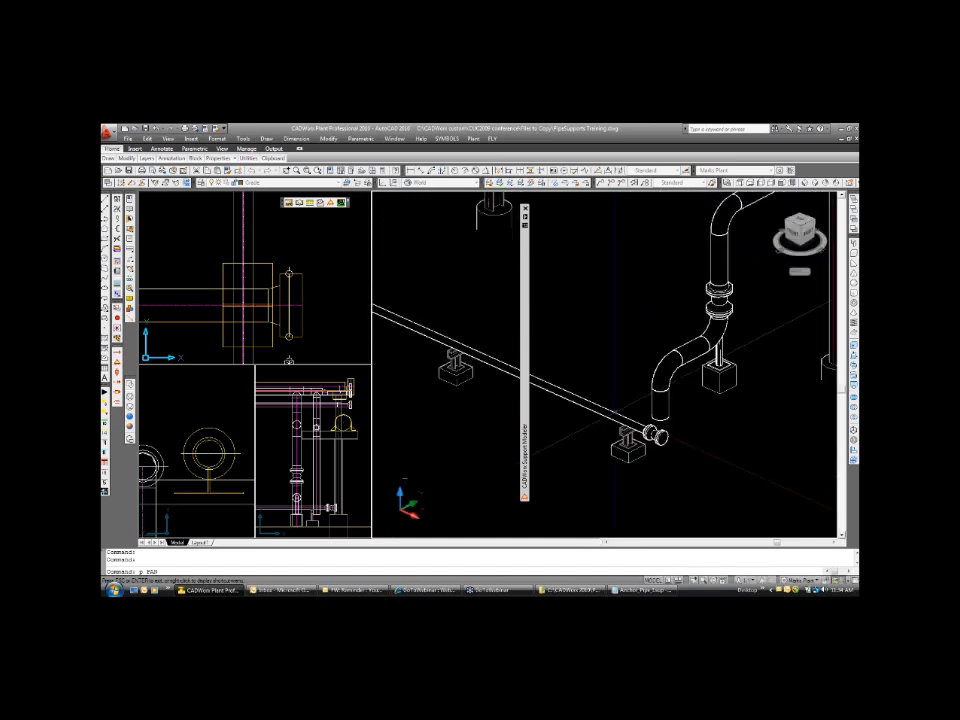
pyautogui.press('Escape')
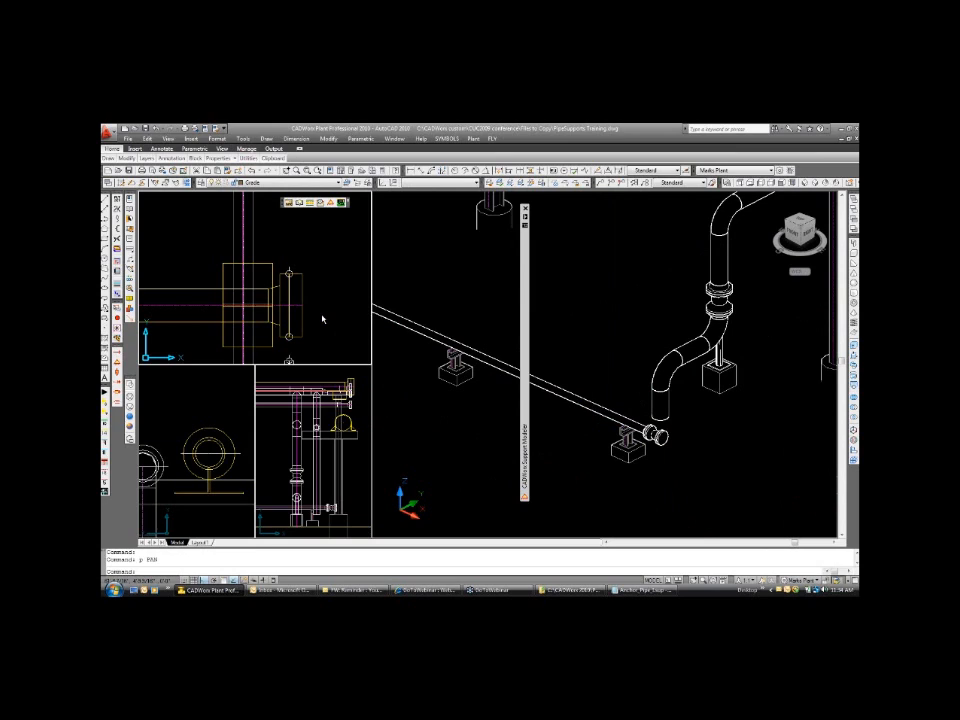
# Bring a steel support of the low pipe run, toward its elbow end, up close in the plan view.
pyautogui.scroll(-3, 322, 320)
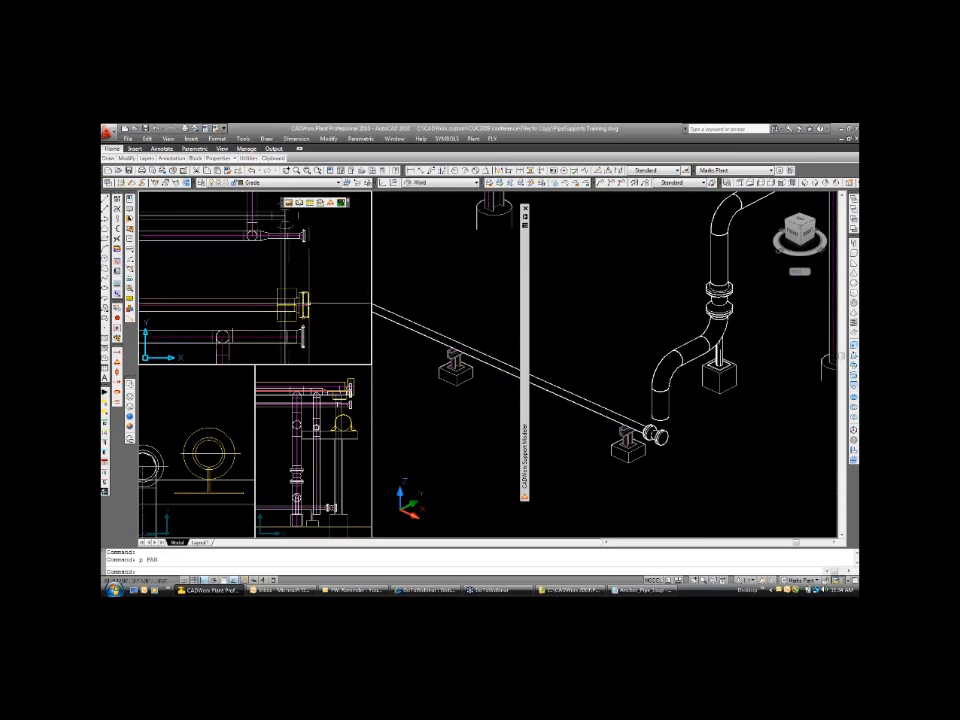
pyautogui.scroll(-4, 308, 303)
pyautogui.write('p')
pyautogui.press('Return')
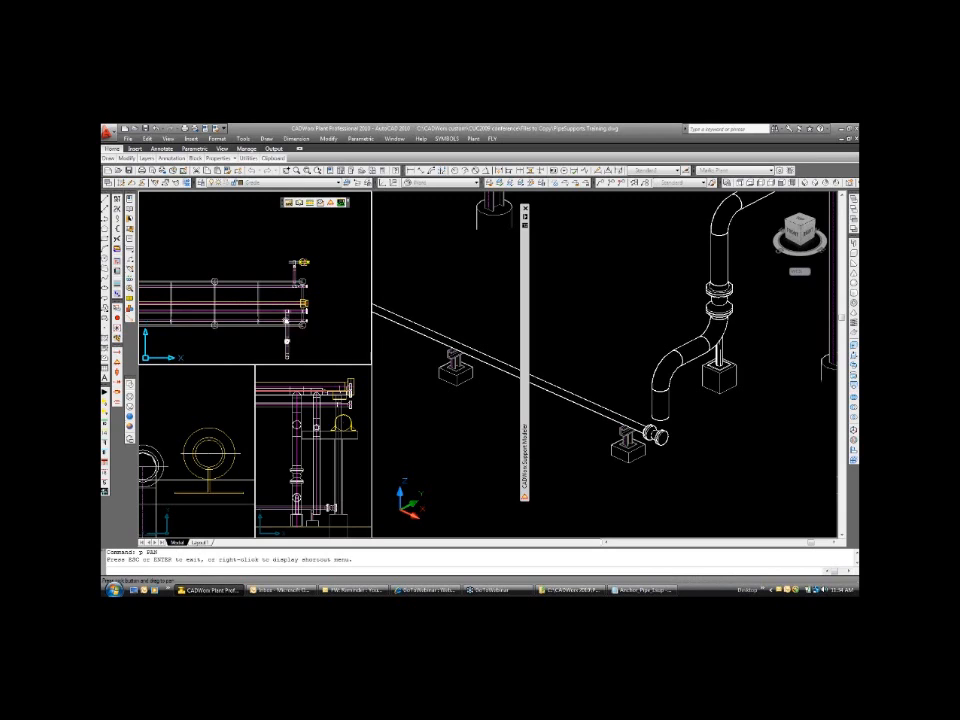
pyautogui.moveTo(287, 341); pyautogui.dragTo(343, 285)
pyautogui.scroll(2, 229, 317)
pyautogui.scroll(3, 228, 316)
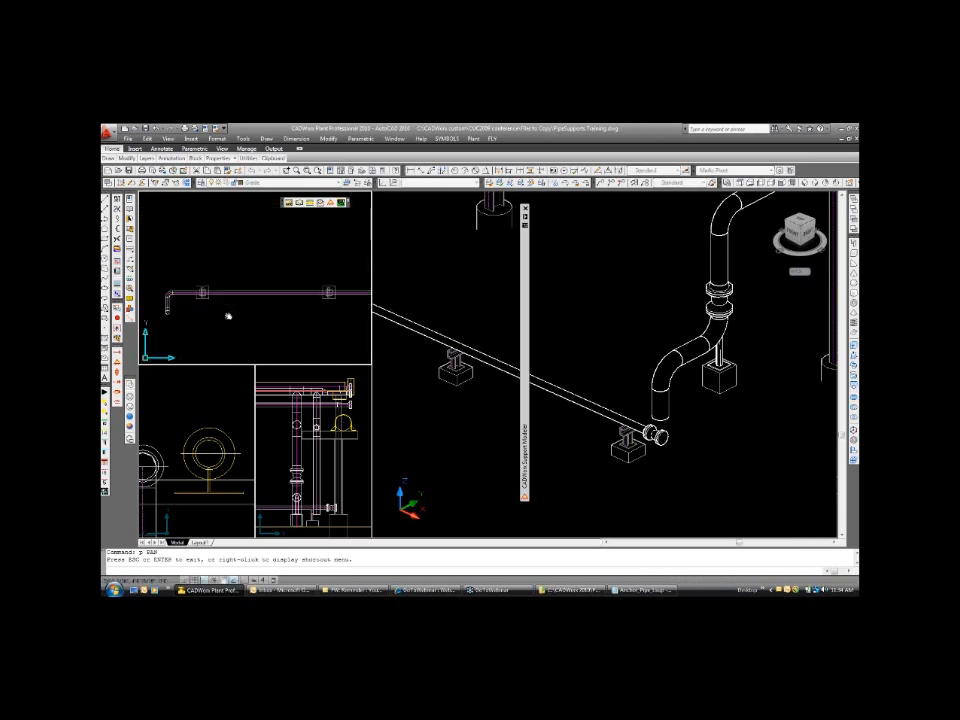
pyautogui.scroll(3, 228, 316)
pyautogui.moveTo(208, 246); pyautogui.dragTo(266, 266)
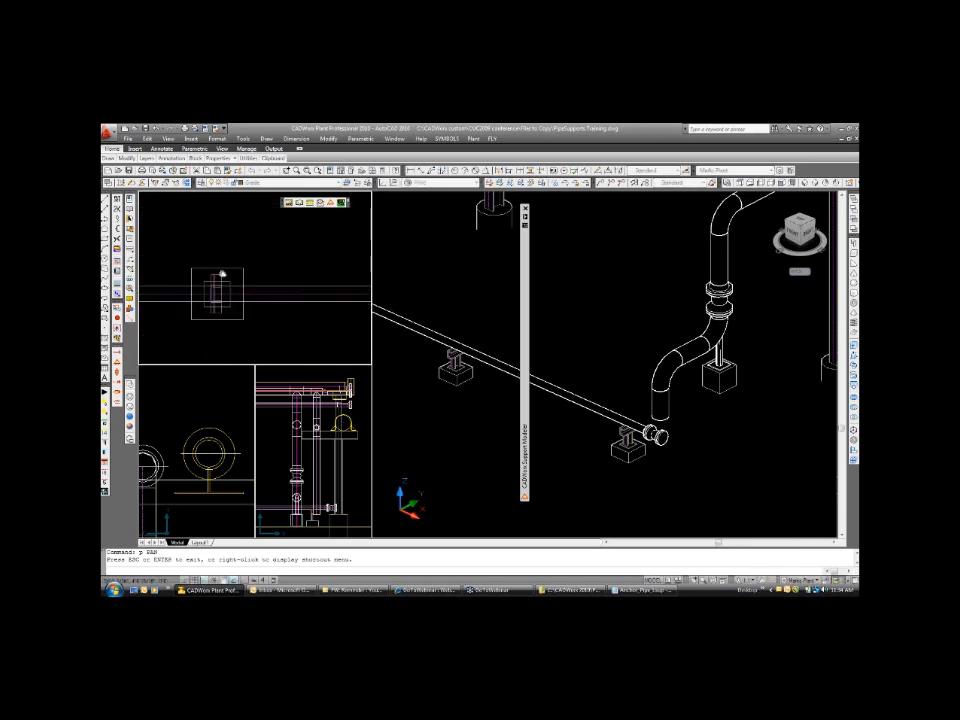
pyautogui.scroll(3, 222, 275)
pyautogui.press('Escape')
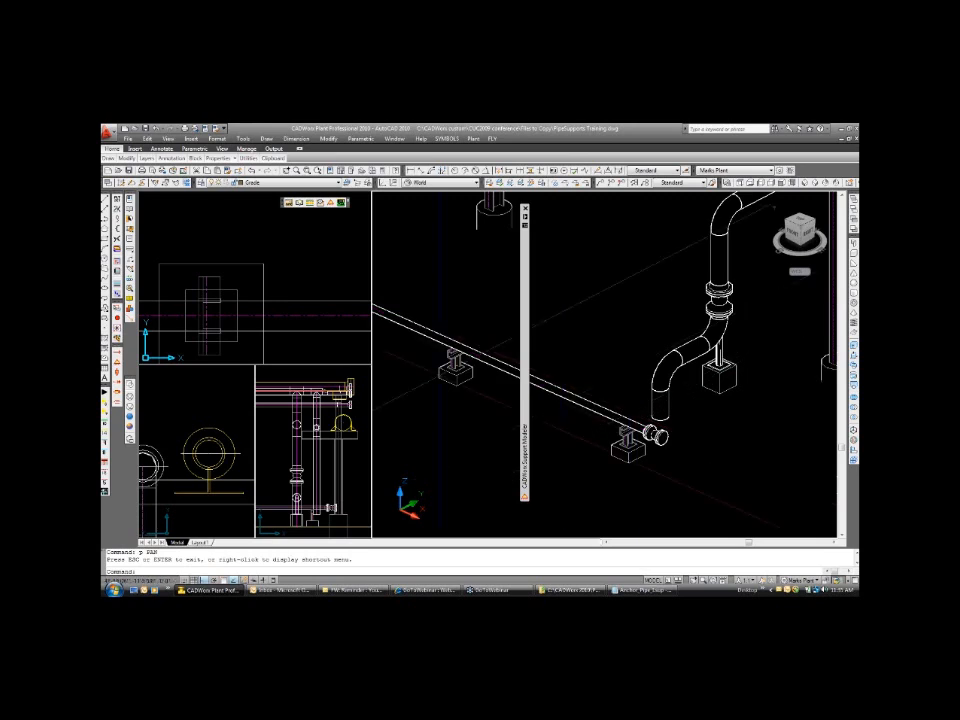
# Set support placement to Multiple with Detect Steel enabled and start inserting UBolt [1/8"-64"].
pyautogui.moveTo(525, 244)
pyautogui.click(539, 283)
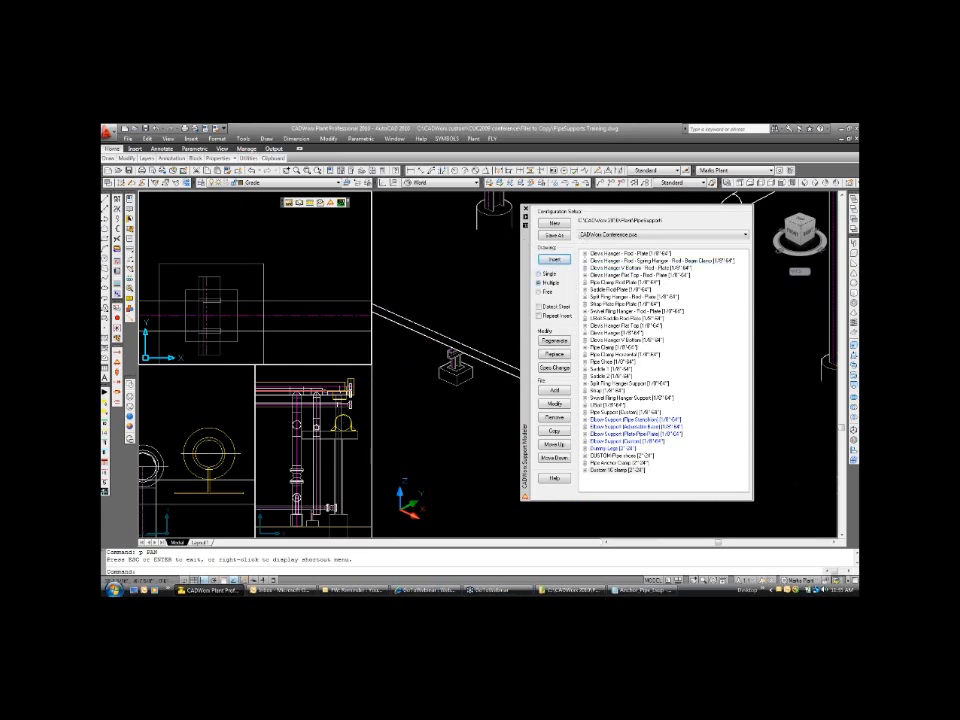
pyautogui.click(539, 306)
pyautogui.click(603, 405)
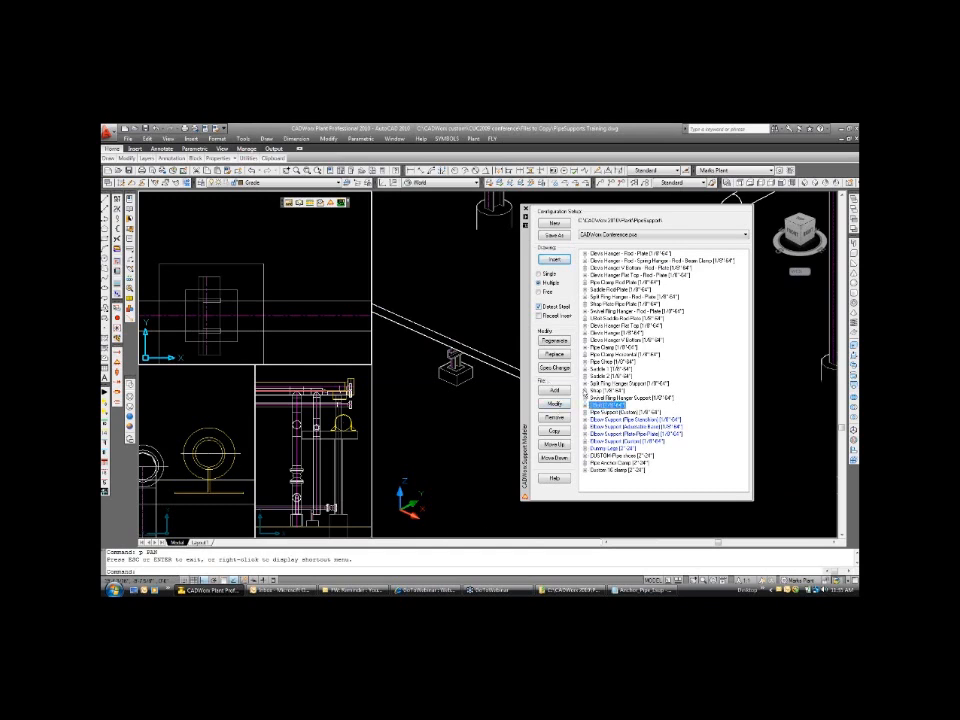
pyautogui.click(555, 262)
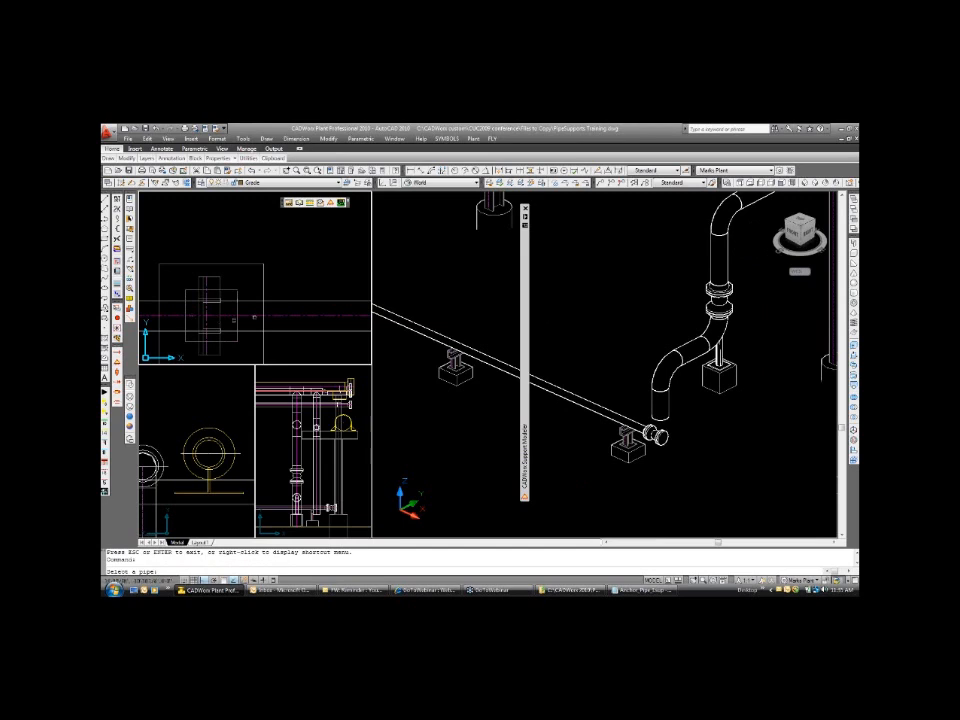
# Select the low pipe and define the support run from the support shown in plan to the one beside the flanged end, using nearest snaps.
pyautogui.click(247, 316)
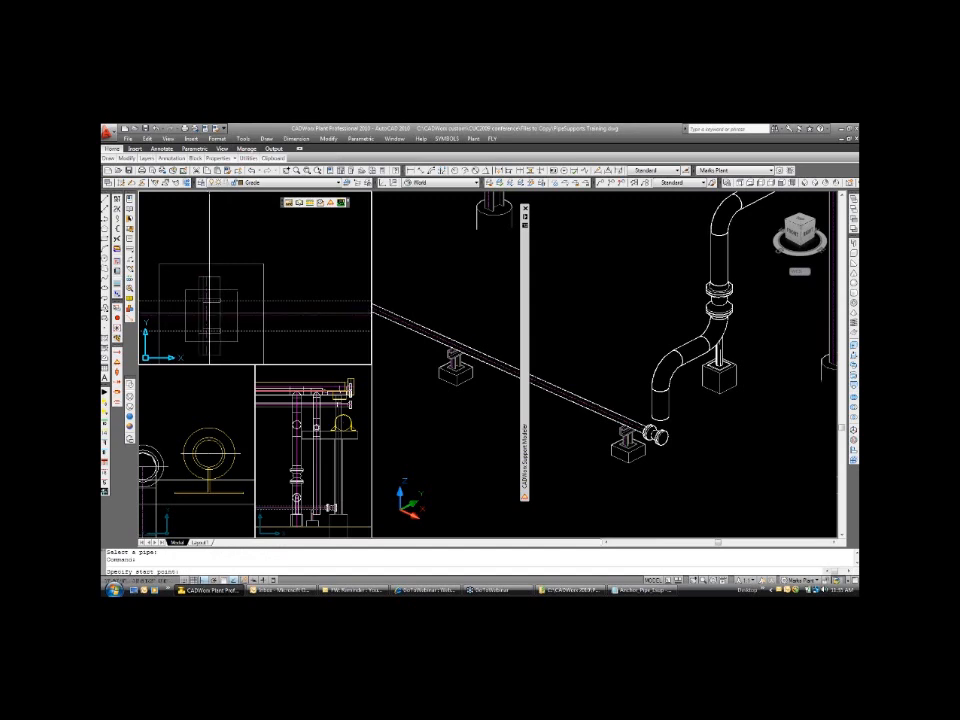
pyautogui.write('nd')
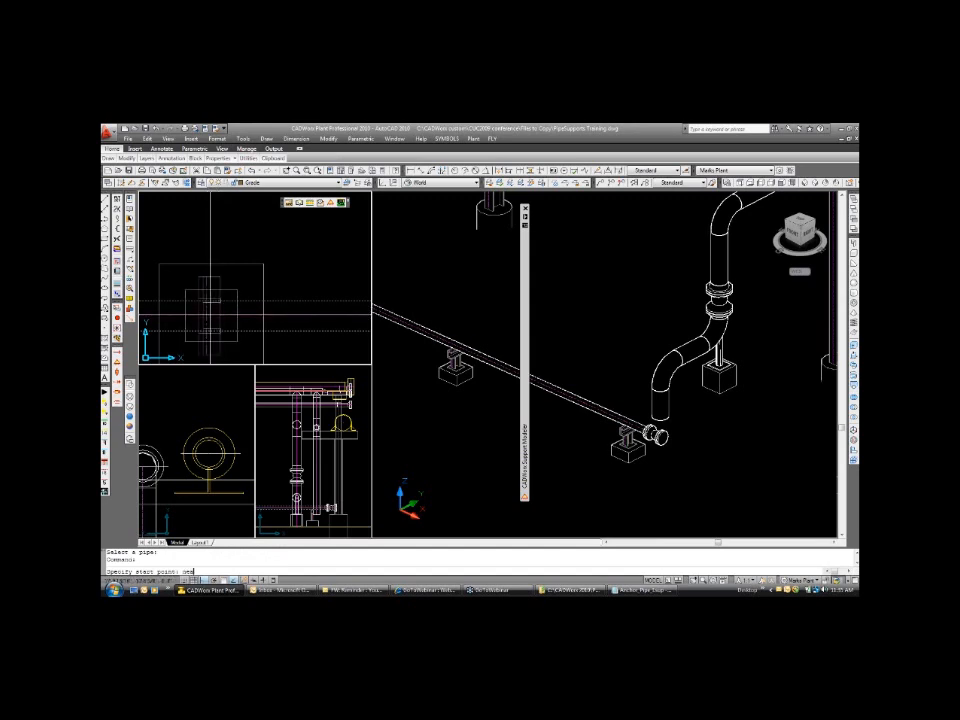
pyautogui.press('Return')
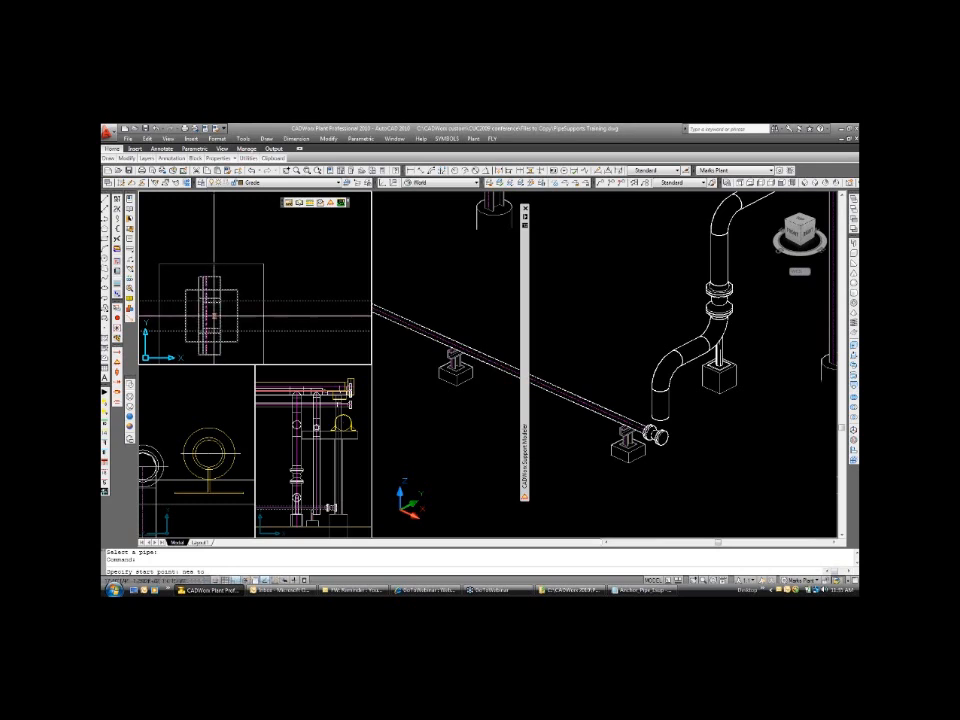
pyautogui.click(212, 316)
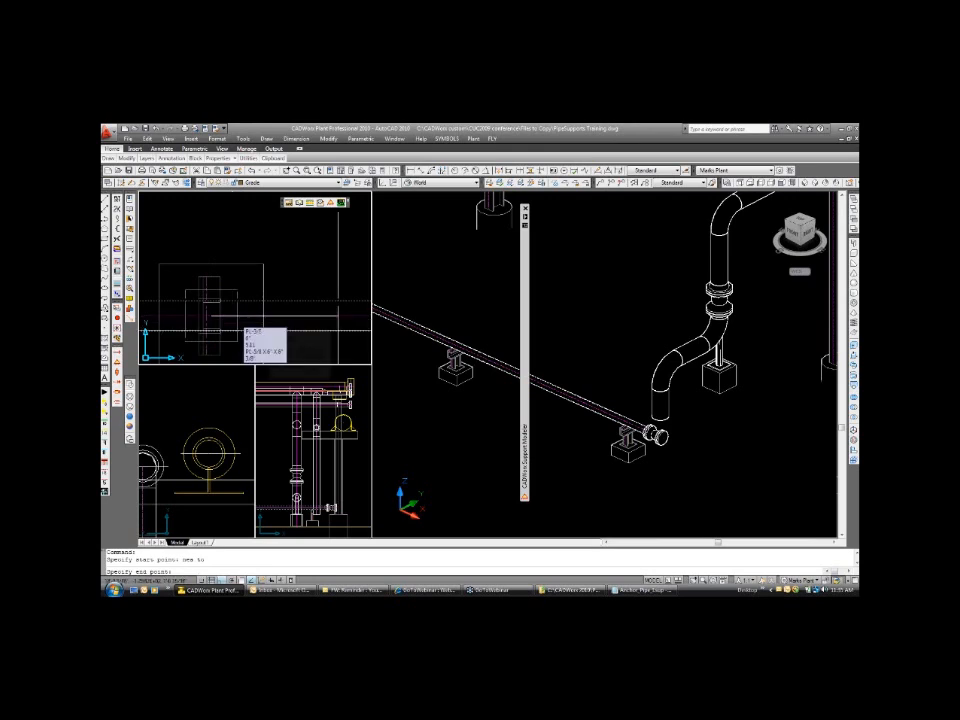
pyautogui.click(629, 434)
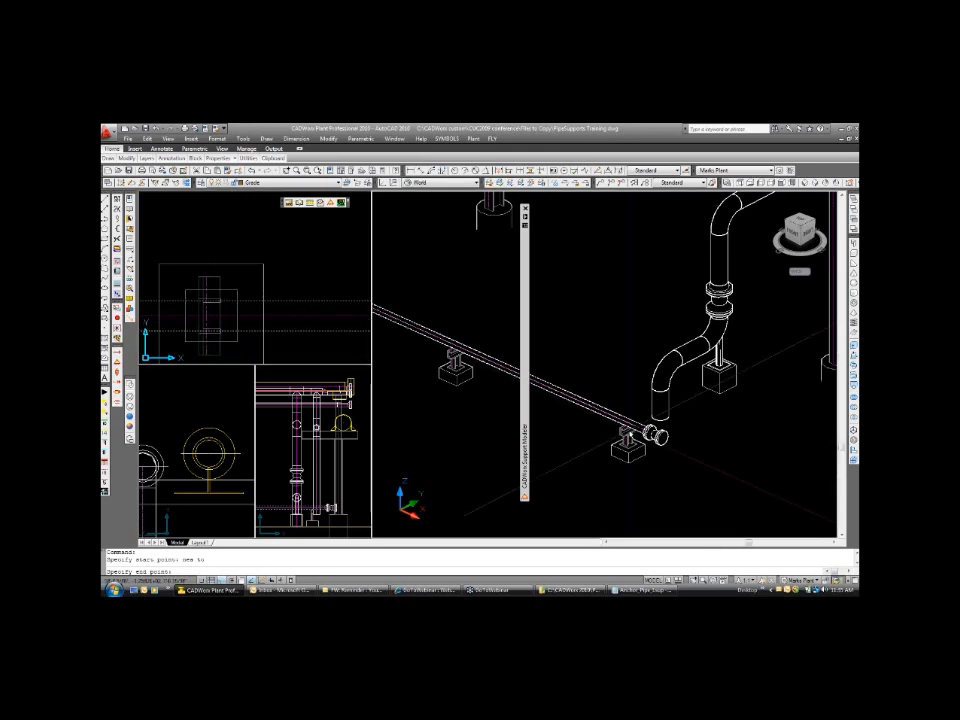
pyautogui.scroll(3, 632, 440)
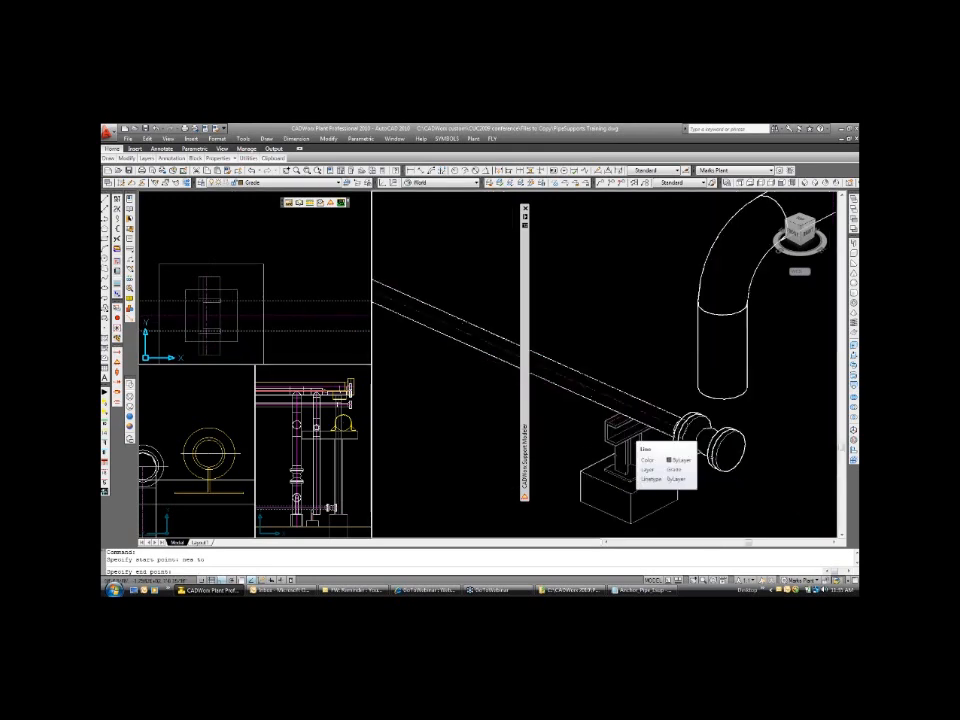
pyautogui.scroll(4, 632, 440)
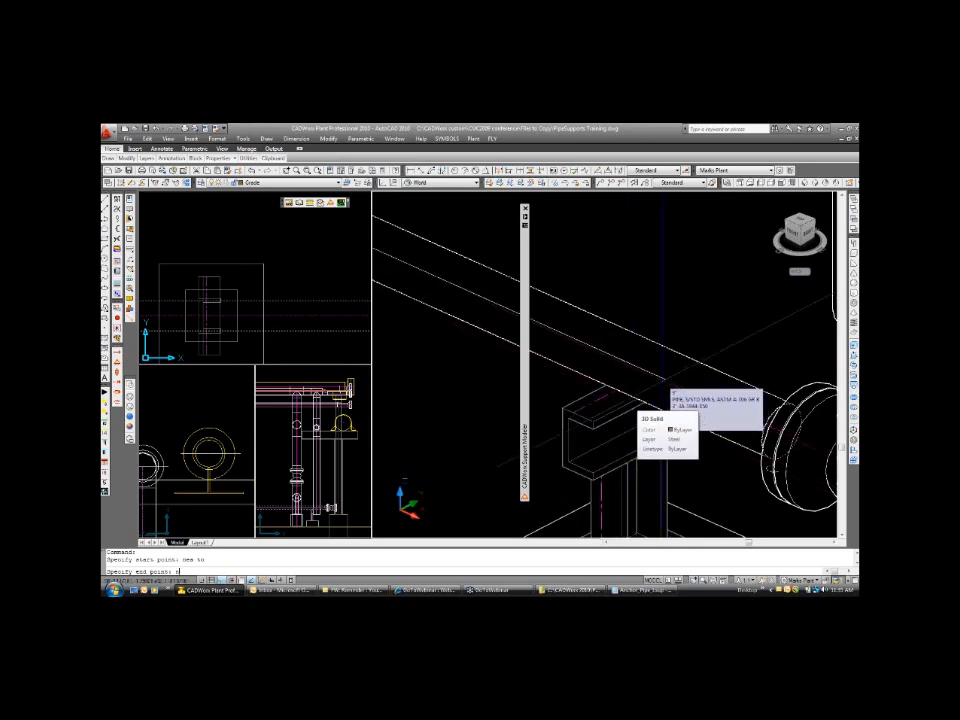
pyautogui.click(662, 386)
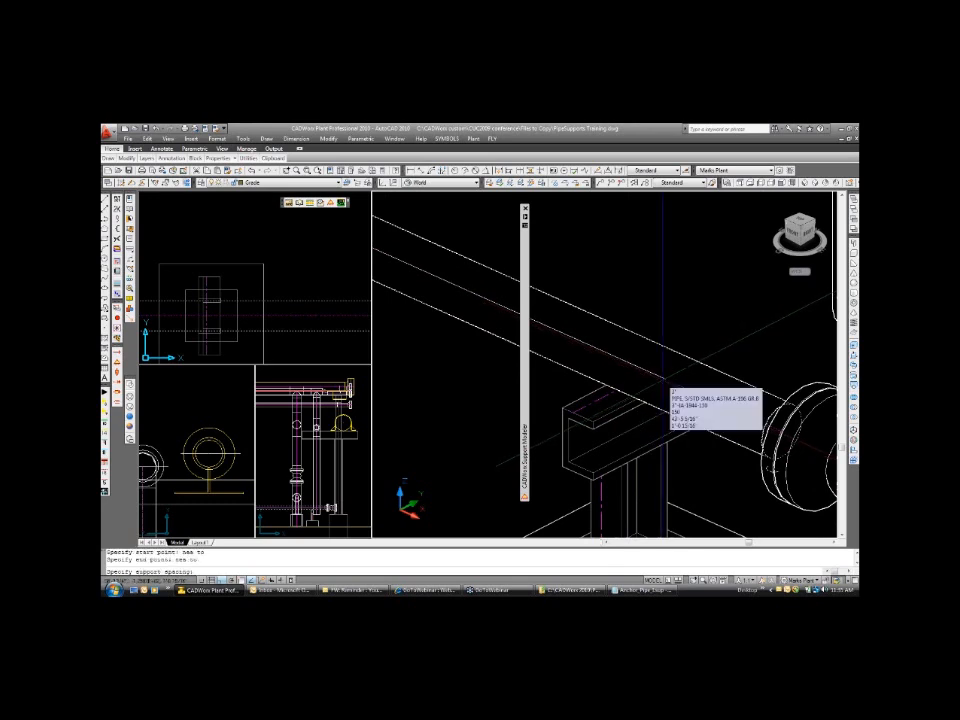
# Set the support spacing to 10' and accept the optional values offered for the UBolt.
pyautogui.scroll(-3, 662, 386)
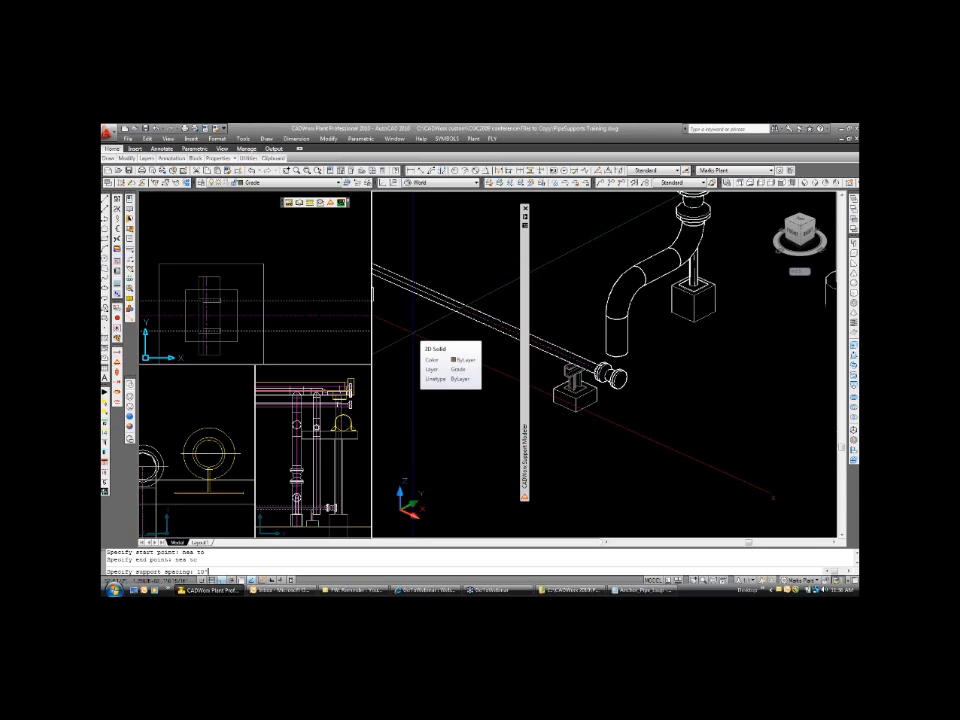
pyautogui.press('Return')
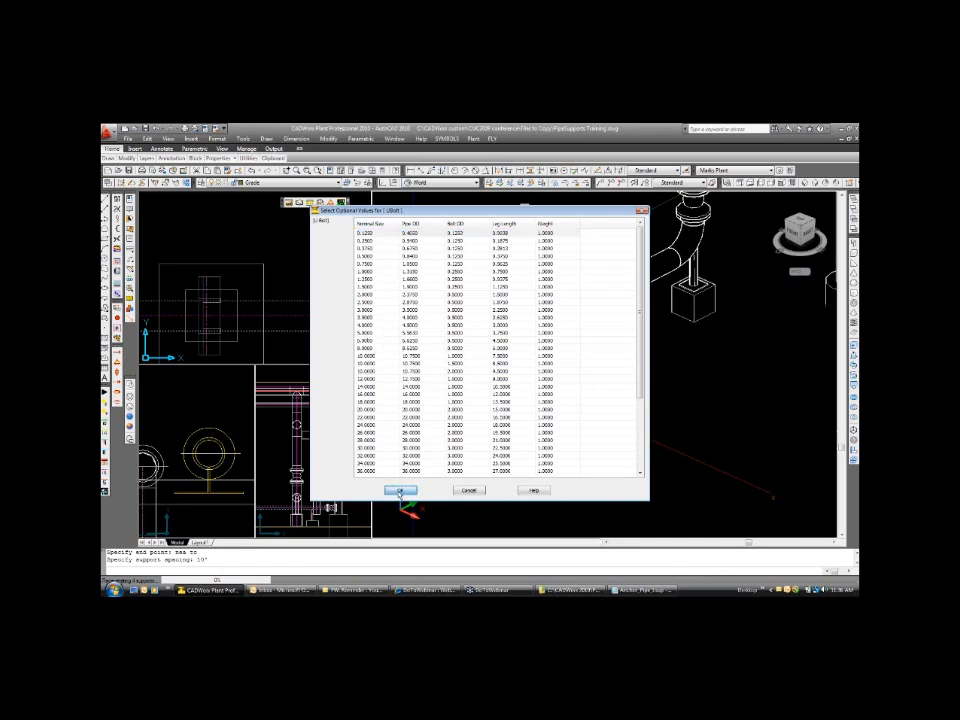
pyautogui.click(399, 491)
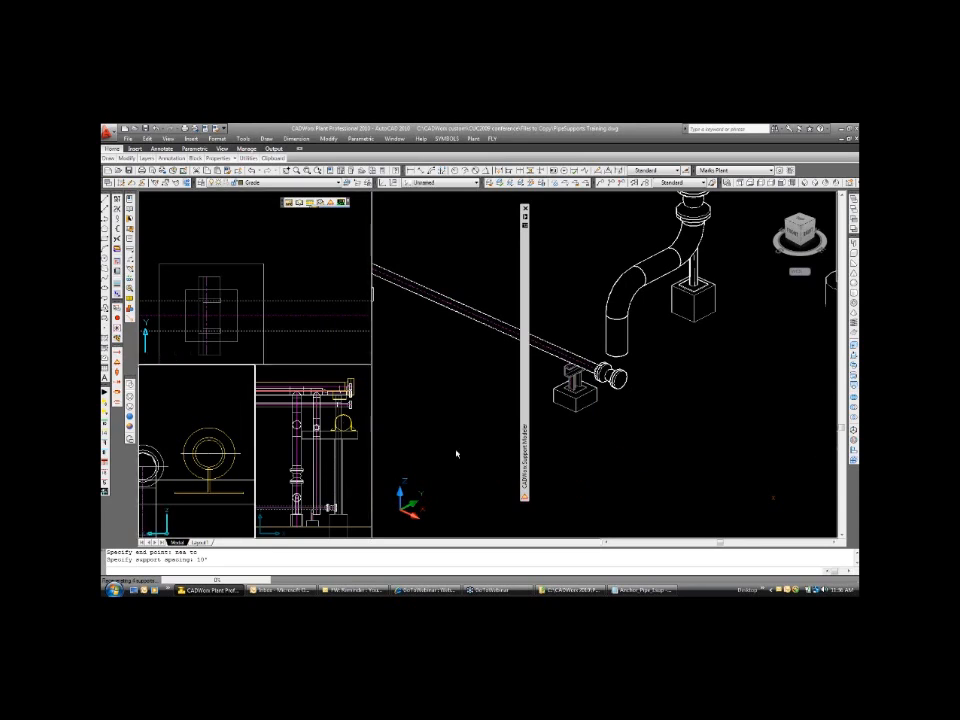
# Specify the UBolts' direction angle by picking in the elevation views, completing the multiple insertion along the low pipe.
pyautogui.press('Return')
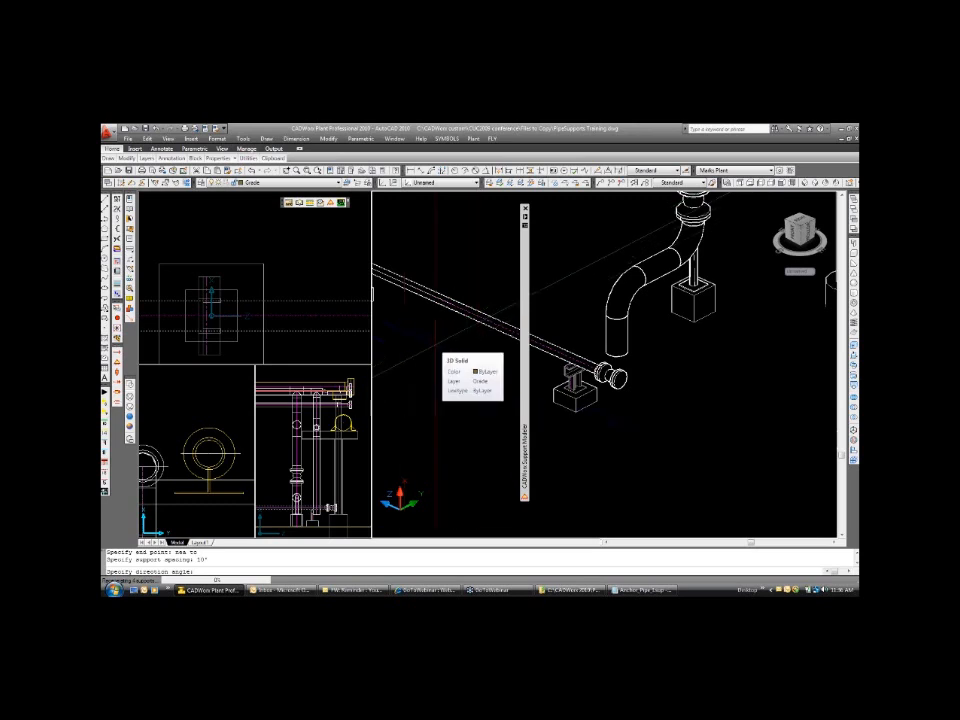
pyautogui.write('p')
pyautogui.press('Return')
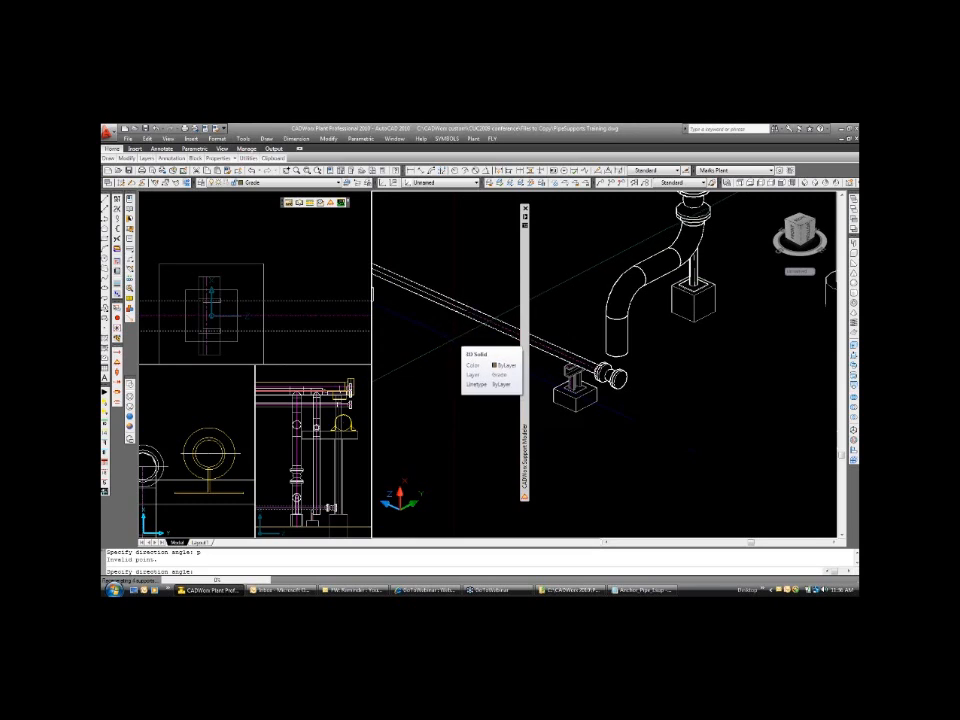
pyautogui.scroll(-4, 452, 334)
pyautogui.scroll(-5, 455, 342)
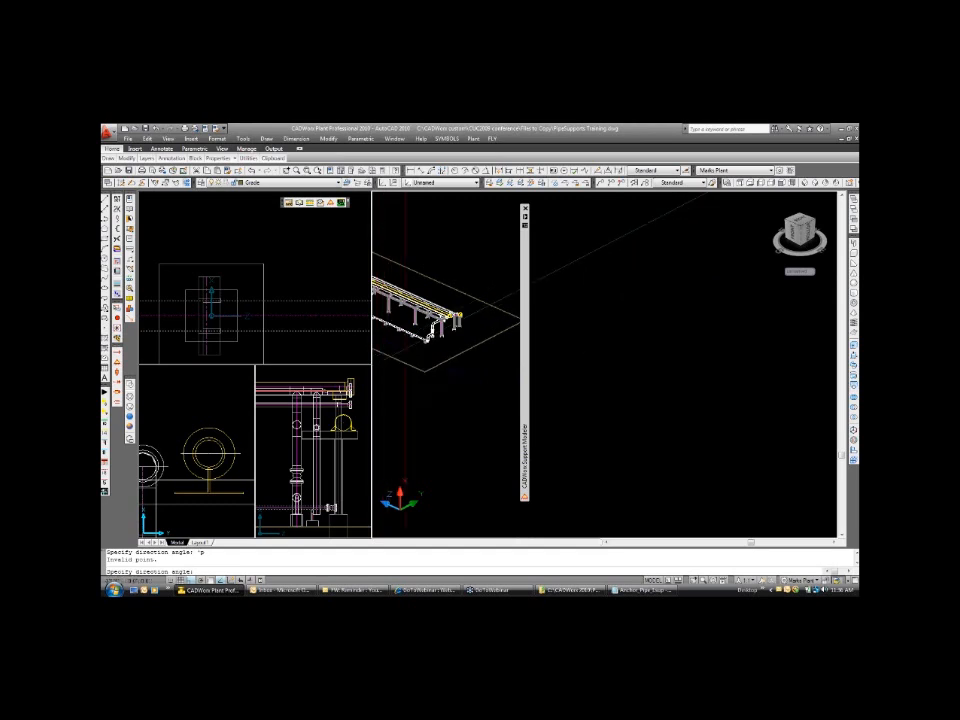
pyautogui.click(142, 340)
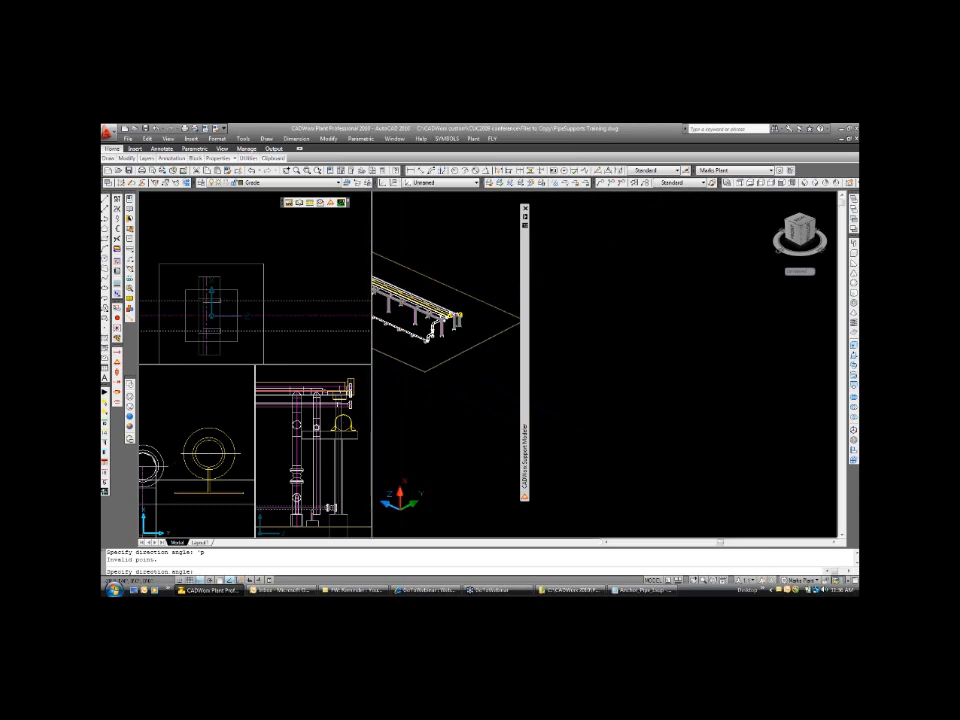
pyautogui.scroll(-3, 178, 480)
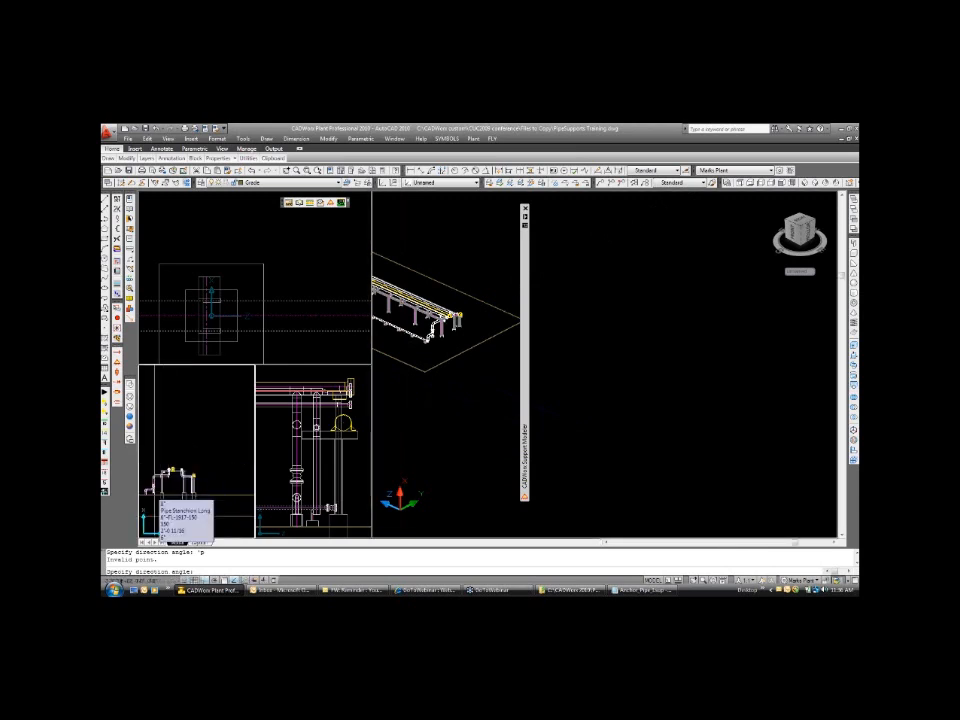
pyautogui.click(154, 496)
pyautogui.click(300, 383)
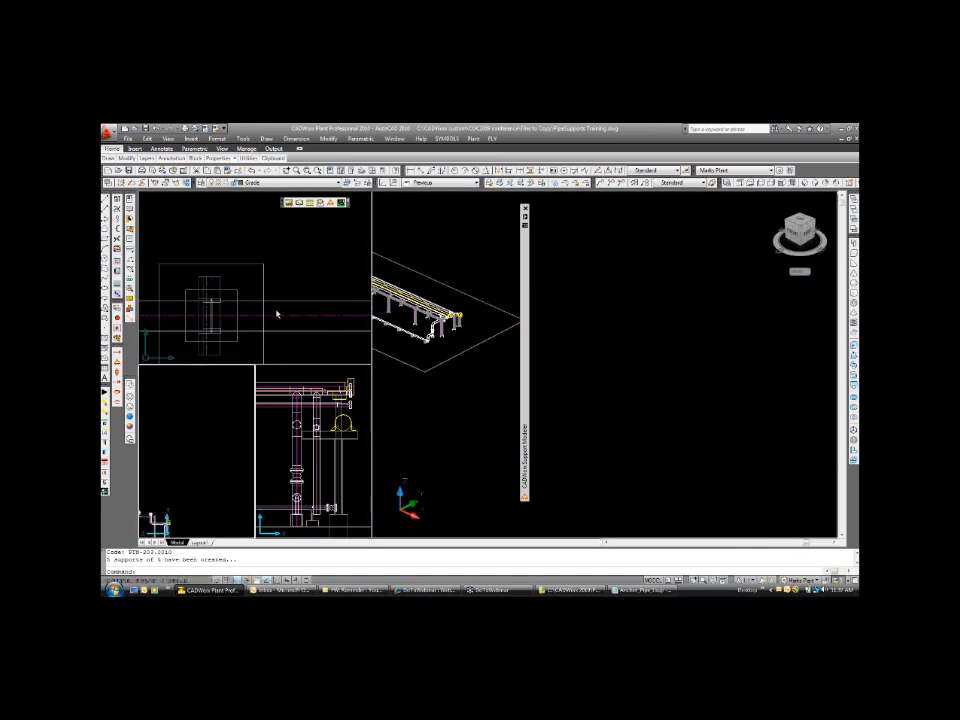
# Examine the UBolts along the low pipe run in the plan view, from the elbow-end support to the flanged end.
pyautogui.click(219, 315)
pyautogui.scroll(-2, 211, 312)
pyautogui.scroll(-1, 211, 312)
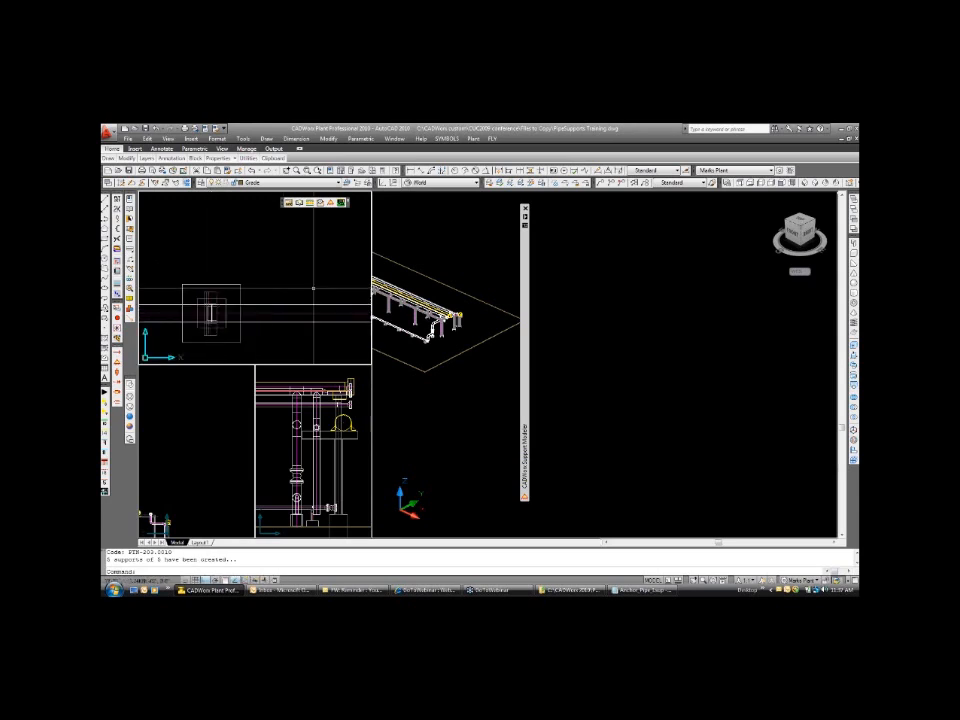
pyautogui.scroll(-6, 313, 289)
pyautogui.write('p')
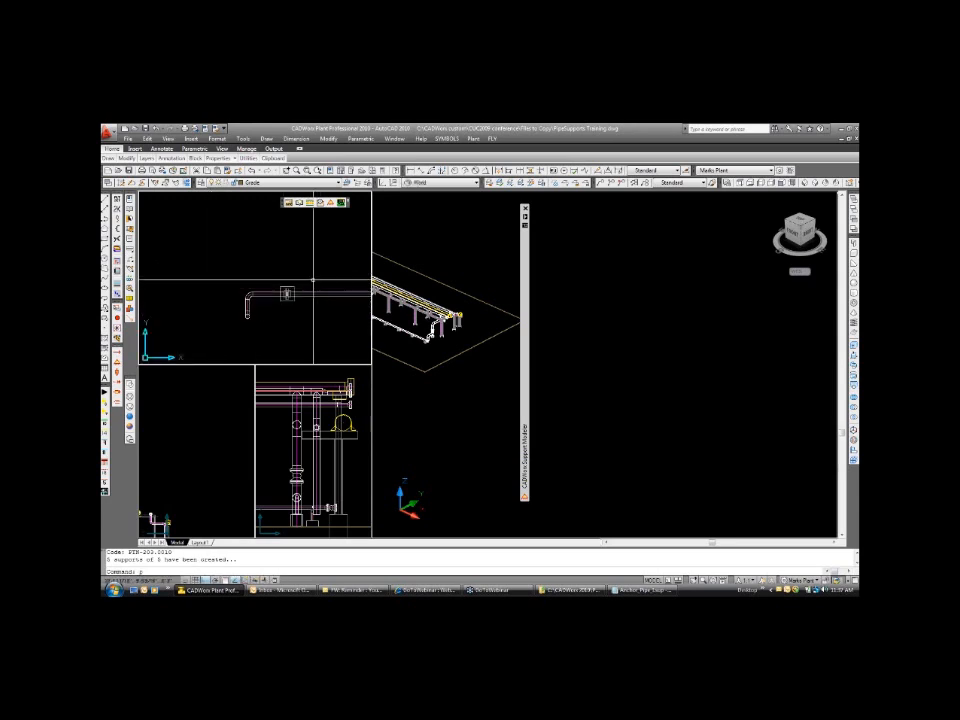
pyautogui.press('Return')
pyautogui.moveTo(284, 278); pyautogui.dragTo(255, 263)
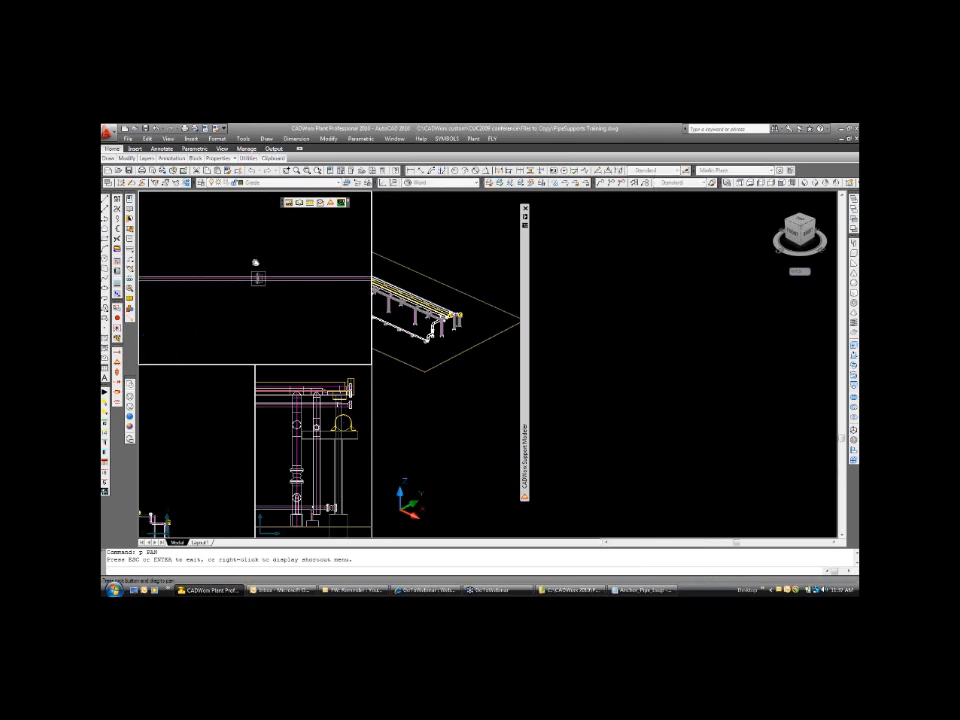
pyautogui.scroll(6, 272, 279)
pyautogui.moveTo(283, 251)
pyautogui.mouseDown()
pyautogui.moveTo(234, 240)
pyautogui.moveTo(283, 263)
pyautogui.mouseUp()
pyautogui.scroll(-6, 272, 262)
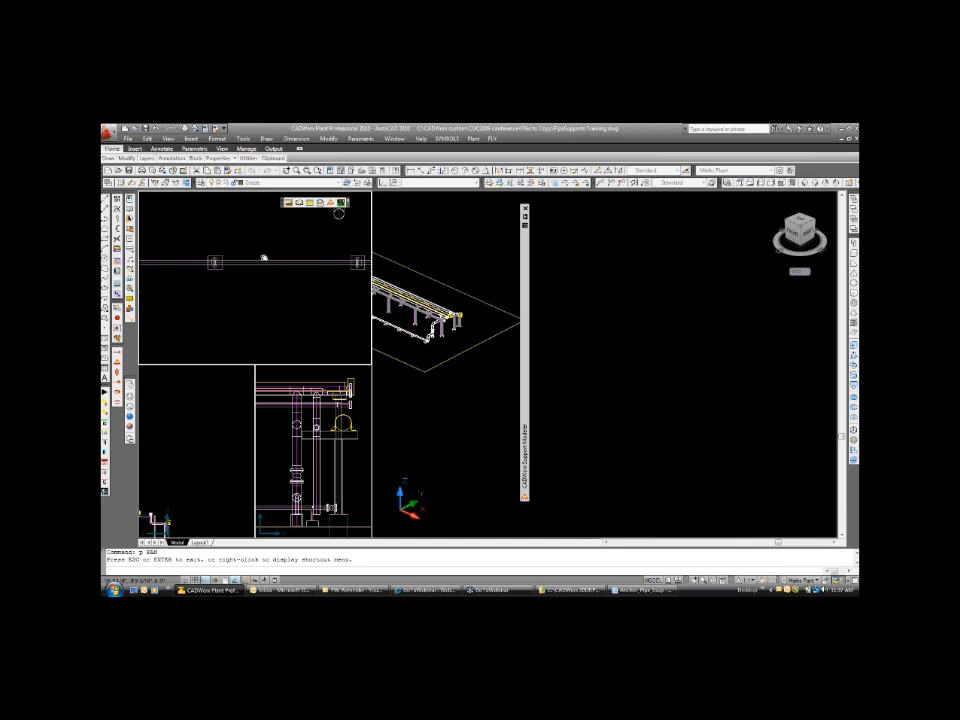
pyautogui.scroll(-2, 264, 258)
pyautogui.press('Escape')
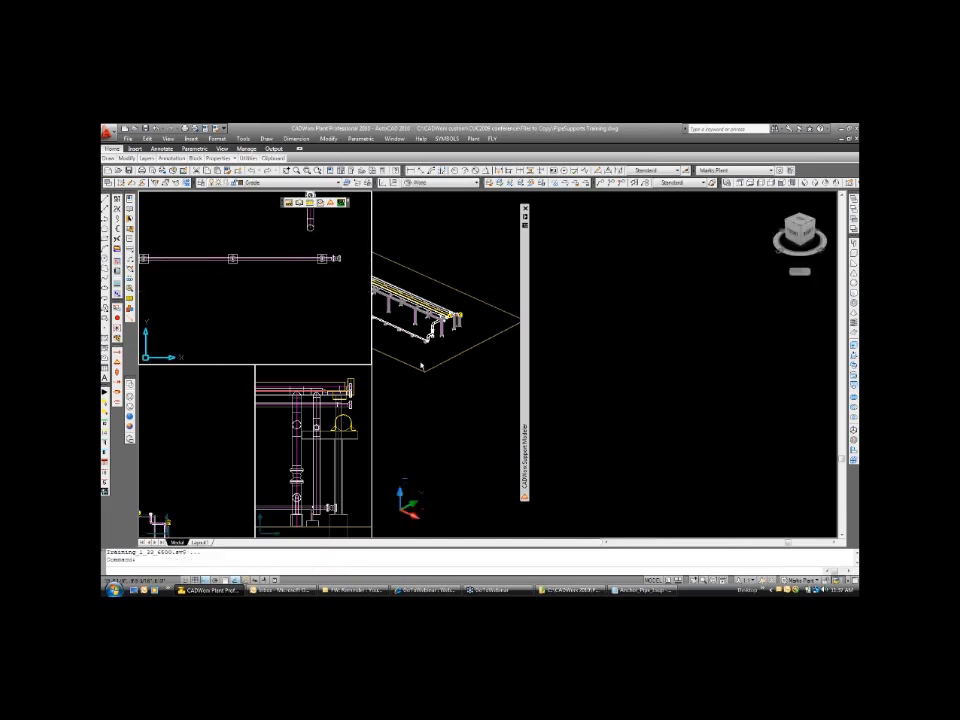
pyautogui.press('Escape')
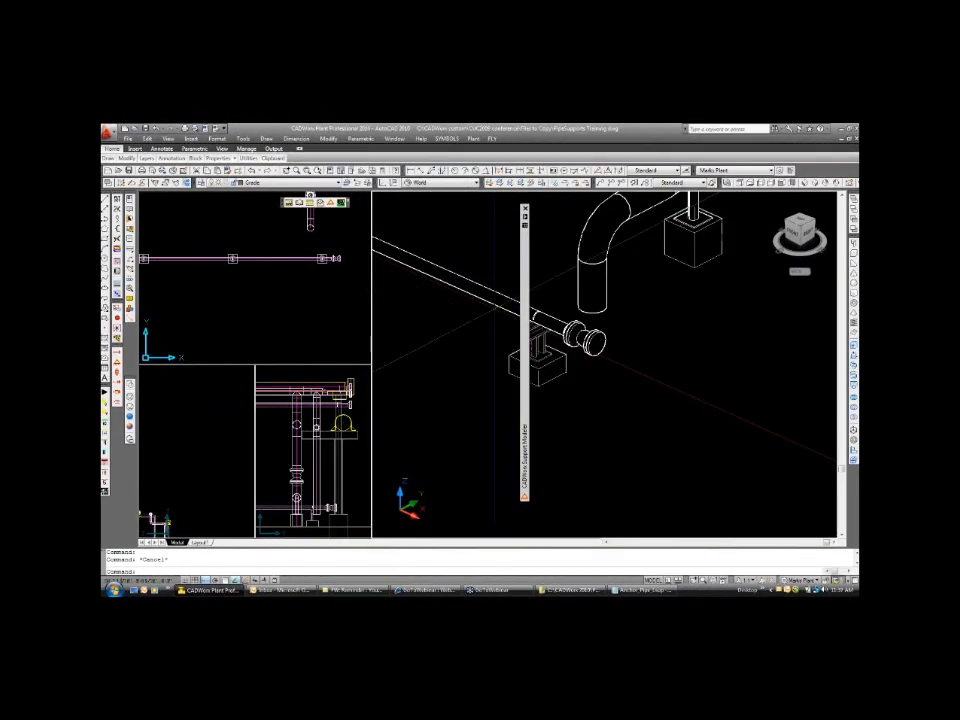
# Inspect the component data of the UBolt beside the flanged end in the isometric view, leaving it unedited.
pyautogui.scroll(2, 495, 306)
pyautogui.press('Escape')
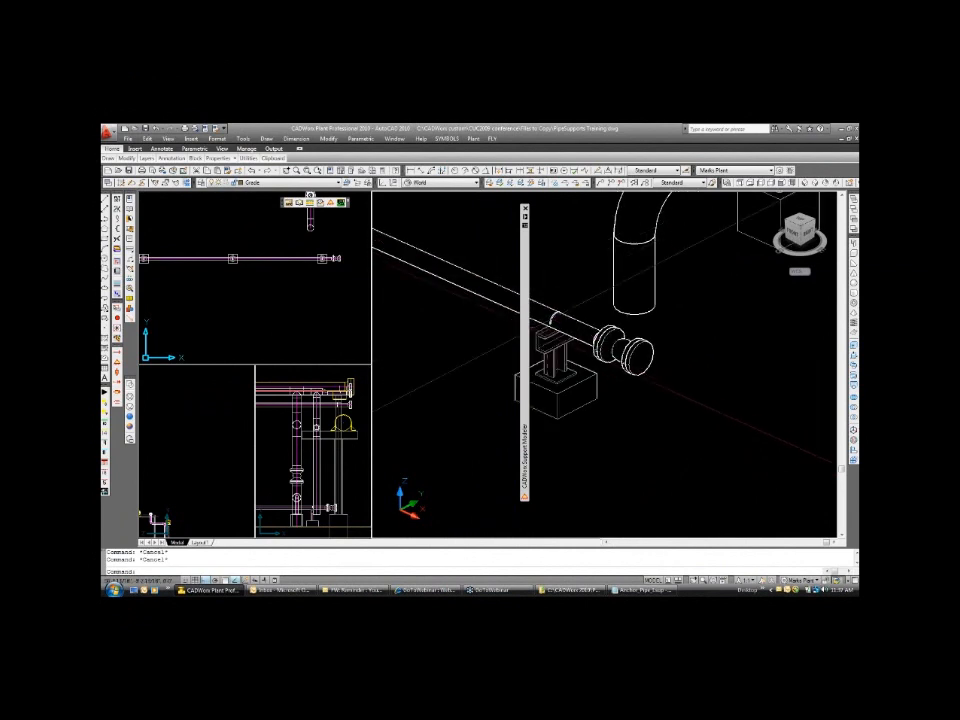
pyautogui.click(556, 316)
pyautogui.doubleClick(553, 319)
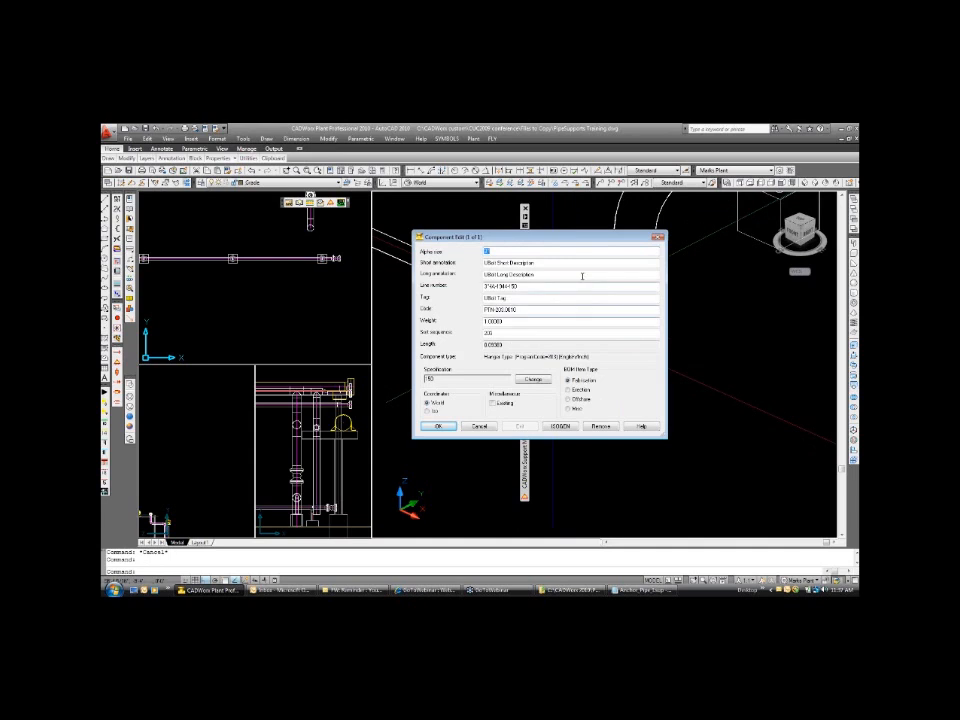
pyautogui.click(479, 427)
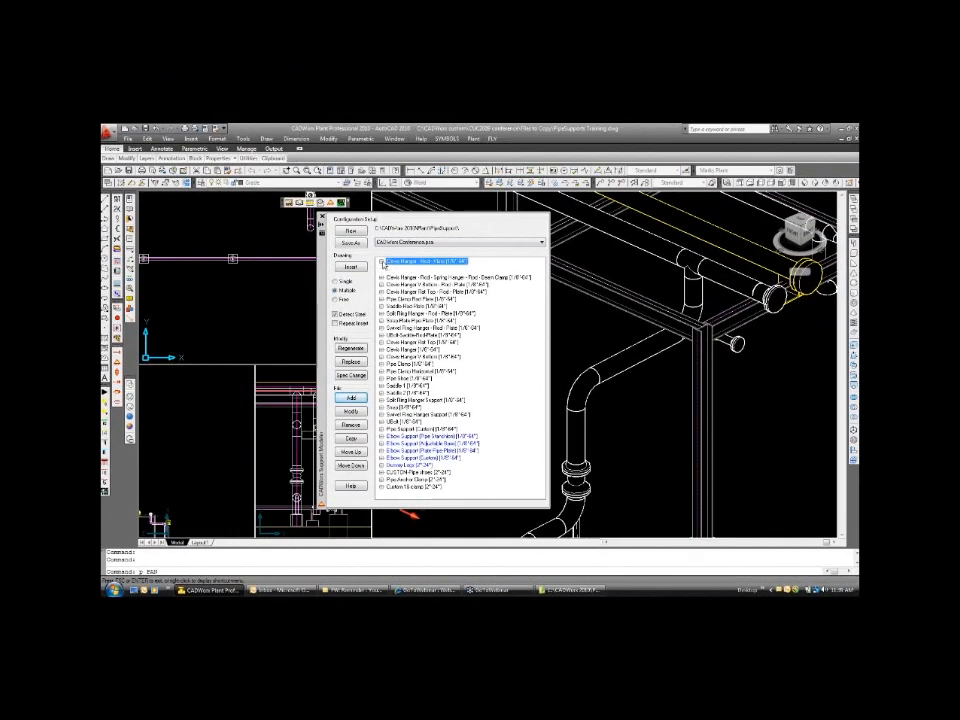
# Start a Single insertion of Clevis Hanger - Rod - Plate [1/8"-64"] on the horizontal pipe beneath the steel beam, accepting the offered optional values.
pyautogui.click(382, 262)
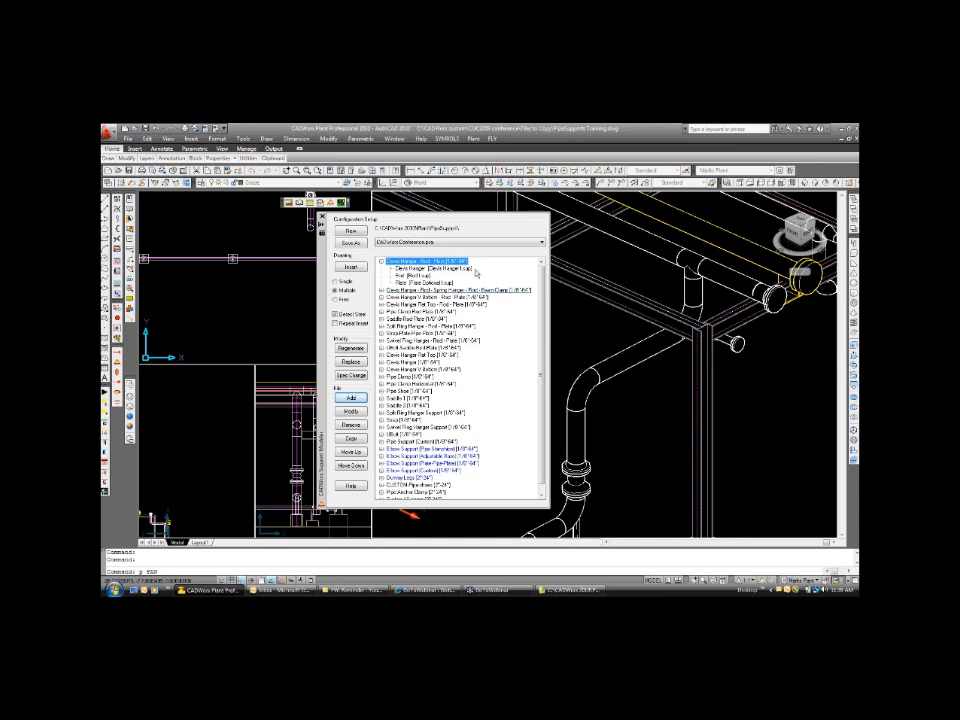
pyautogui.click(336, 282)
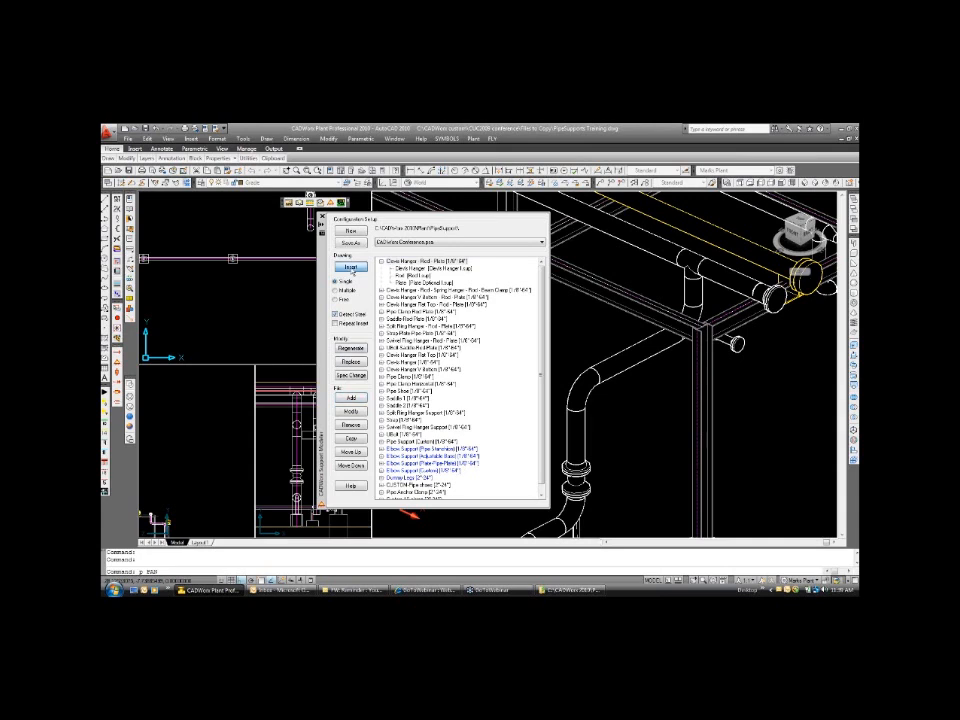
pyautogui.click(351, 268)
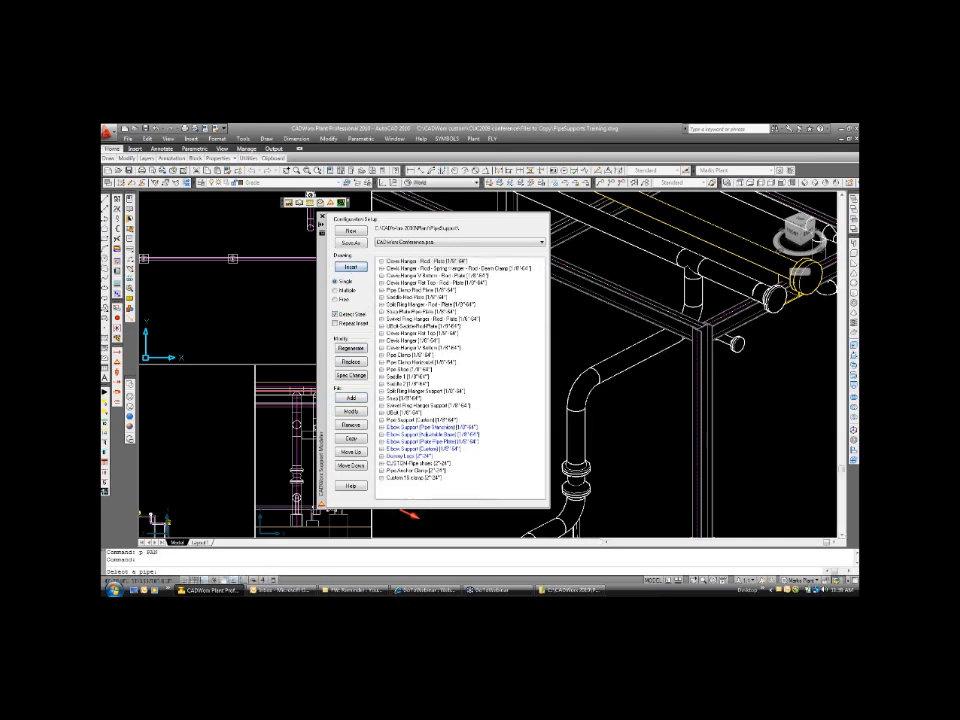
pyautogui.click(351, 267)
pyautogui.click(672, 334)
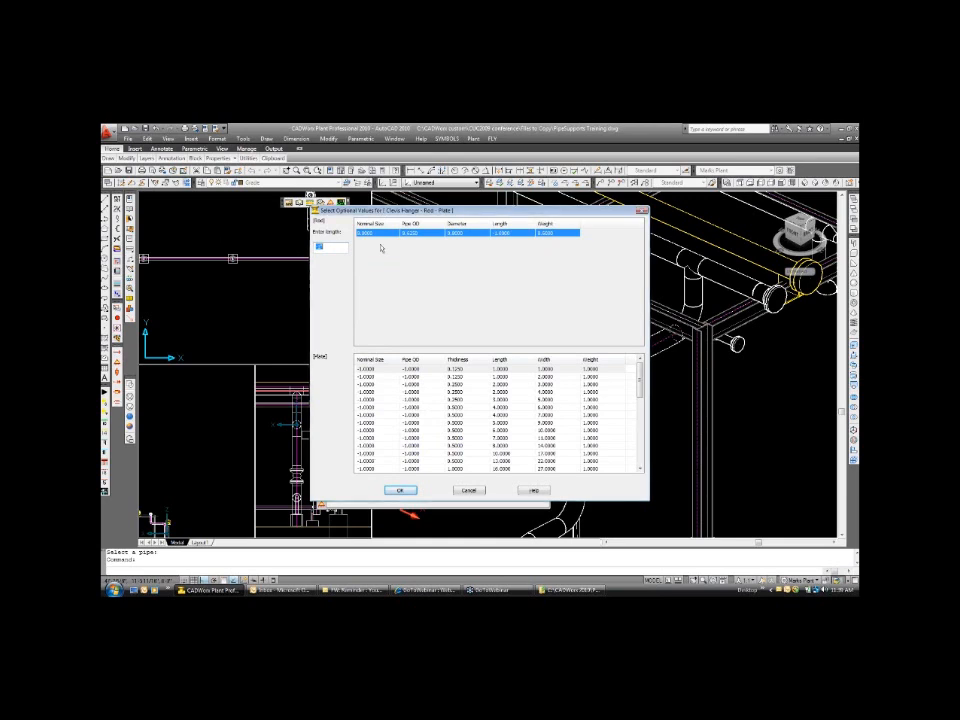
pyautogui.click(400, 490)
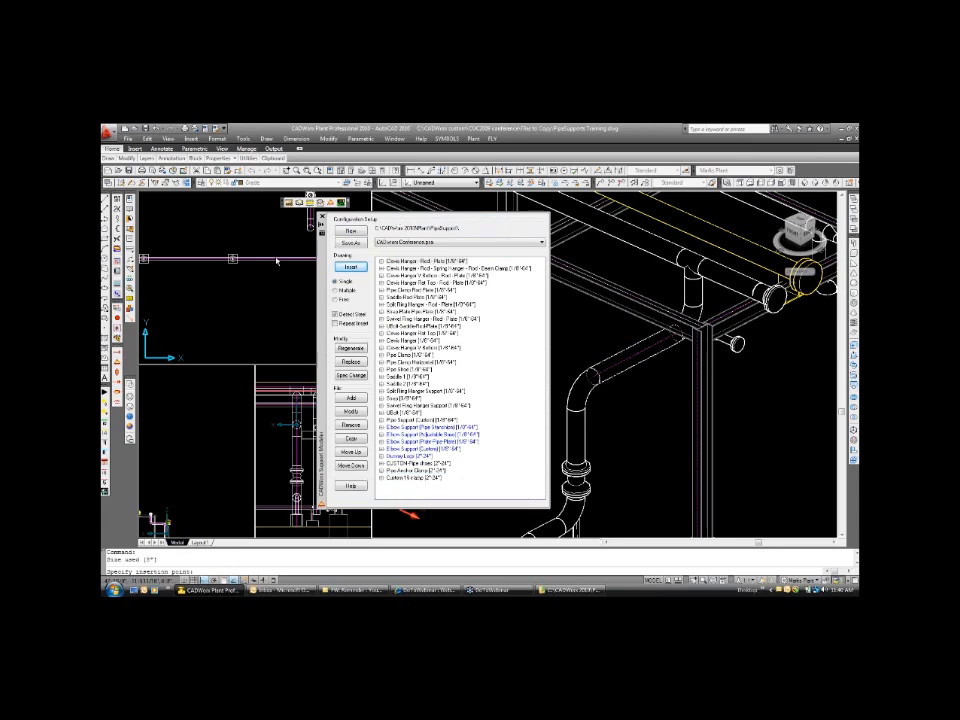
# Place the clevis hanger at a nearest-snap insertion point on that pipe under the beam in the plan view.
pyautogui.moveTo(323, 264)
pyautogui.mouseDown()
pyautogui.moveTo(278, 291)
pyautogui.moveTo(216, 276)
pyautogui.moveTo(576, 316)
pyautogui.moveTo(454, 269)
pyautogui.mouseUp()
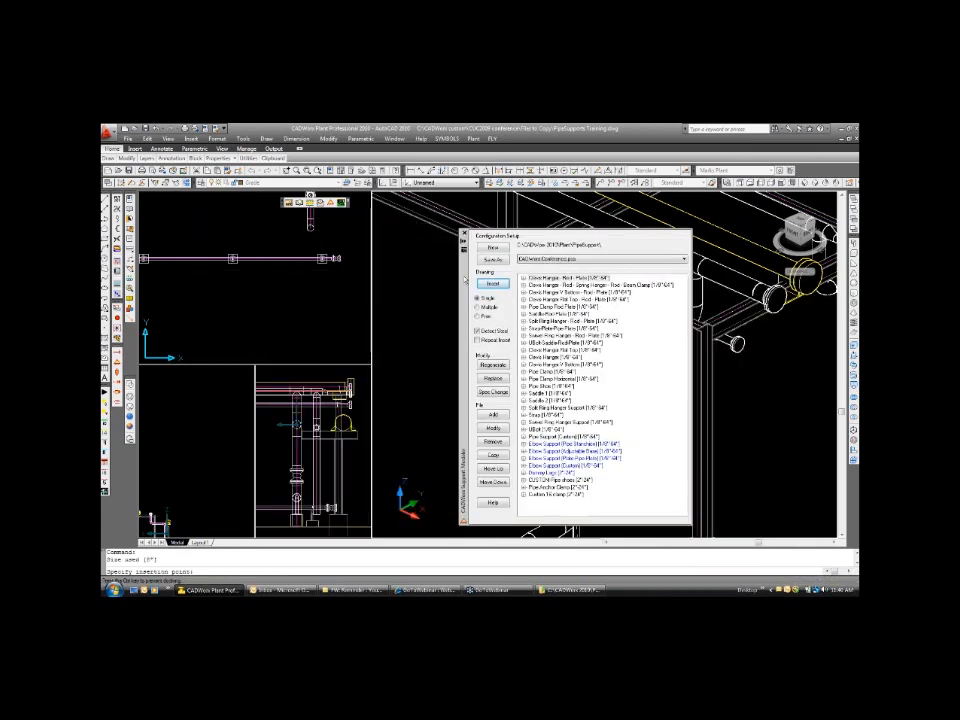
pyautogui.write('p')
pyautogui.press('Return')
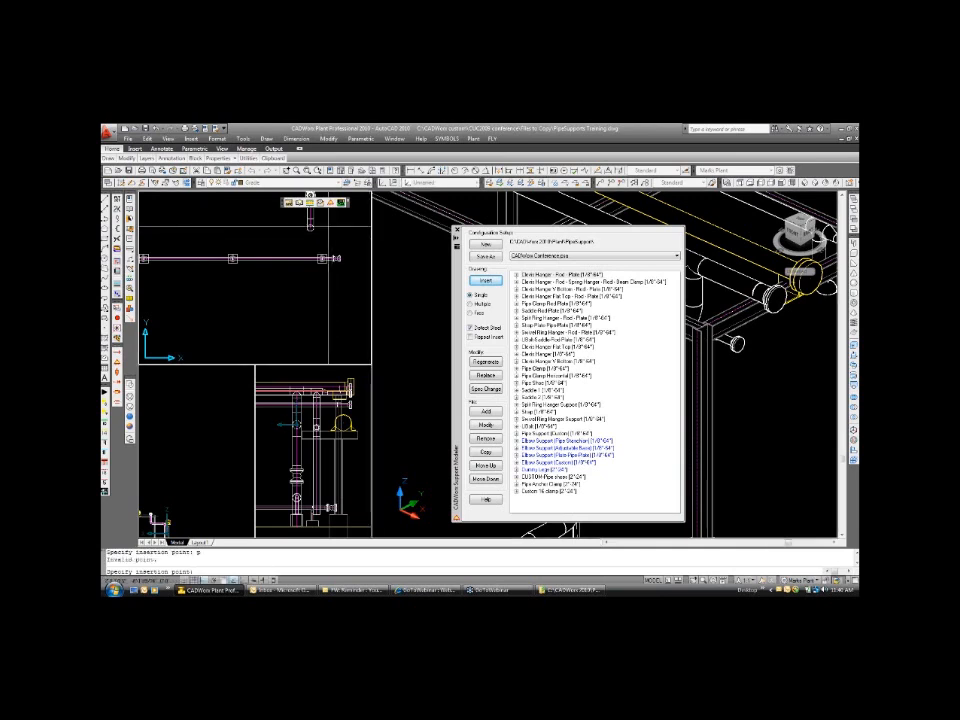
pyautogui.scroll(3, 333, 239)
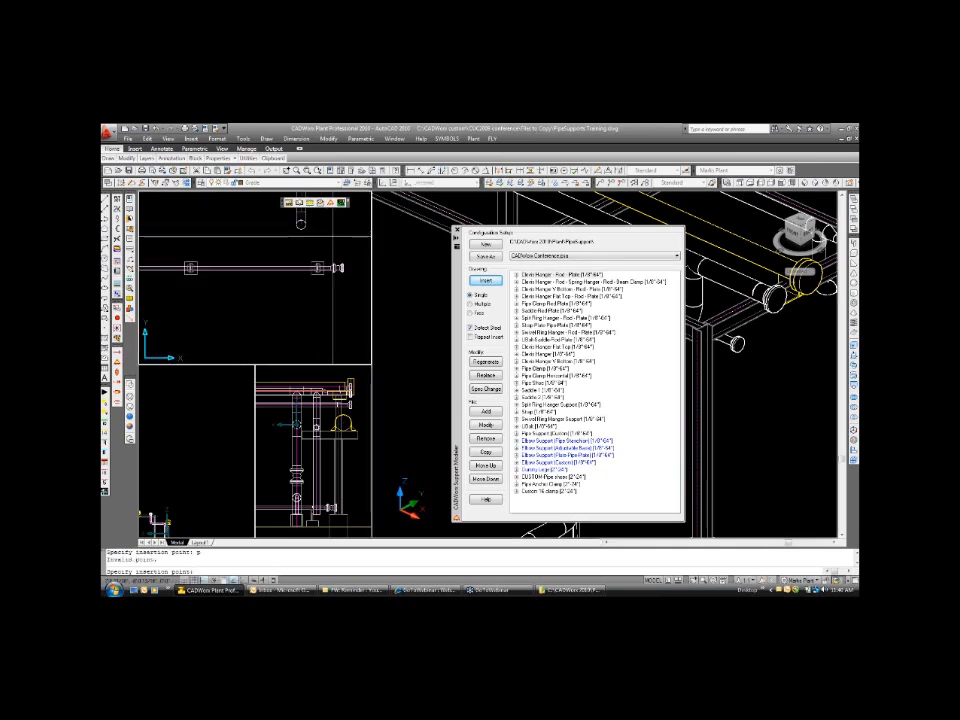
pyautogui.scroll(-4, 333, 239)
pyautogui.scroll(-2, 330, 240)
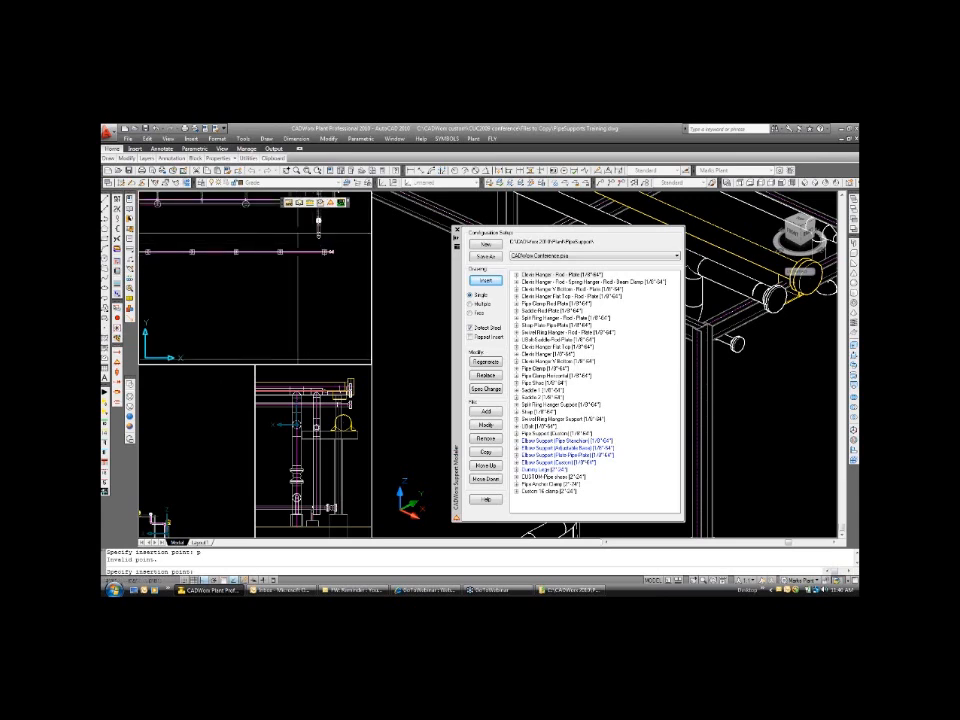
pyautogui.write("'p")
pyautogui.press('Return')
pyautogui.moveTo(295, 229); pyautogui.dragTo(292, 344)
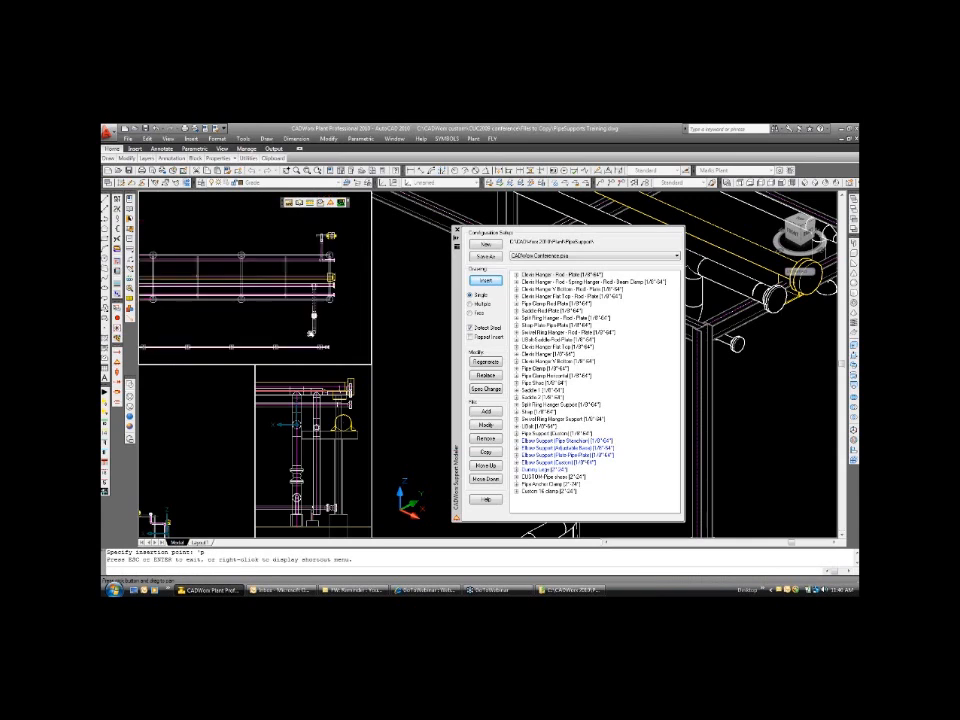
pyautogui.press('Return')
pyautogui.scroll(8, 312, 301)
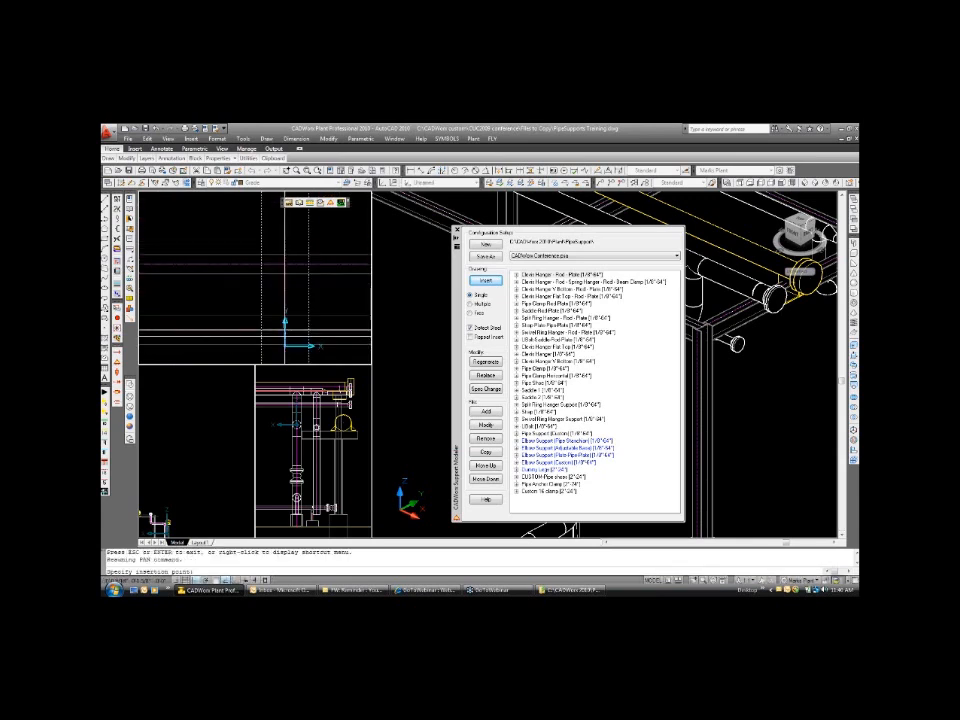
pyautogui.write('nea to')
pyautogui.press('space')
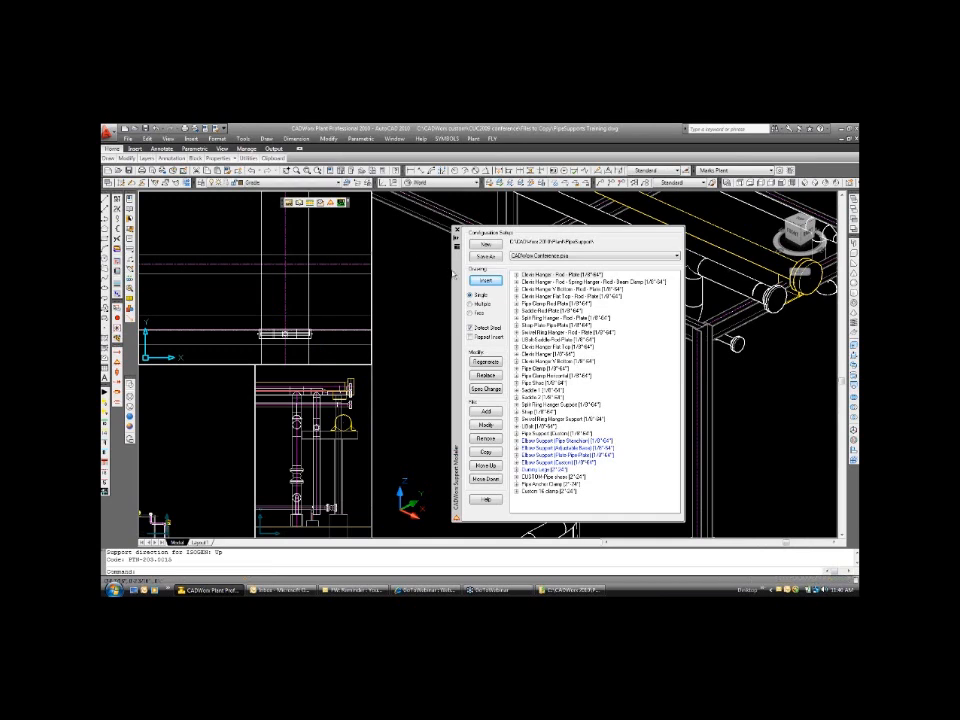
# Replace the clevis hanger under the steel beam with Clevis Hanger V Bottom - Rod - Plate [1/8"-64"], confirming the replacement and accepting the offered optional values.
pyautogui.moveTo(452, 272); pyautogui.dragTo(297, 249)
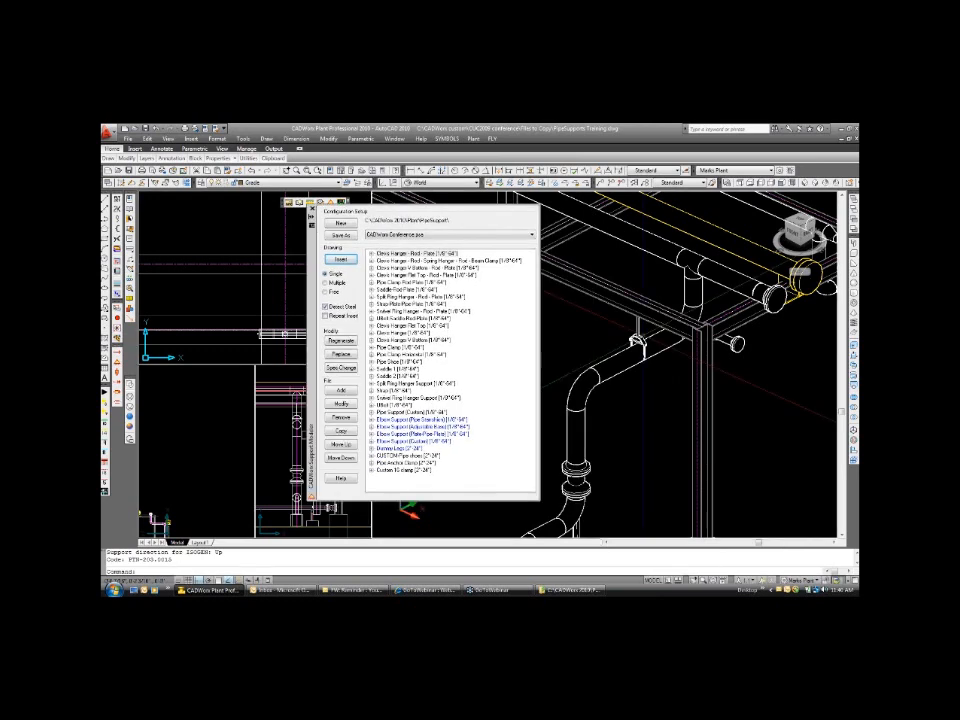
pyautogui.scroll(3, 639, 339)
pyautogui.keyDown('shift'); pyautogui.moveTo(639, 339); pyautogui.dragTo(605, 335, button='middle'); pyautogui.keyUp('shift')
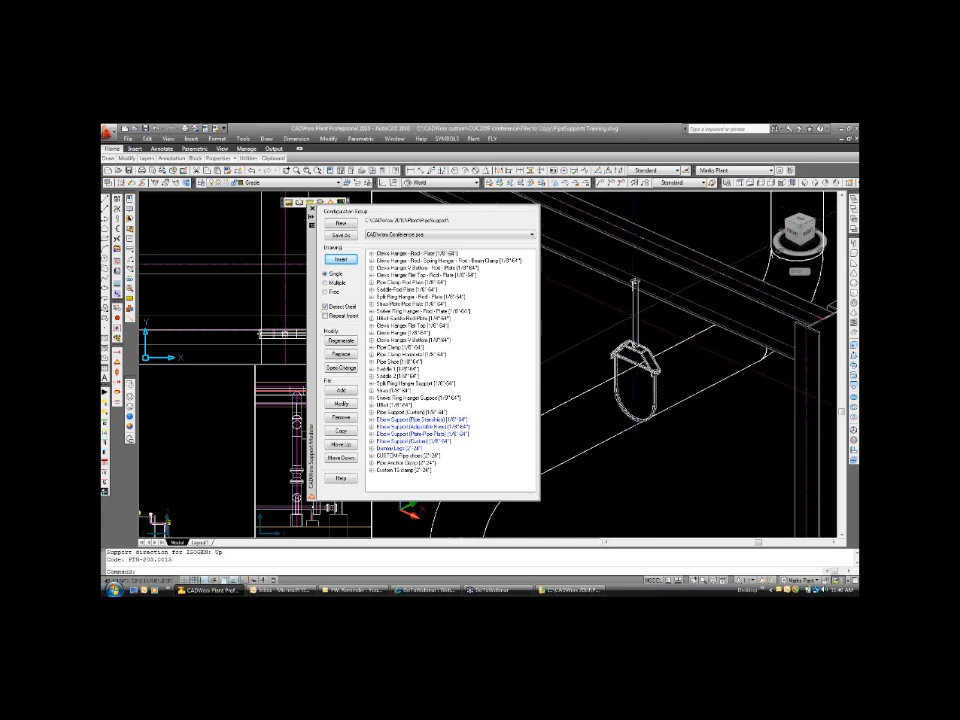
pyautogui.click(387, 268)
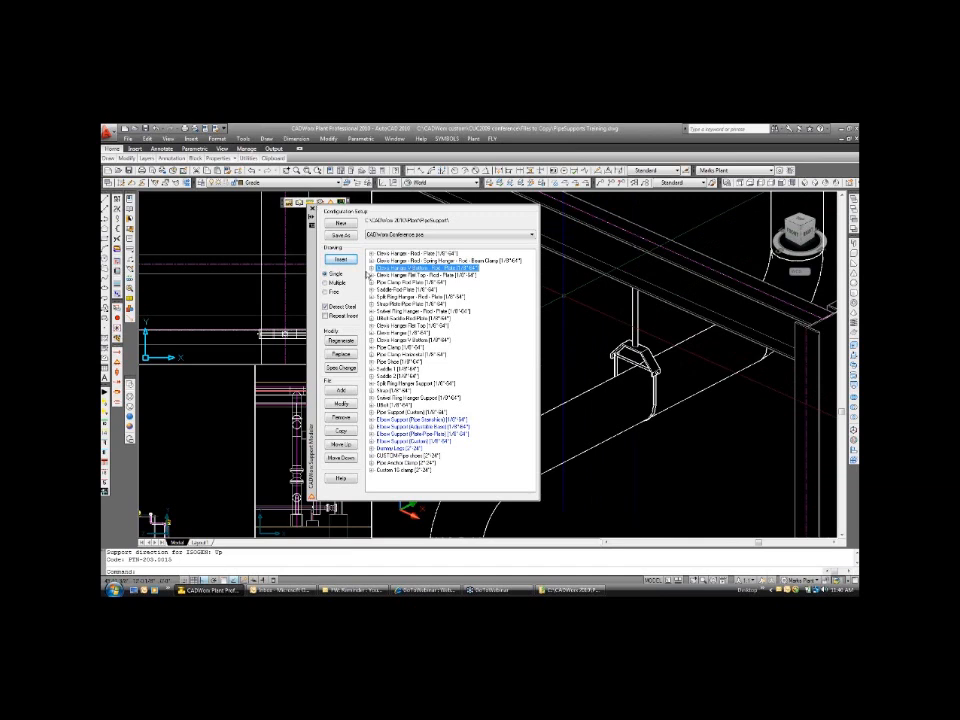
pyautogui.click(371, 268)
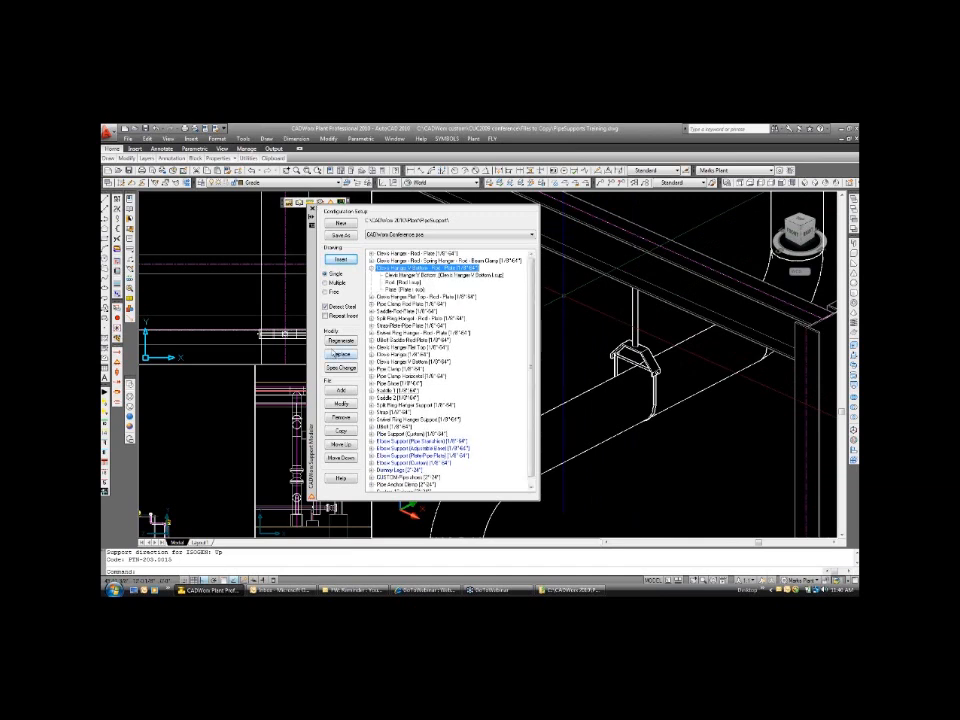
pyautogui.click(377, 360)
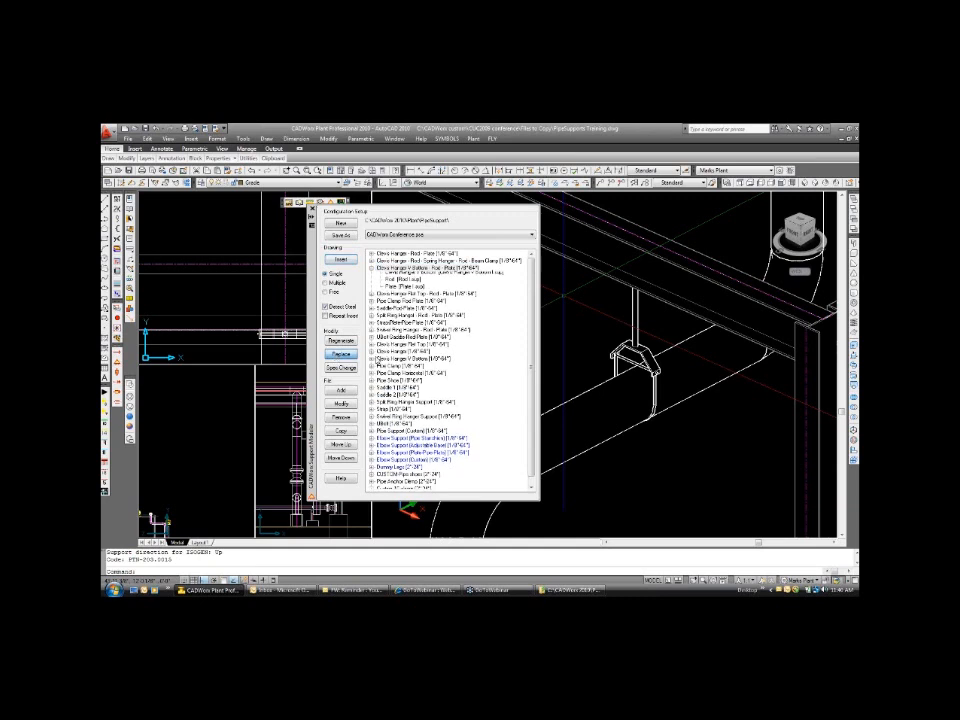
pyautogui.click(617, 354)
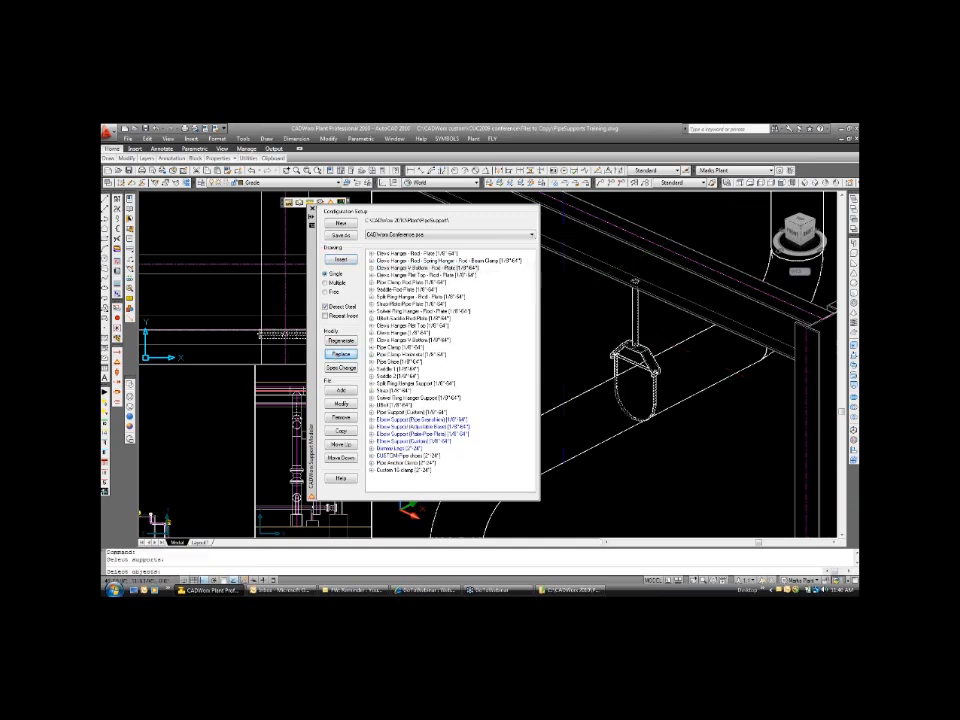
pyautogui.press('Return')
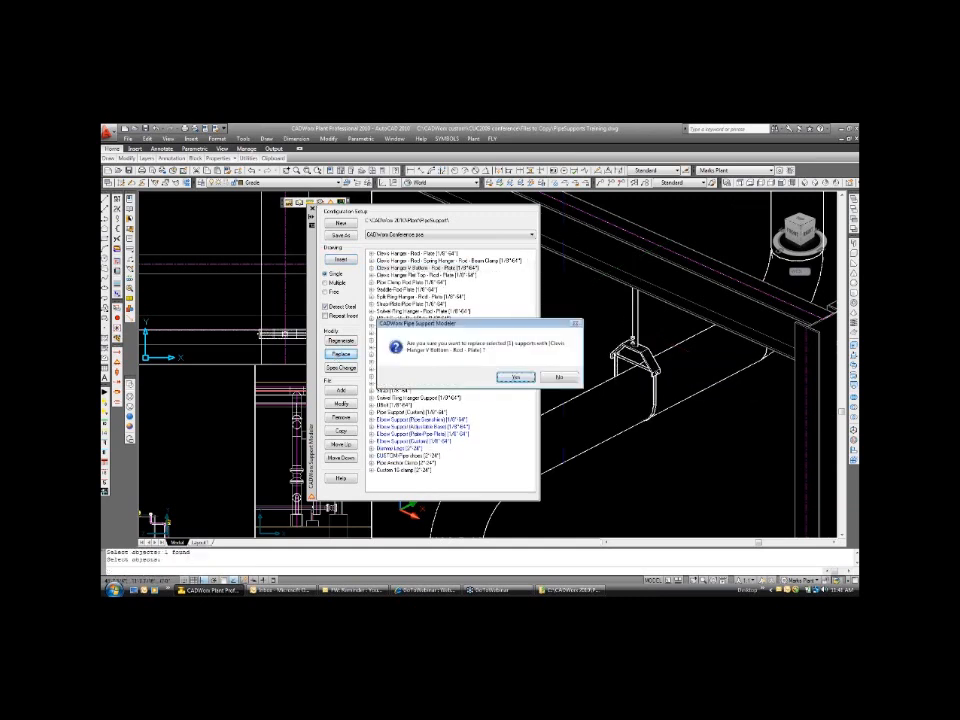
pyautogui.click(516, 378)
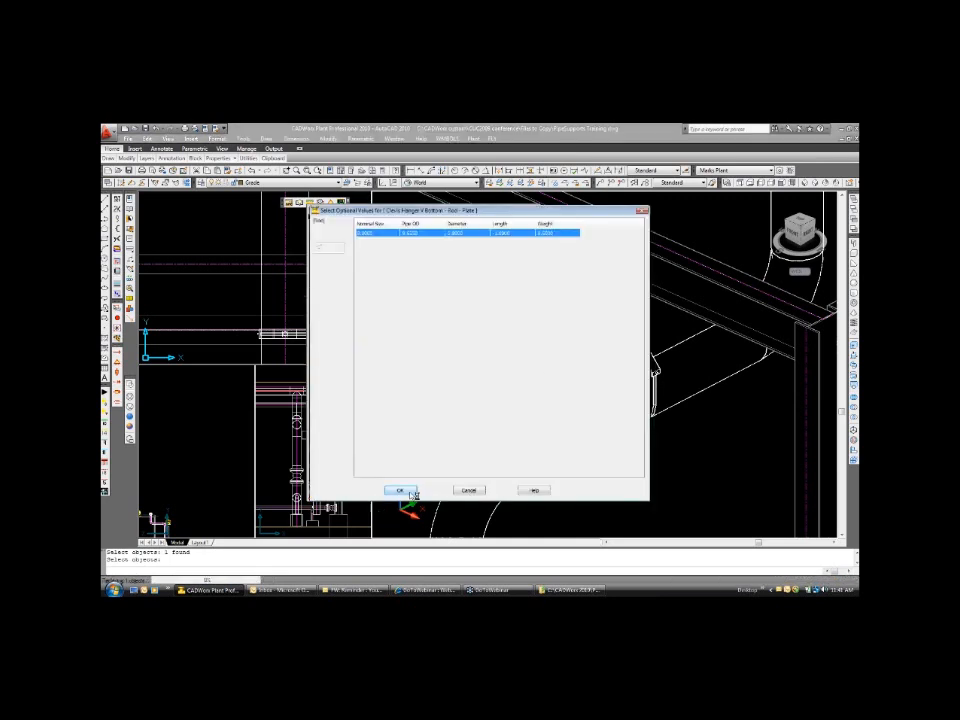
pyautogui.click(399, 491)
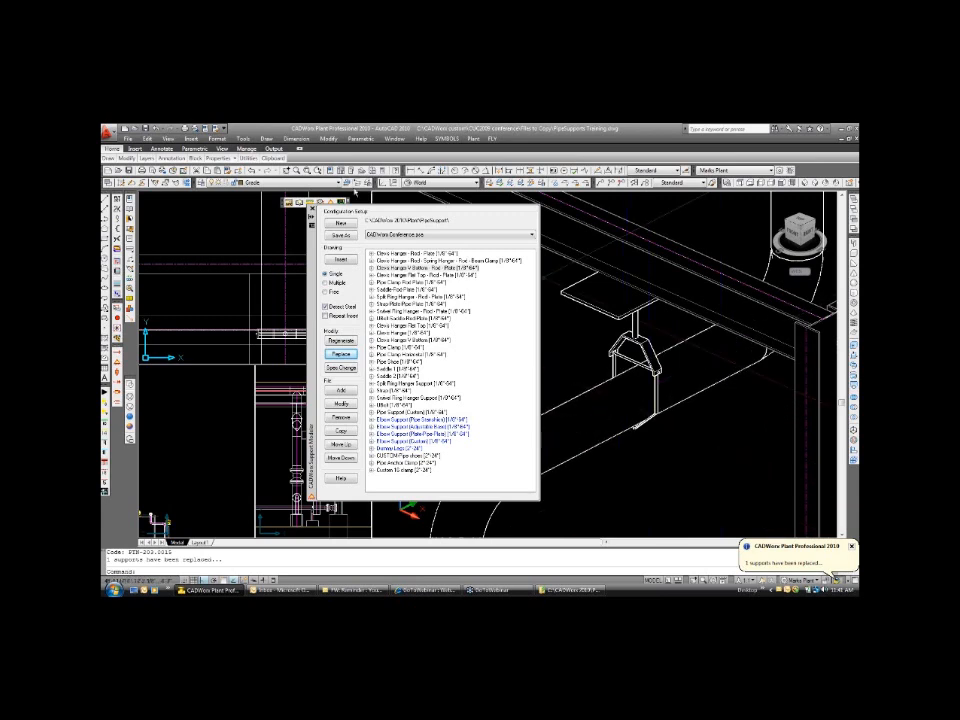
# Close the support modeler and show the isometric view of the V-bottom hanger in the 3D wireframe visual style.
pyautogui.click(312, 209)
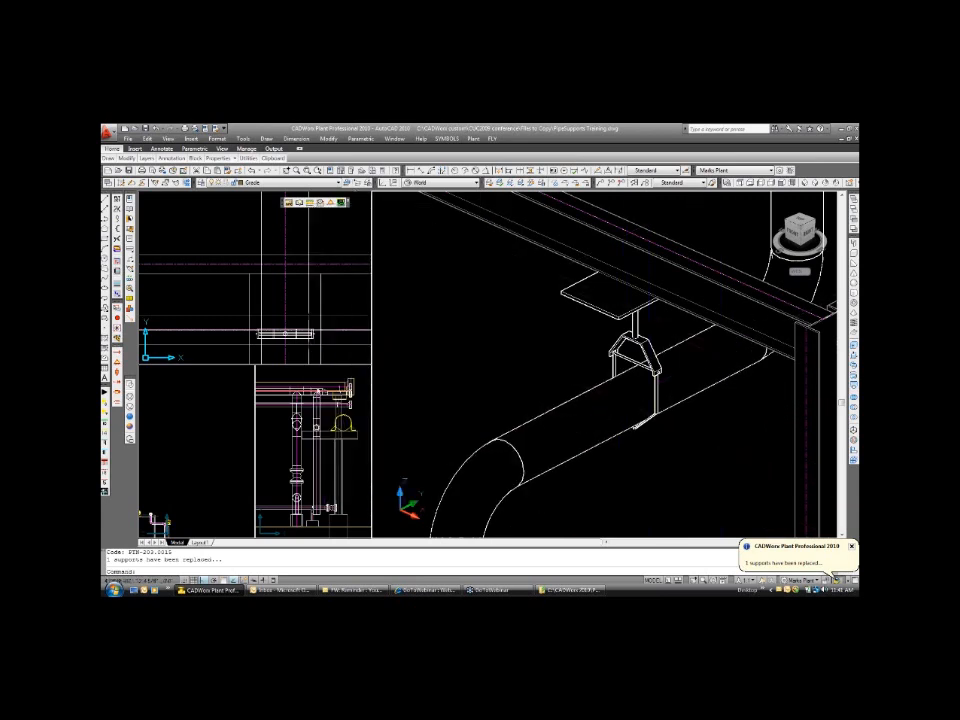
pyautogui.click(131, 396)
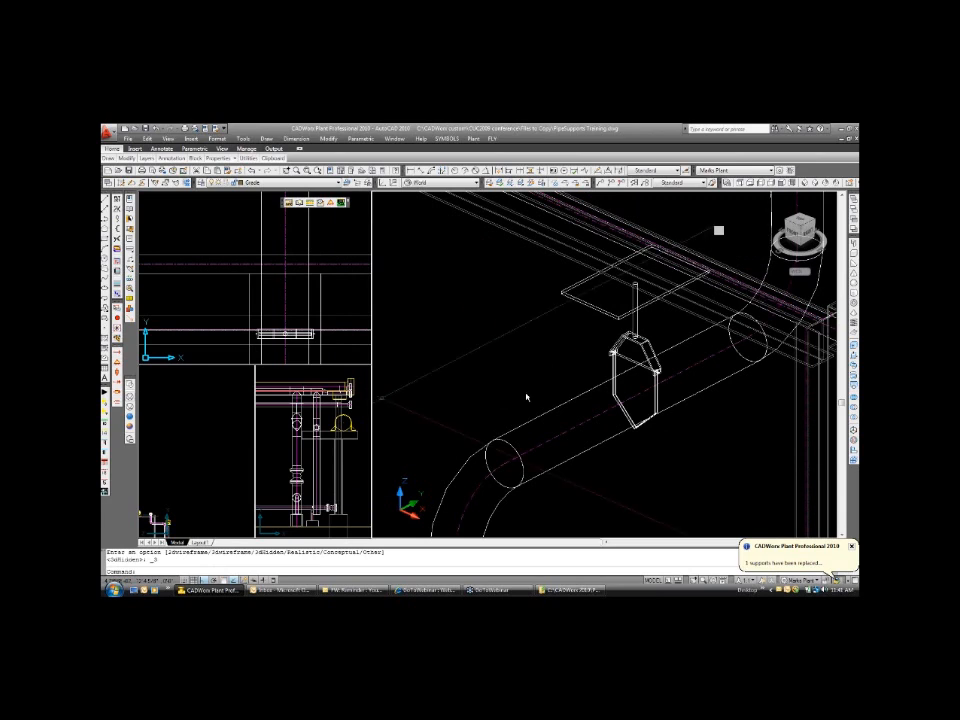
pyautogui.scroll(-2, 695, 416)
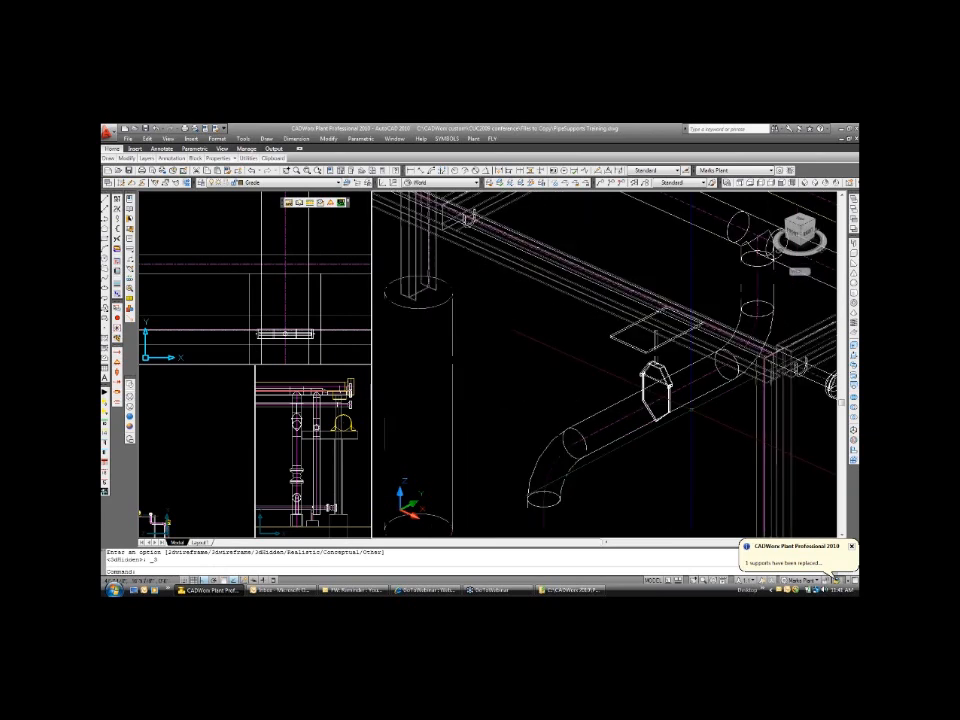